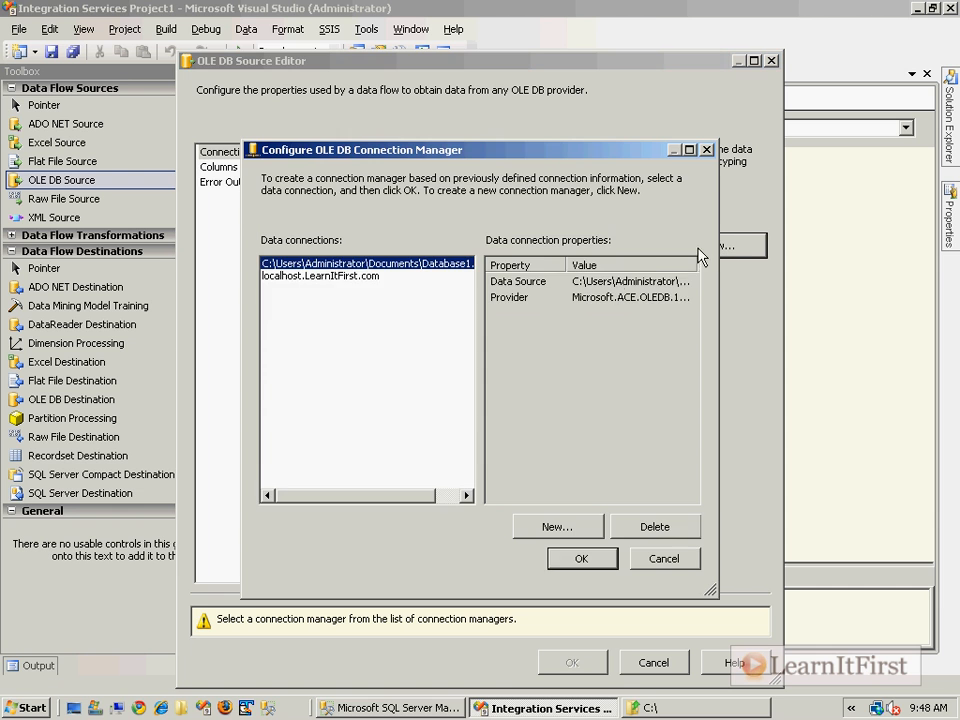
Clear the saved data connections and create an OLE DB connection to the LearnItFirst.com database on localhost
{"action": "left_click", "coordinate": [630, 528]}
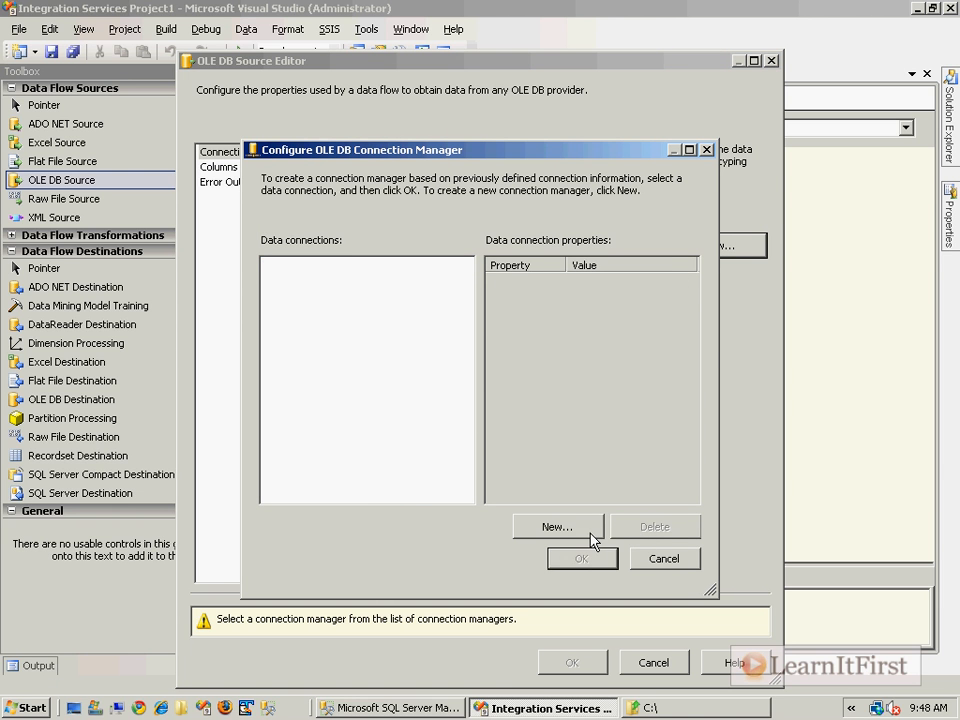
{"action": "left_click", "coordinate": [583, 528]}
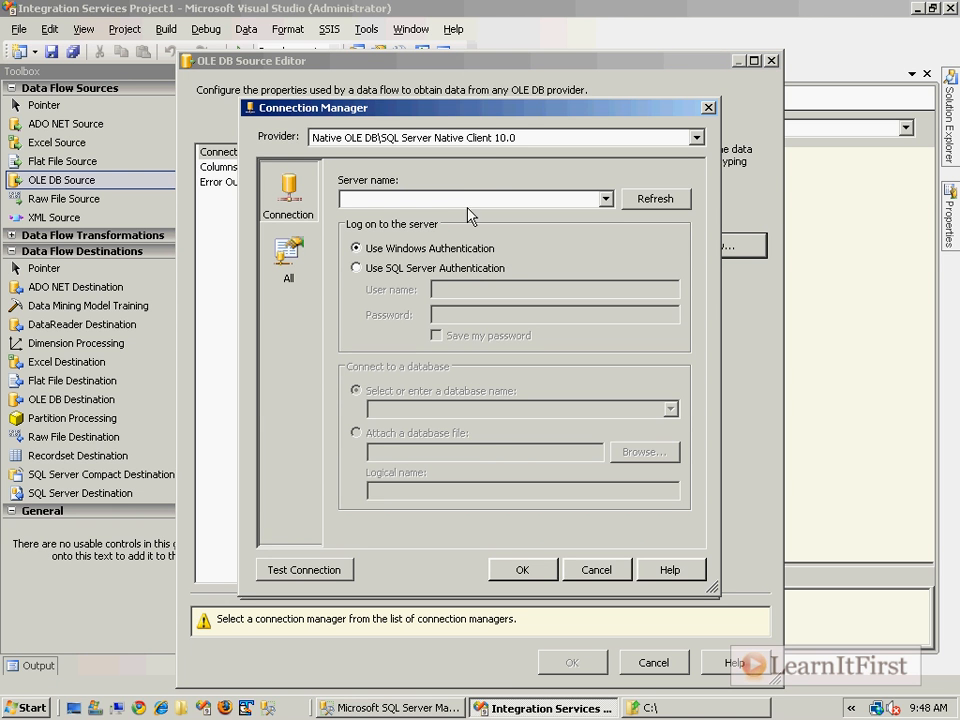
{"action": "left_click", "coordinate": [458, 201]}
{"action": "type", "text": "localhost"}
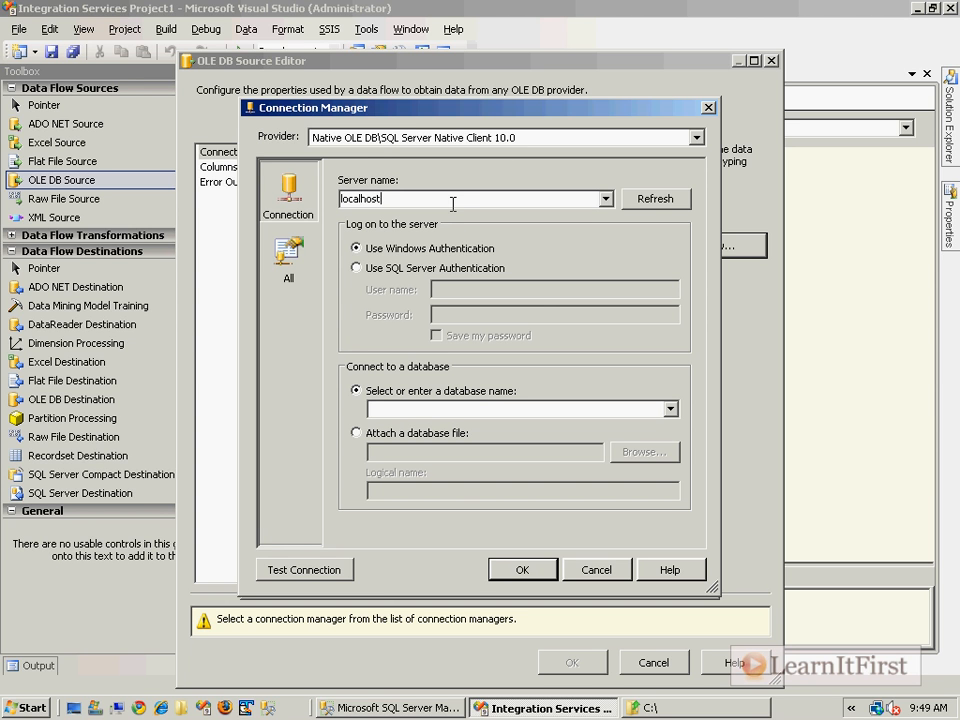
{"action": "left_click", "coordinate": [486, 409]}
{"action": "type", "text": "LearnItFirst.com"}
{"action": "left_click", "coordinate": [524, 569]}
{"action": "left_click", "coordinate": [581, 563]}
Set the OLE DB source to read both columns of the [dbo].[Suppliers] table and save the package
{"action": "left_click", "coordinate": [534, 344]}
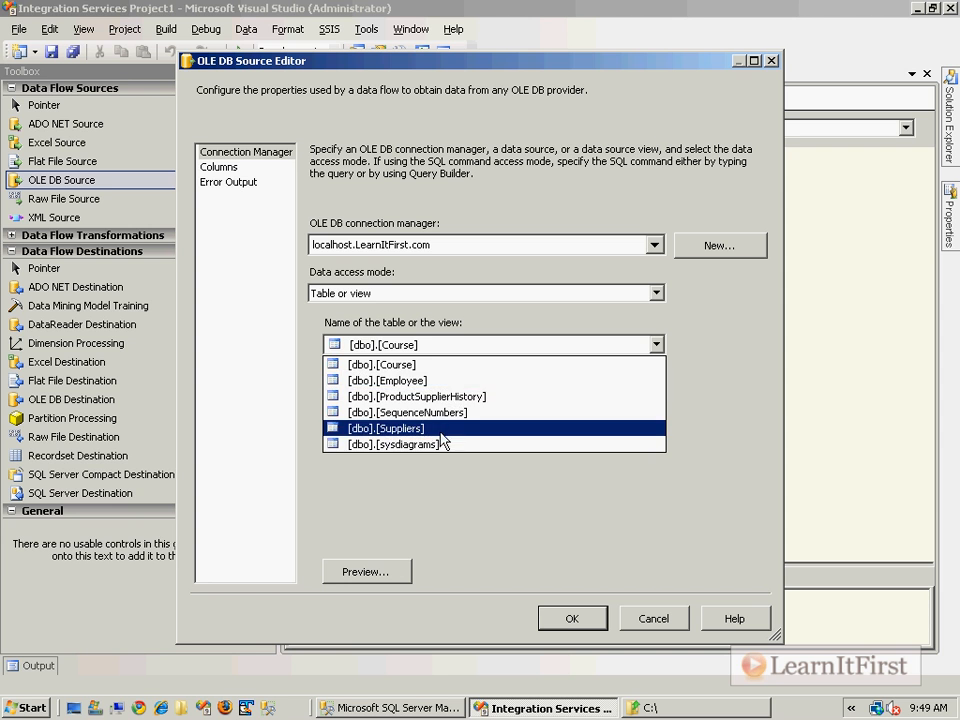
{"action": "left_click", "coordinate": [450, 430]}
{"action": "left_click", "coordinate": [218, 167]}
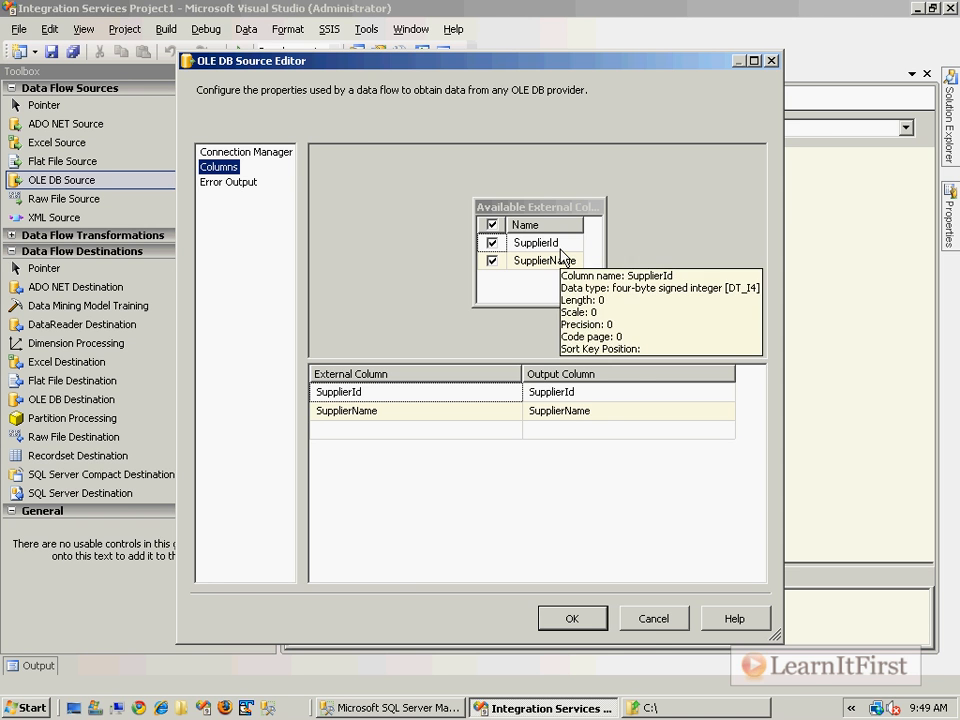
{"action": "left_click", "coordinate": [598, 624]}
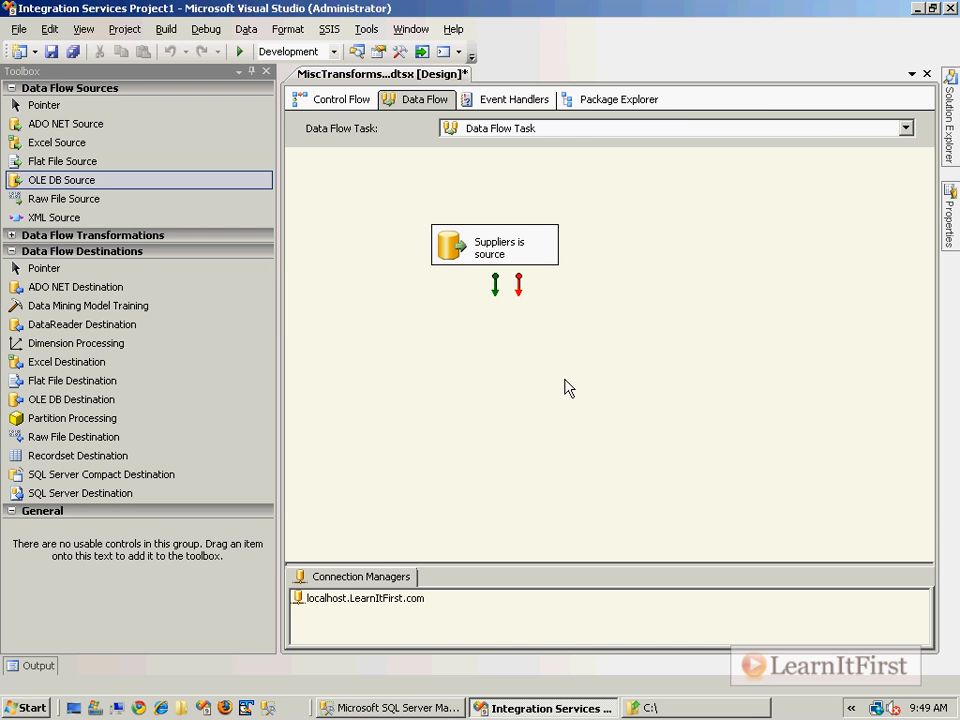
{"action": "key", "text": "ctrl+s"}
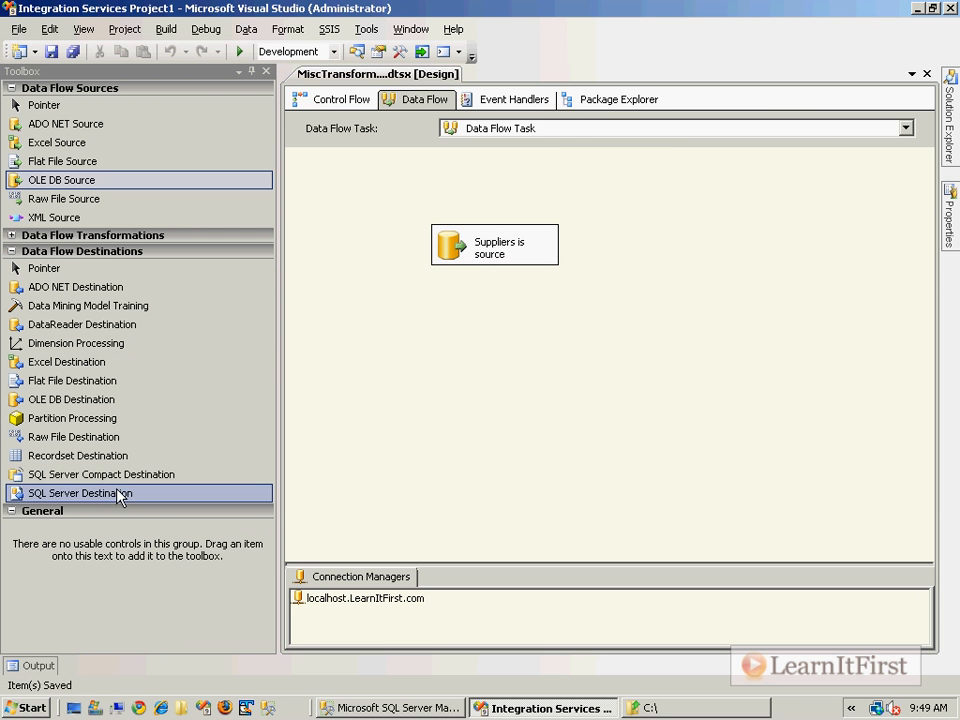
Add a SQL Server Destination below the source and name it ProductSupplierHistory, copying the table name from the Management Studio query
{"action": "left_click_drag", "start_coordinate": [88, 495], "coordinate": [479, 419]}
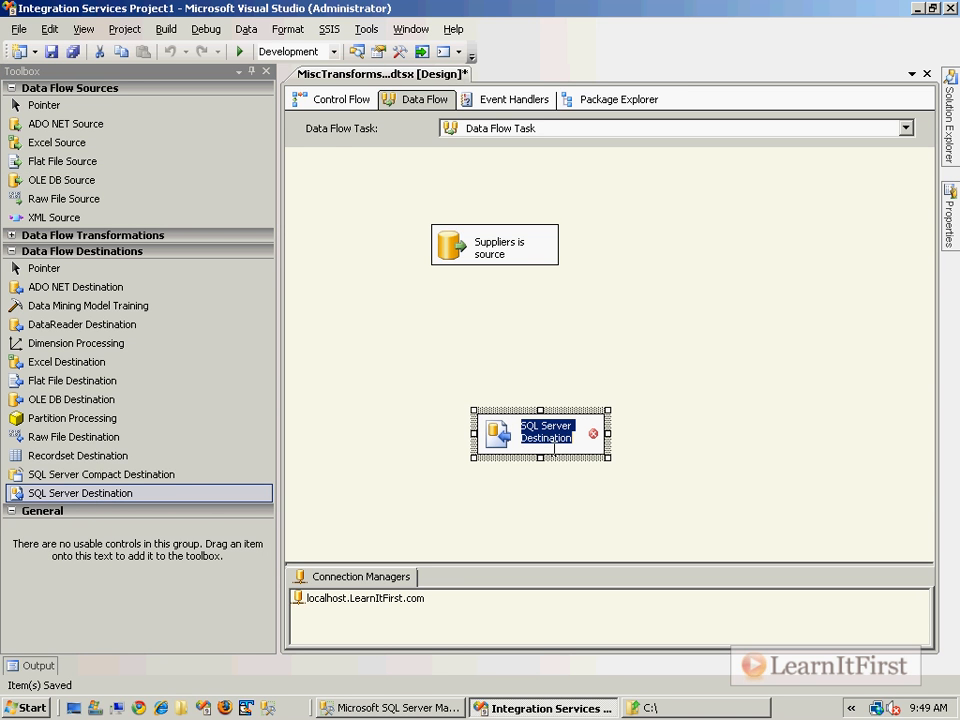
{"action": "left_click", "coordinate": [428, 714]}
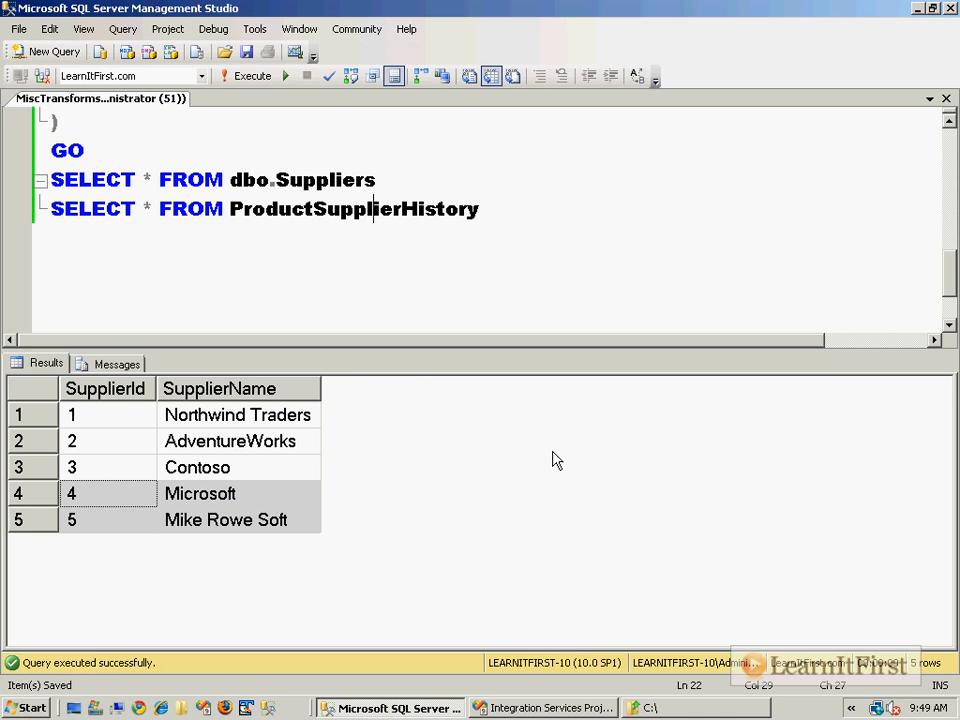
{"action": "double_click", "coordinate": [381, 212]}
{"action": "key", "text": "ctrl+c"}
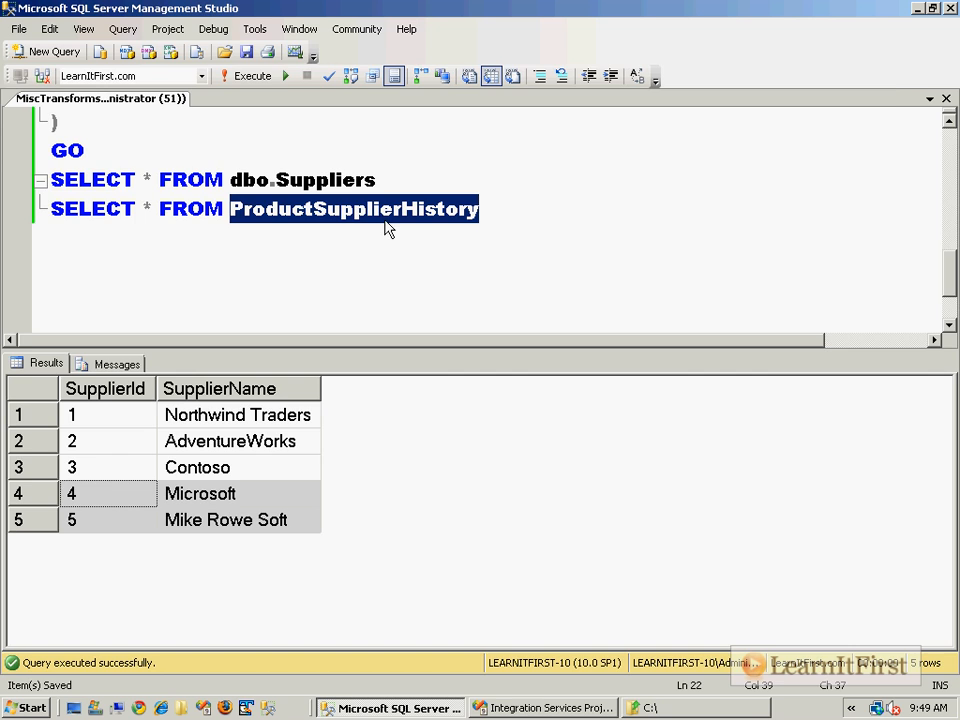
{"action": "key", "text": "alt+Tab"}
{"action": "key", "text": "ctrl+v"}
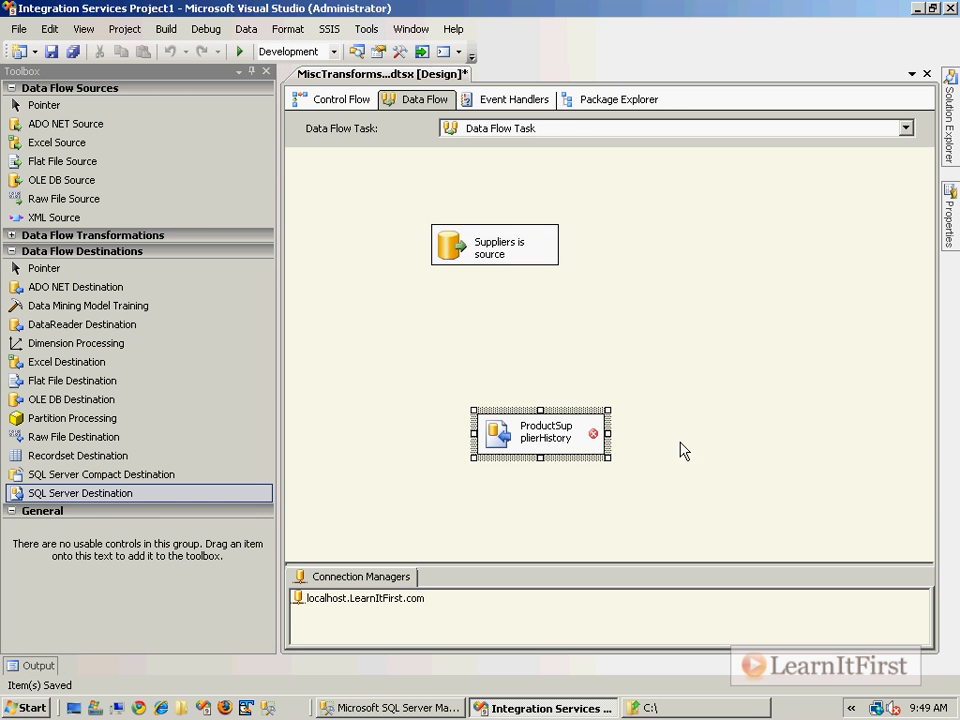
Widen the ProductSupplierHistory destination to fit its name, save, and reposition the source and destination on the canvas
{"action": "left_click_drag", "start_coordinate": [608, 434], "coordinate": [699, 434]}
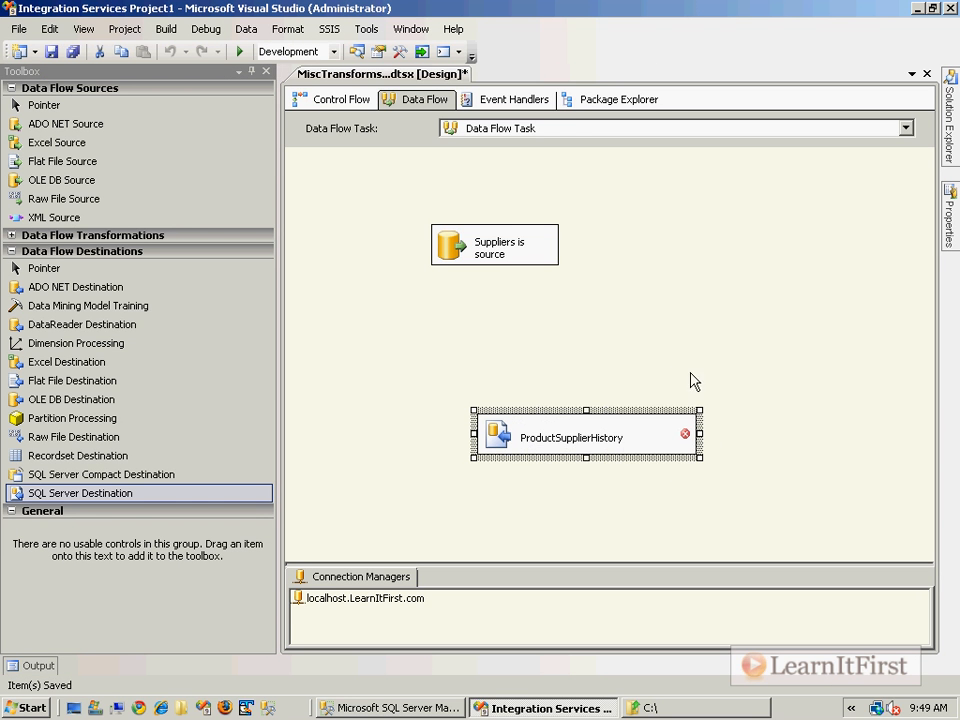
{"action": "left_click", "coordinate": [668, 350]}
{"action": "key", "text": "ctrl+s"}
{"action": "left_click_drag", "start_coordinate": [512, 434], "coordinate": [469, 436]}
{"action": "left_click_drag", "start_coordinate": [443, 258], "coordinate": [394, 248]}
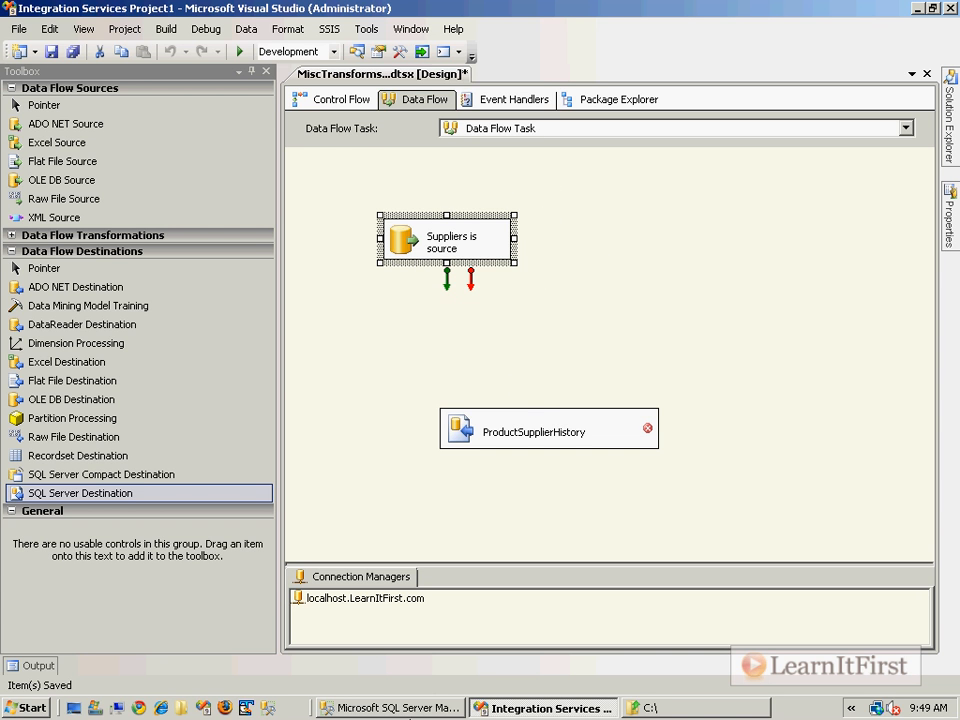
Switch to SQL Server Management Studio and run only the SELECT on ProductSupplierHistory to examine the table's columns
{"action": "left_click", "coordinate": [395, 708]}
{"action": "left_click", "coordinate": [519, 254]}
{"action": "left_click_drag", "start_coordinate": [519, 254], "coordinate": [553, 189]}
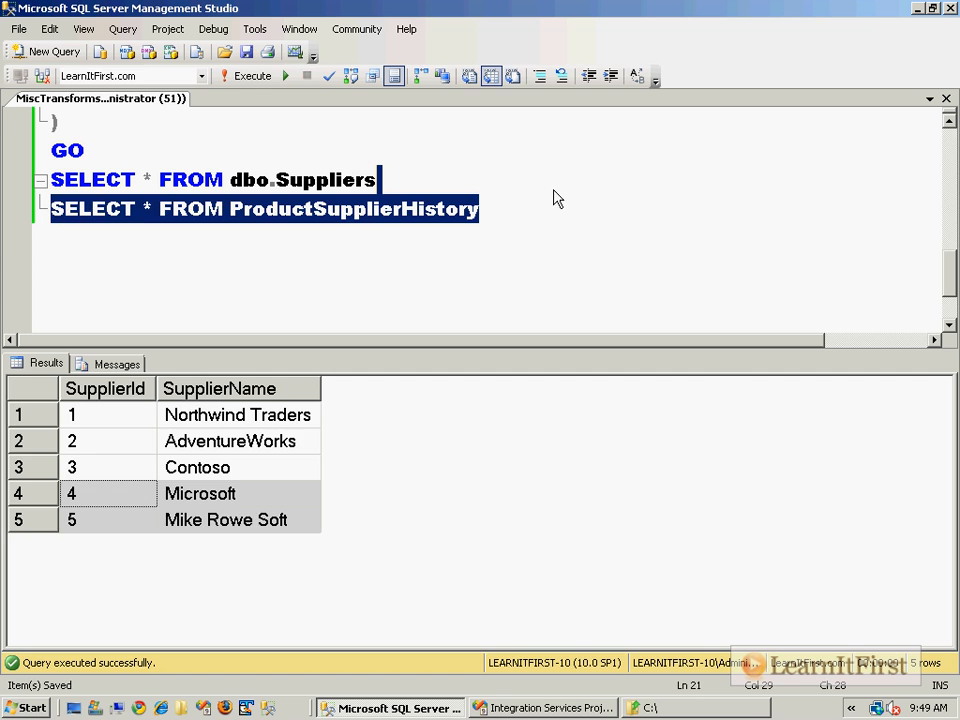
{"action": "key", "text": "F5"}
{"action": "left_click", "coordinate": [229, 403]}
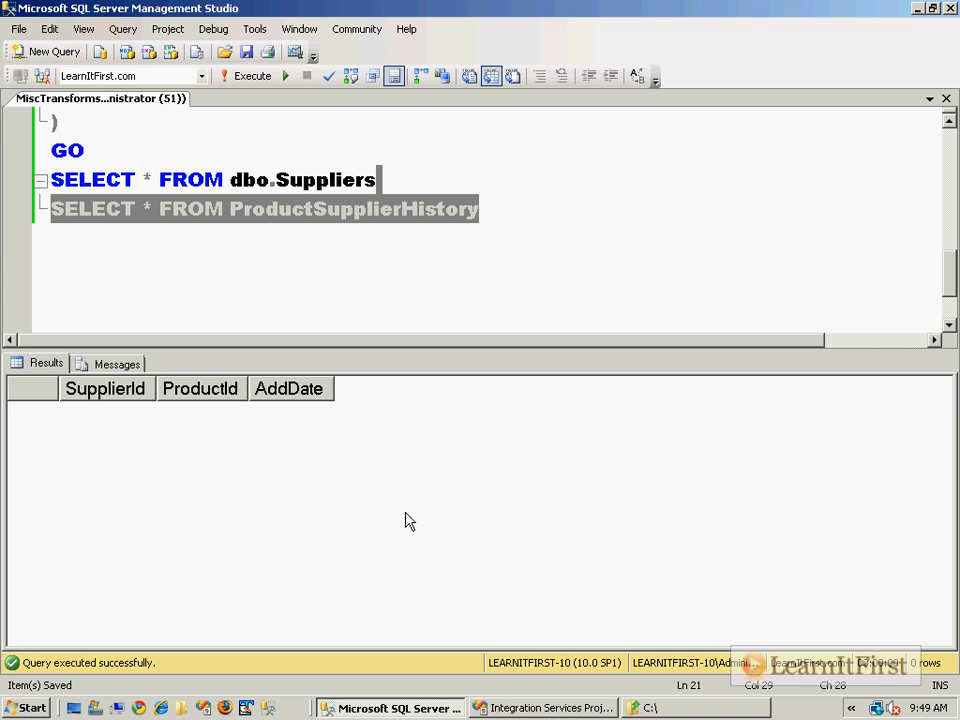
{"action": "left_click", "coordinate": [501, 268]}
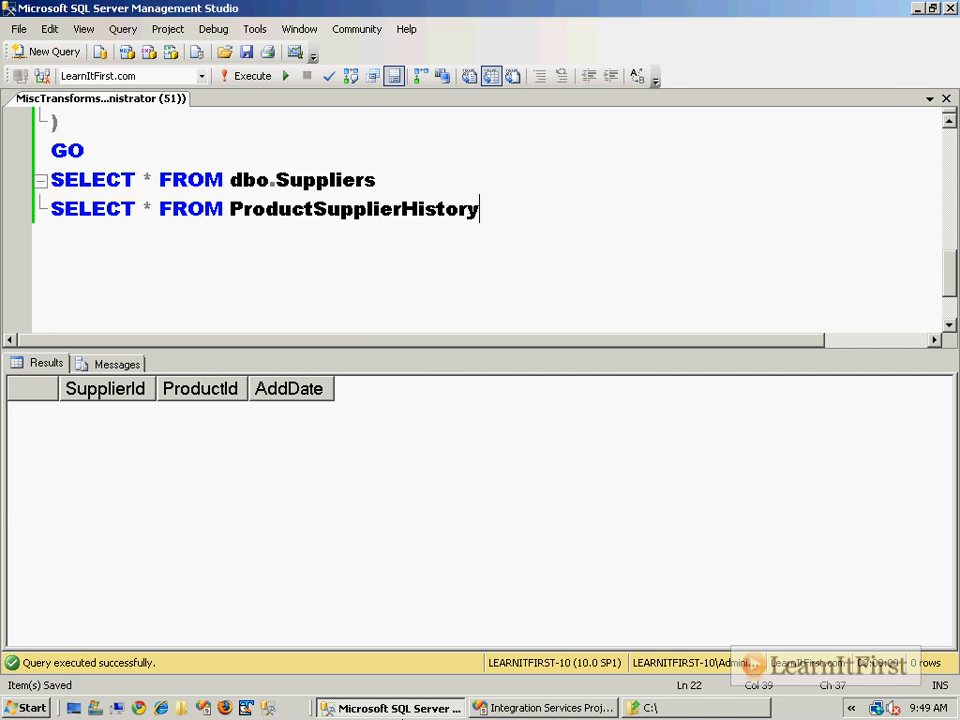
Back in Visual Studio, add a Lookup transformation between source and destination and connect the Suppliers source's main output to it
{"action": "left_click", "coordinate": [519, 711]}
{"action": "left_click", "coordinate": [620, 306]}
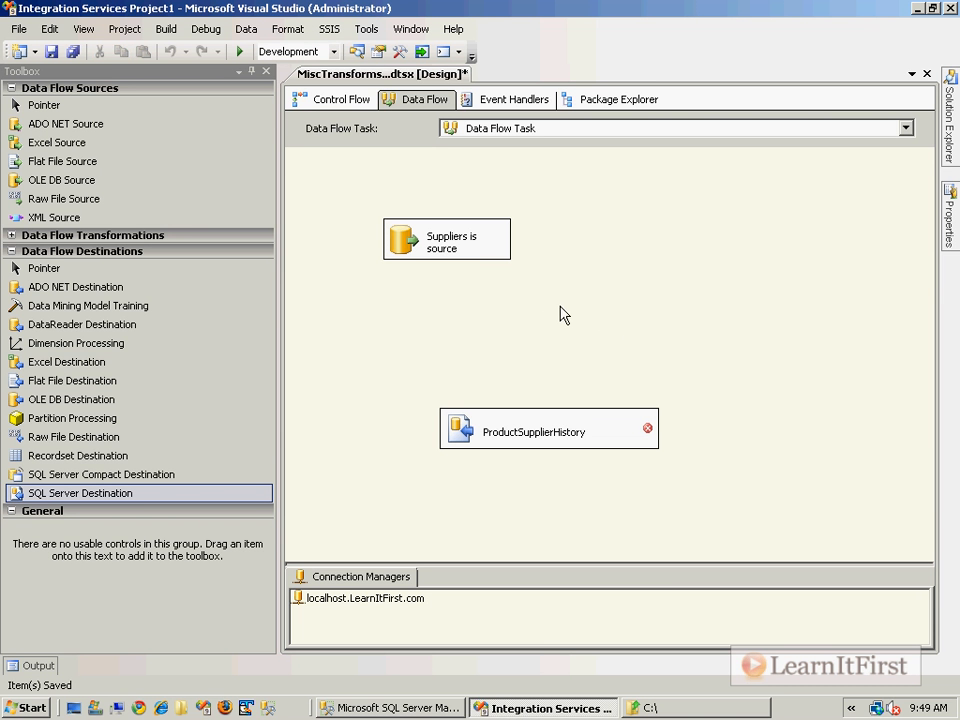
{"action": "left_click", "coordinate": [156, 238]}
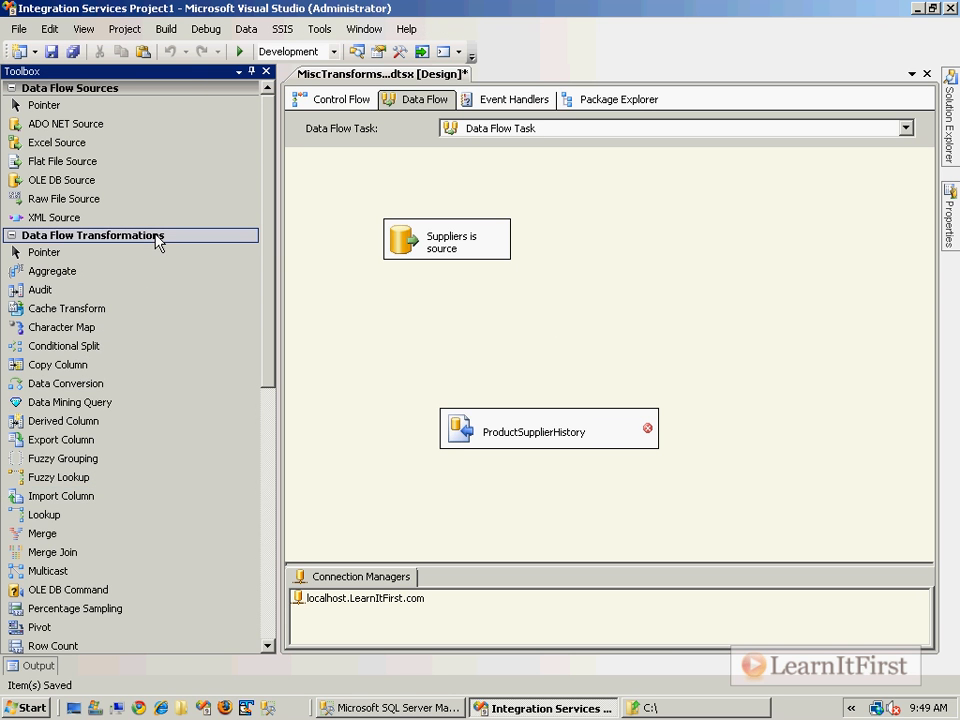
{"action": "left_click_drag", "start_coordinate": [56, 516], "coordinate": [450, 330]}
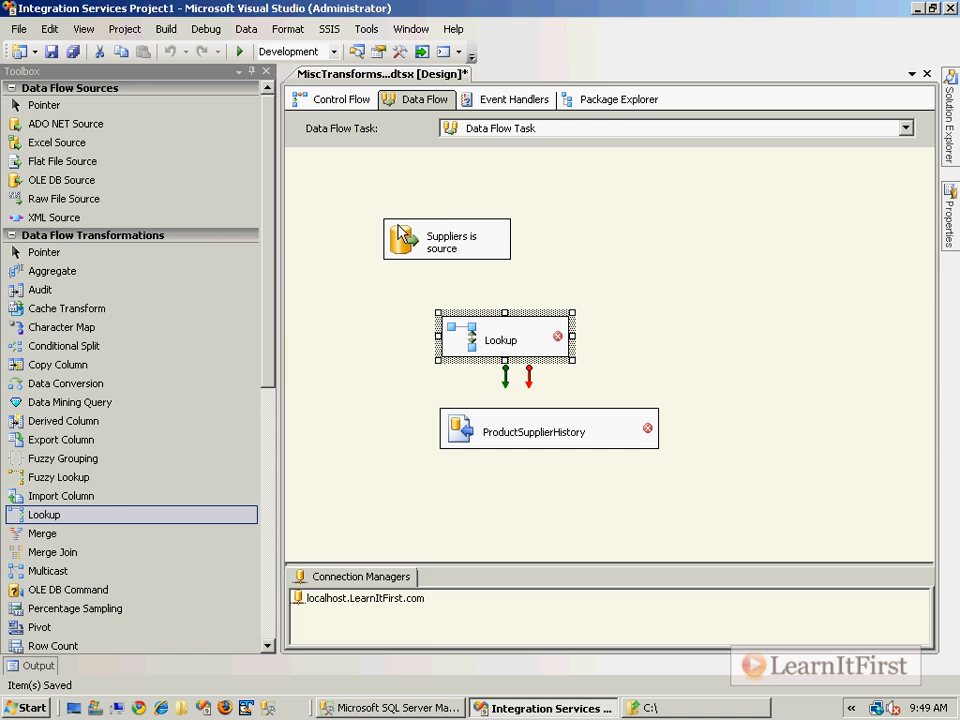
{"action": "left_click", "coordinate": [443, 255]}
{"action": "left_click_drag", "start_coordinate": [448, 272], "coordinate": [467, 336]}
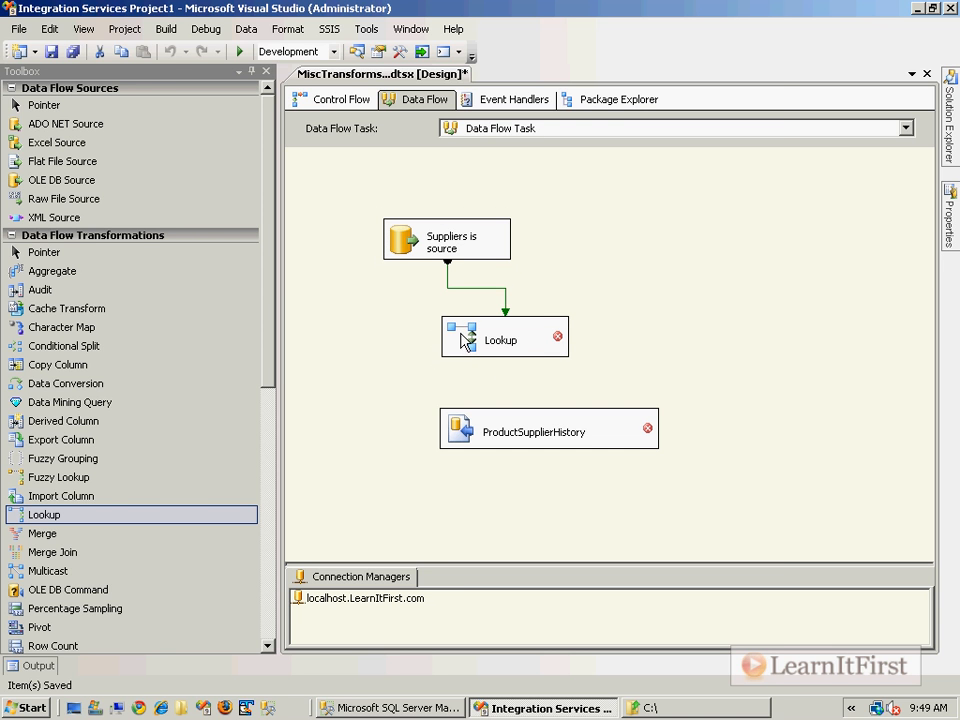
Open the Lookup for editing and review its cache mode, connection type and handling of rows without matches, keeping OLE DB connection manager
{"action": "double_click", "coordinate": [460, 344]}
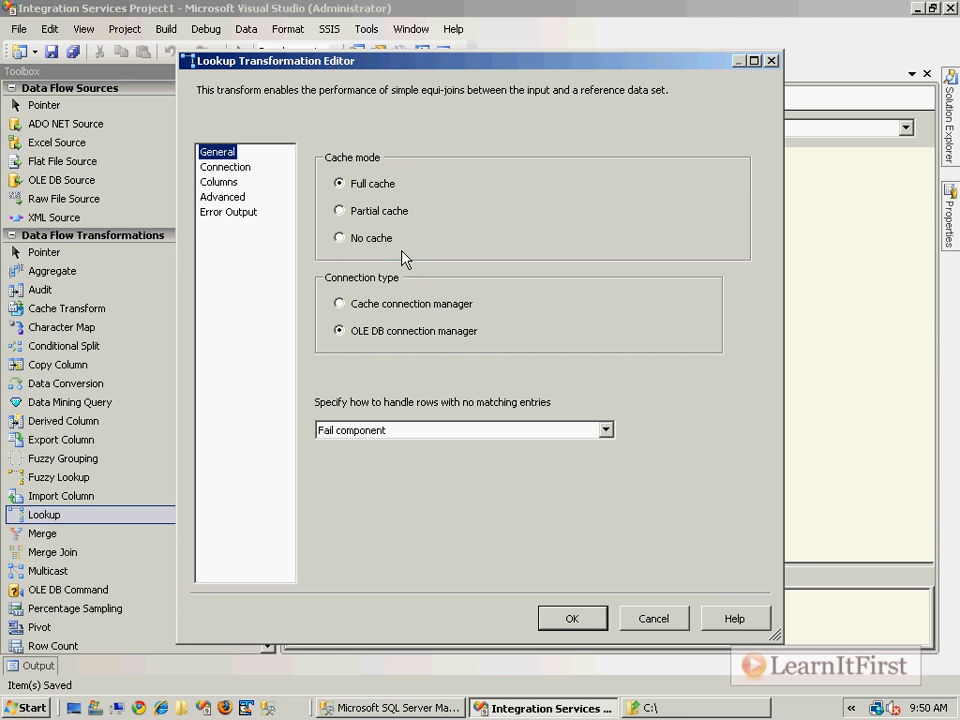
{"action": "left_click", "coordinate": [395, 305]}
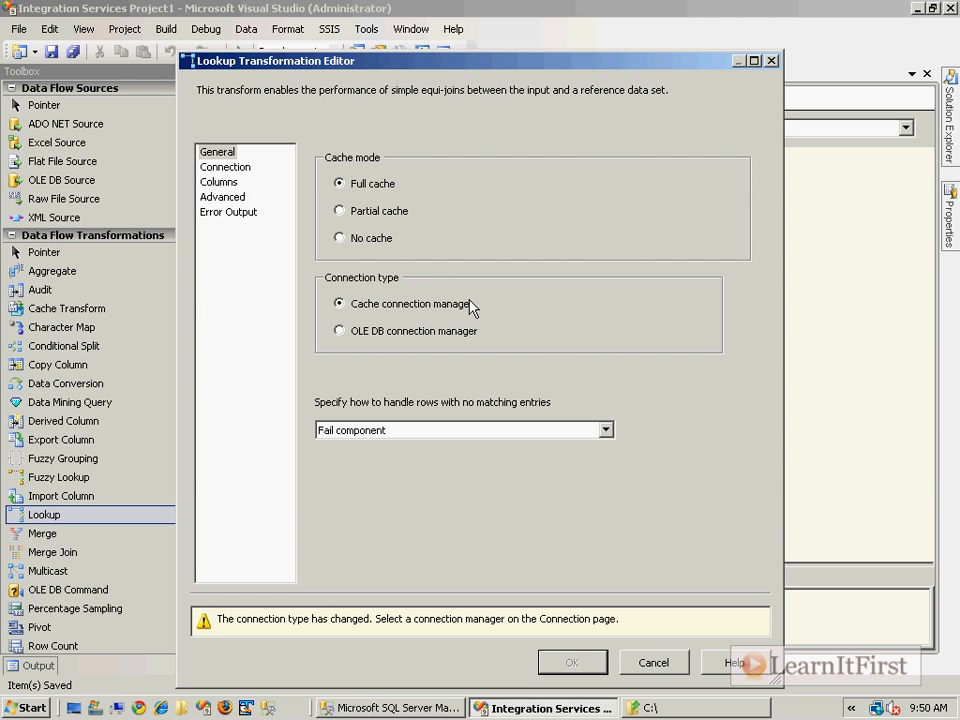
{"action": "left_click", "coordinate": [438, 339]}
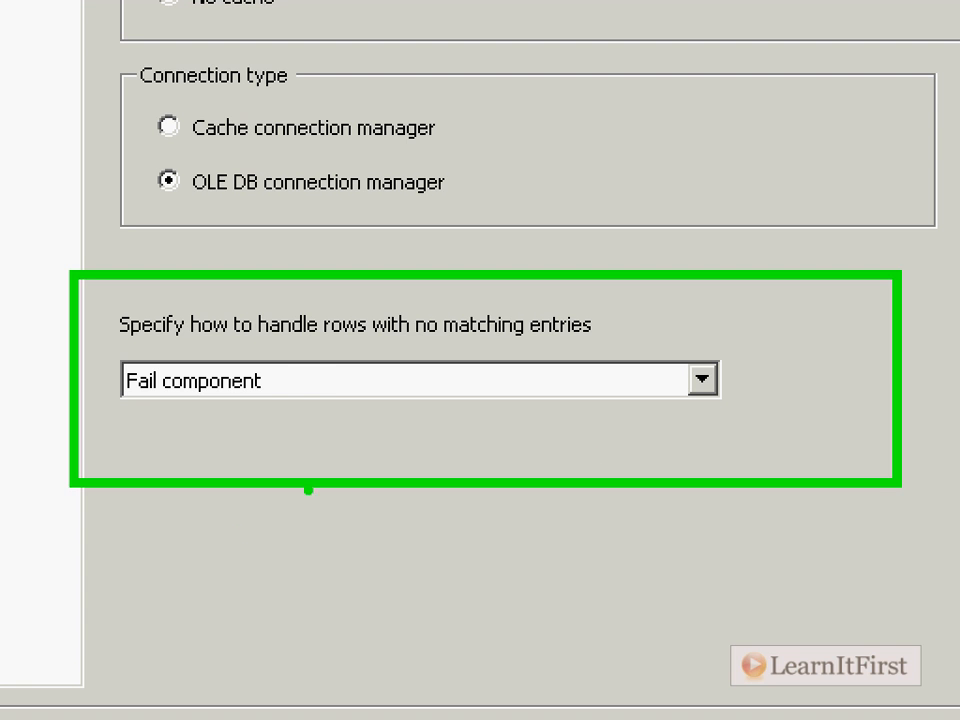
{"action": "mouse_move", "coordinate": [126, 412]}
{"action": "left_mouse_down"}
{"action": "mouse_move", "coordinate": [334, 397]}
{"action": "mouse_move", "coordinate": [228, 412]}
{"action": "mouse_move", "coordinate": [224, 421]}
{"action": "mouse_move", "coordinate": [255, 425]}
{"action": "left_mouse_up"}
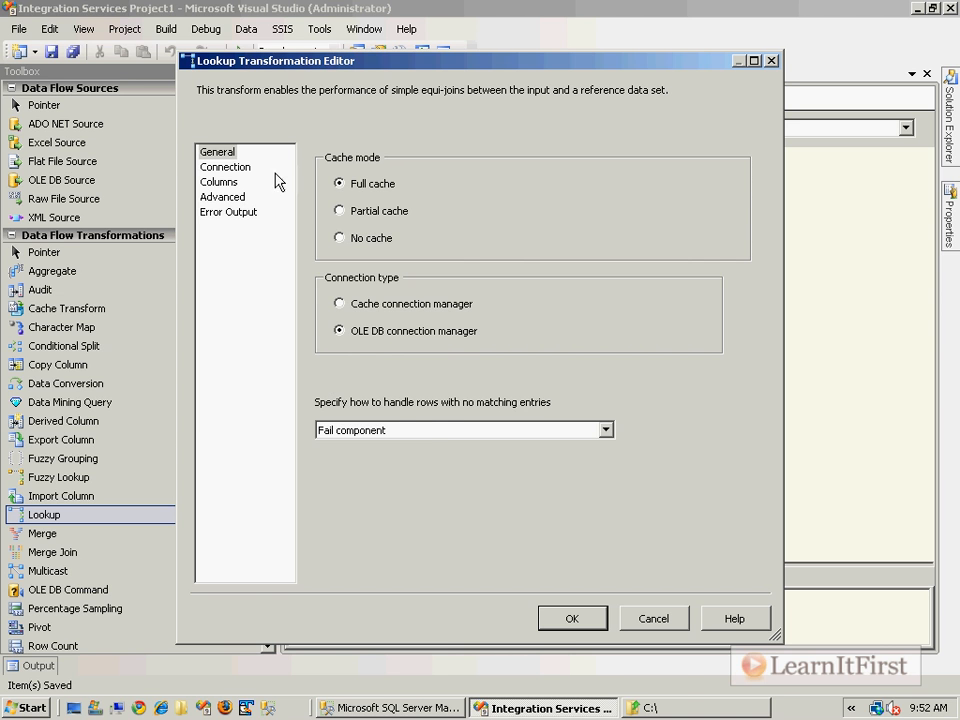
Start a new connection for the Lookup using the Microsoft Office 12.0 Access Database Engine OLE DB Provider
{"action": "left_click", "coordinate": [225, 167]}
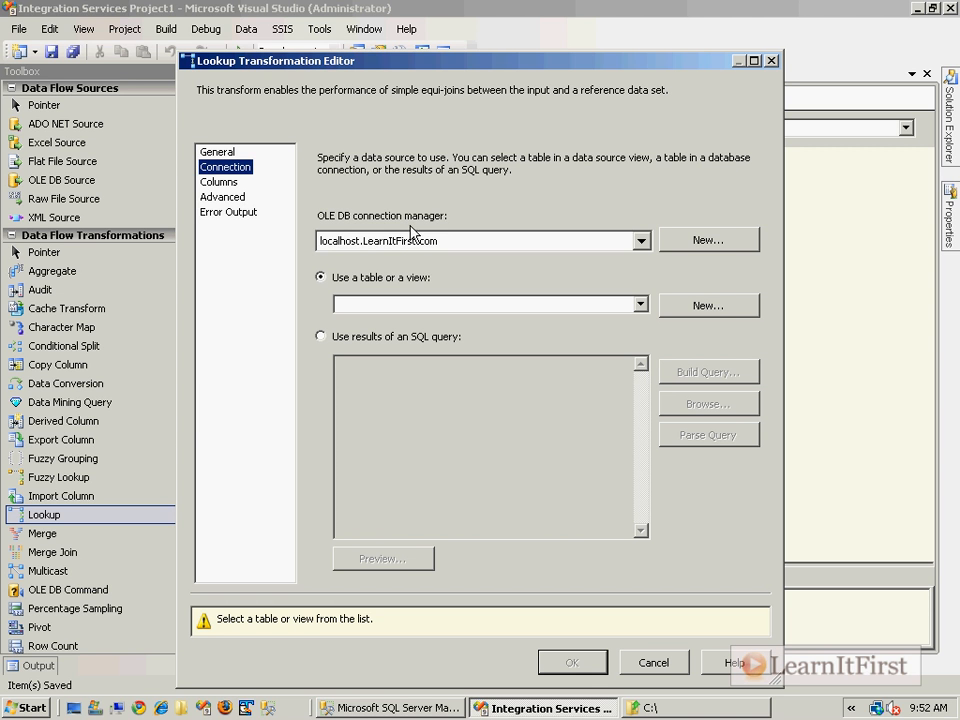
{"action": "left_click", "coordinate": [672, 245]}
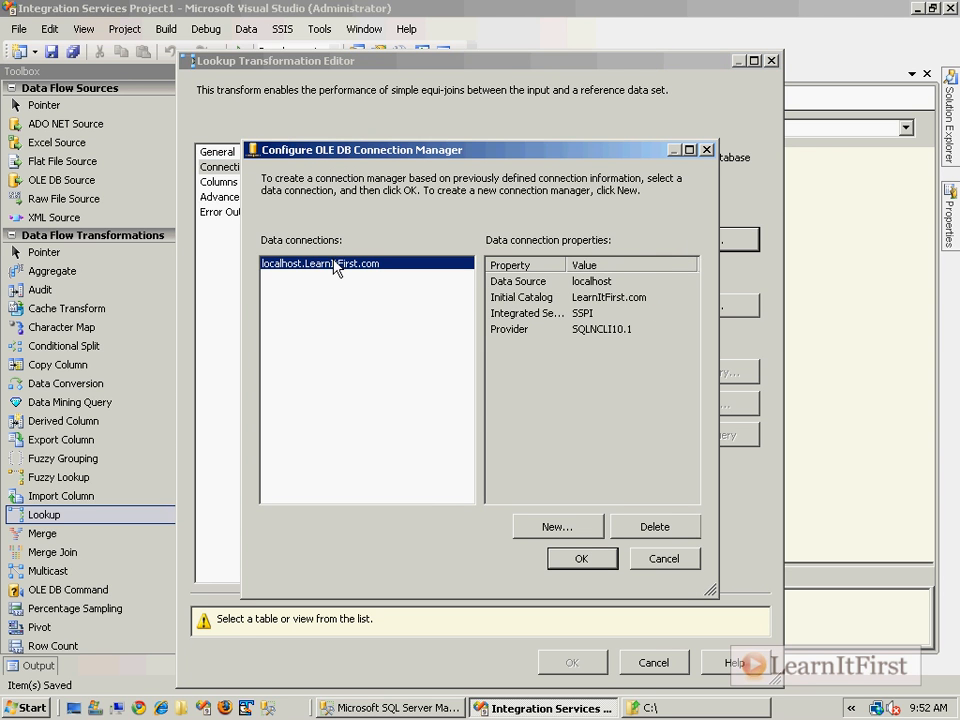
{"action": "left_click", "coordinate": [557, 527]}
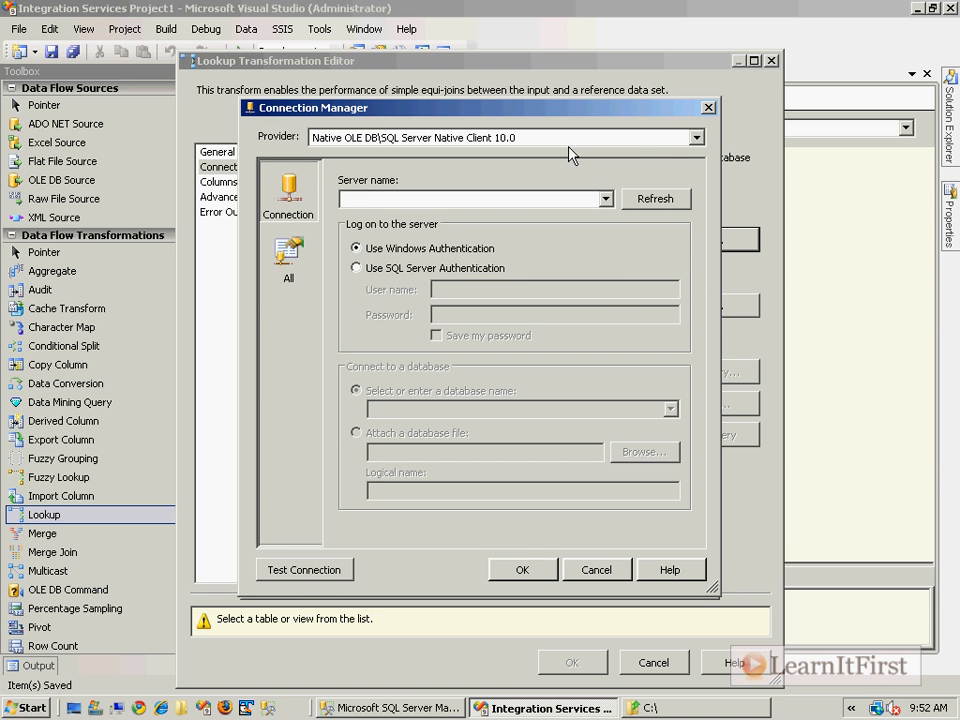
{"action": "double_click", "coordinate": [514, 196]}
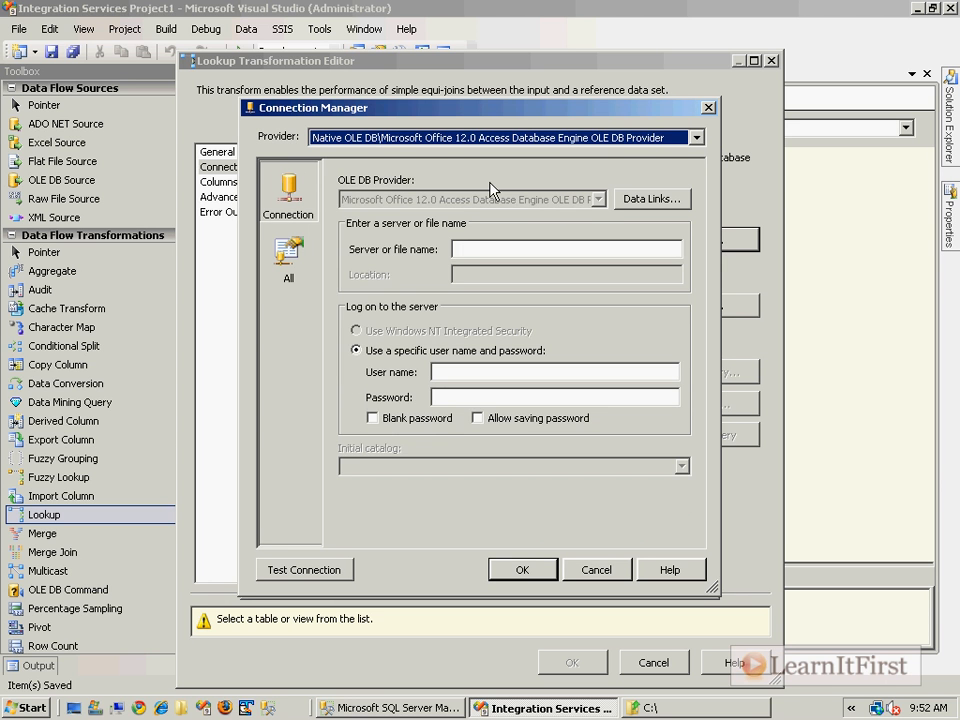
{"action": "left_click", "coordinate": [530, 140]}
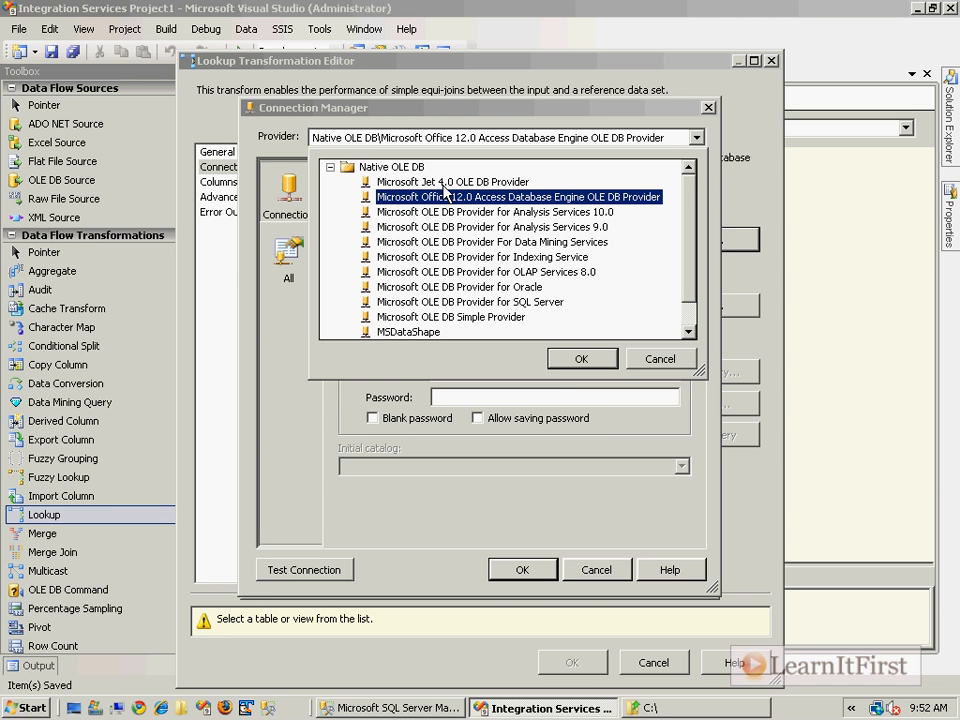
{"action": "double_click", "coordinate": [497, 205]}
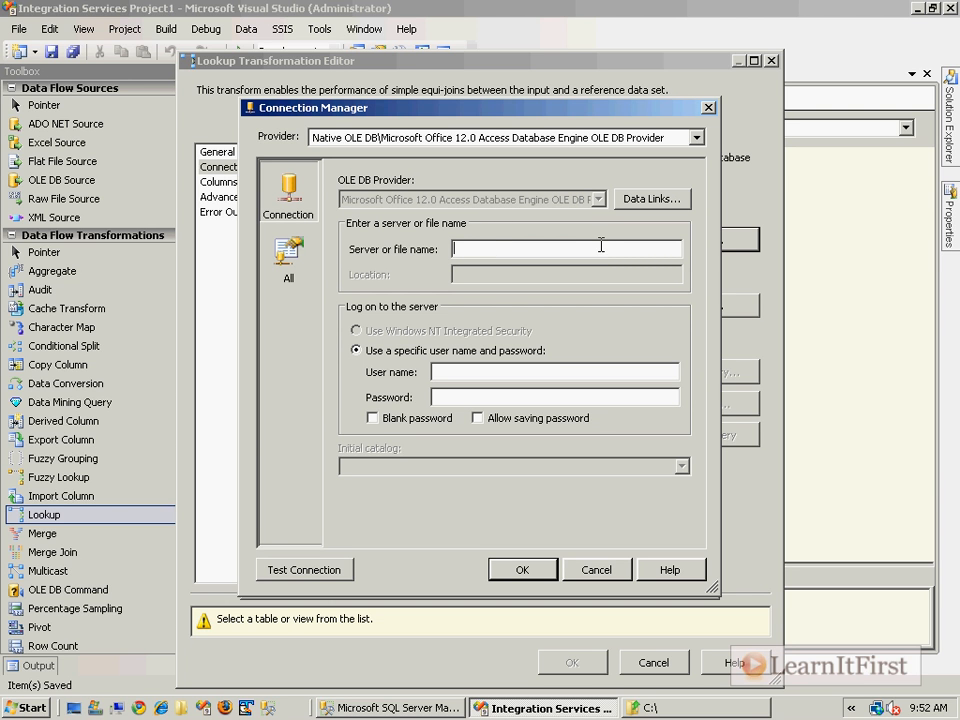
Try the Access connection with c:\Database2.accdb as the file name
{"action": "type", "text": "c:\\Database2.accdb"}
{"action": "left_click", "coordinate": [312, 570]}
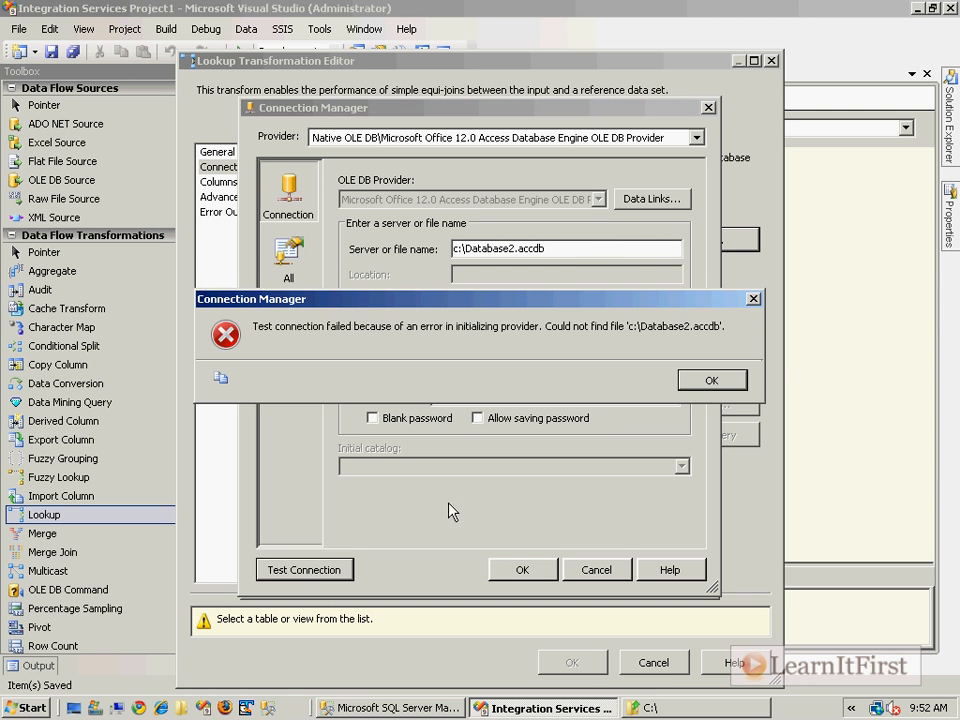
{"action": "left_click", "coordinate": [700, 379]}
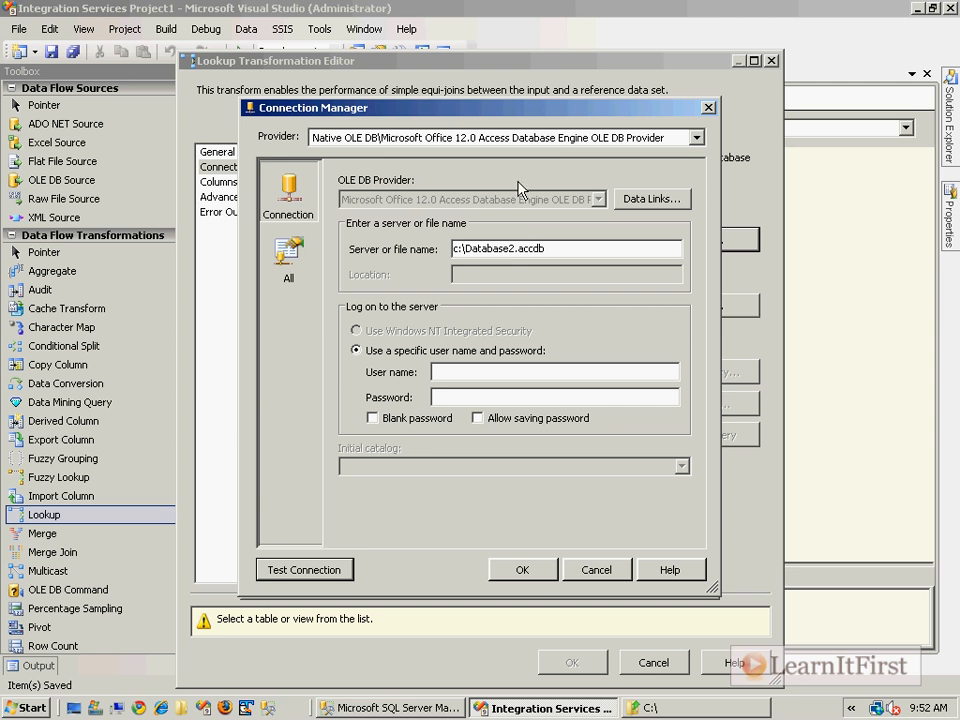
Change the Access file name to c:\Database1.accdb and test the connection again
{"action": "left_click", "coordinate": [513, 247]}
{"action": "key", "text": "BackSpace"}
{"action": "type", "text": "1"}
{"action": "left_click", "coordinate": [311, 570]}
{"action": "left_click", "coordinate": [712, 380]}
Set the Access file name to c:\MiscTransforms_04.accdb and test the connection
{"action": "left_click_drag", "start_coordinate": [465, 249], "coordinate": [516, 252]}
{"action": "type", "text": "MiscTran"}
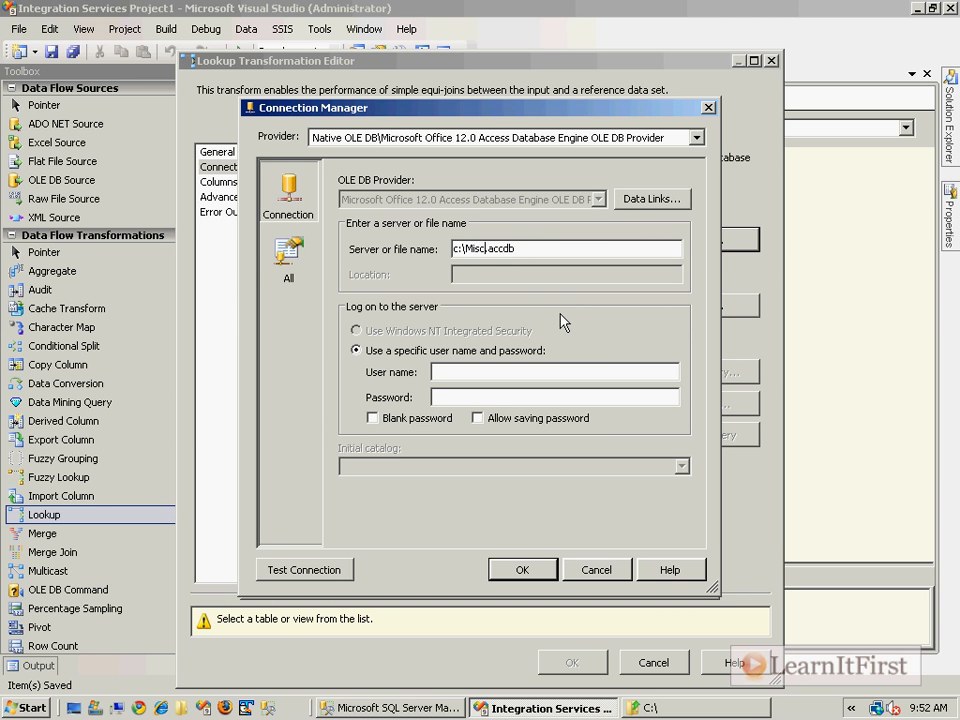
{"action": "type", "text": "sforms_04"}
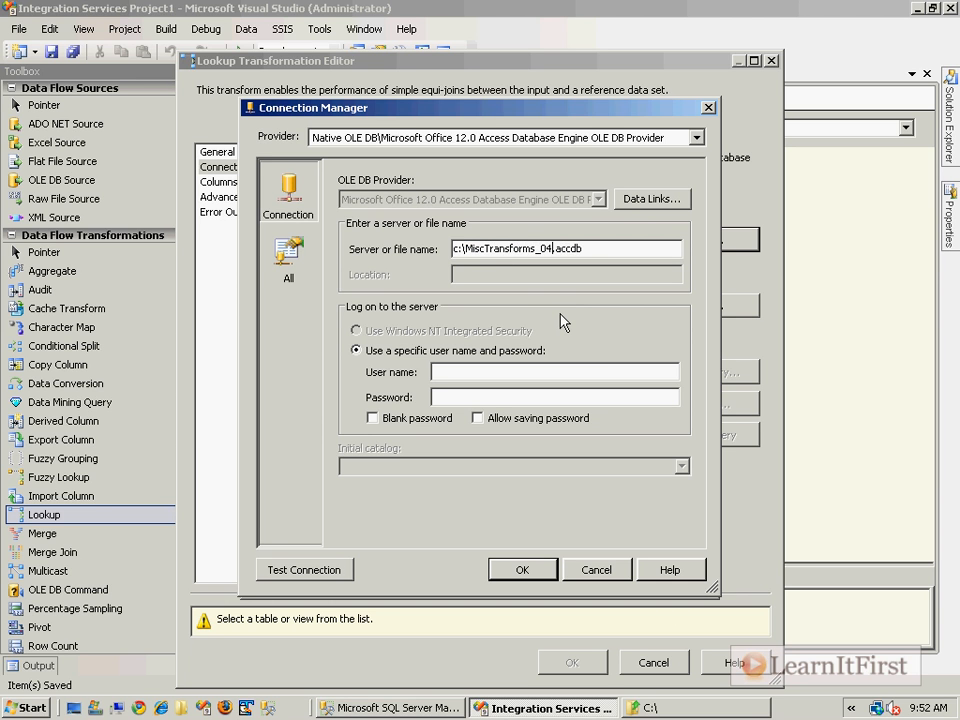
{"action": "left_click", "coordinate": [268, 570]}
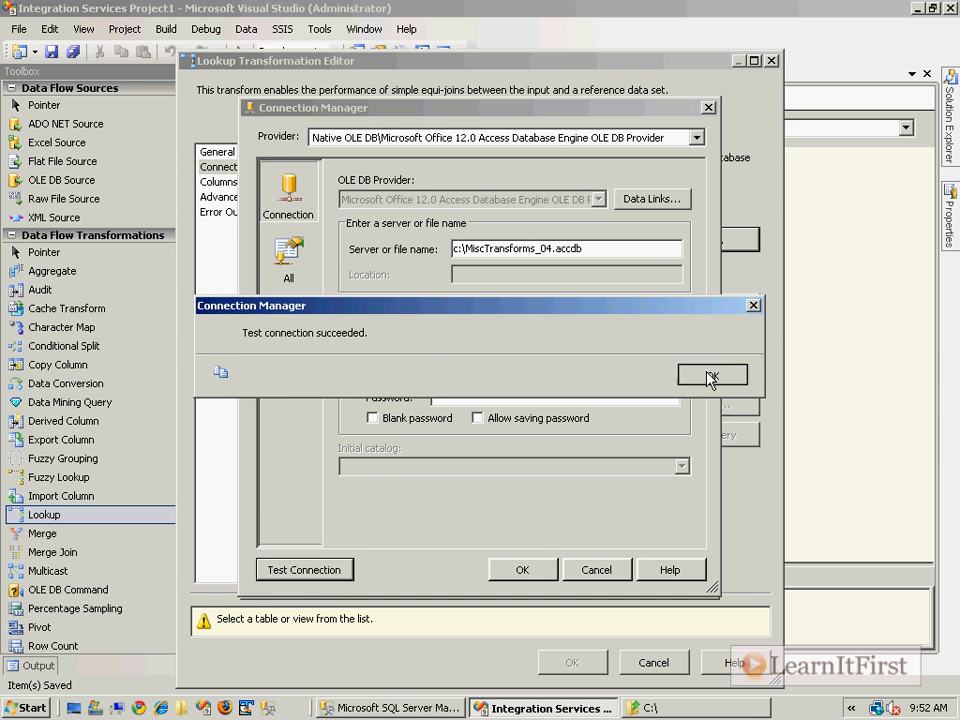
Accept the c:\MiscTransforms_04.accdb connection for the Lookup and choose the Products table as its reference table
{"action": "left_click", "coordinate": [711, 375]}
{"action": "left_click", "coordinate": [542, 562]}
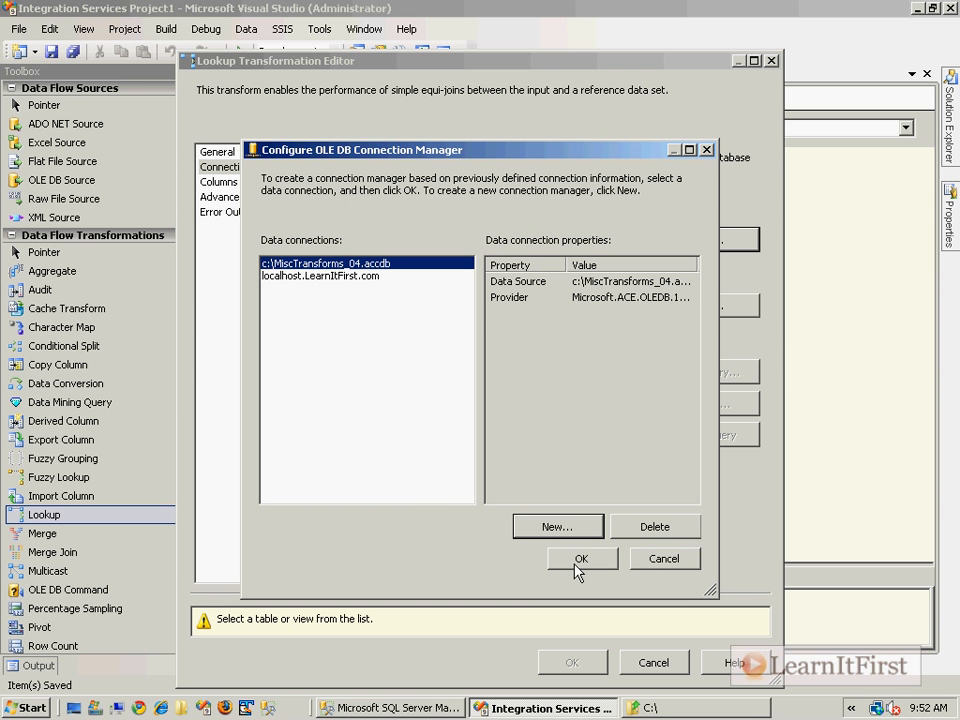
{"action": "left_click", "coordinate": [580, 559]}
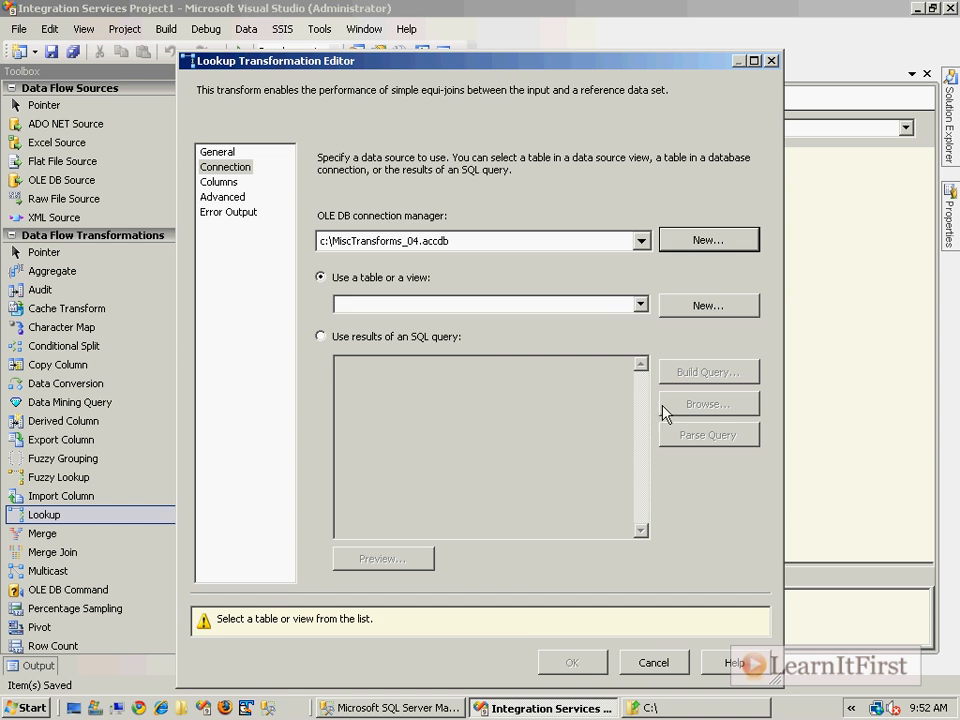
{"action": "left_click", "coordinate": [640, 304]}
{"action": "left_click", "coordinate": [506, 323]}
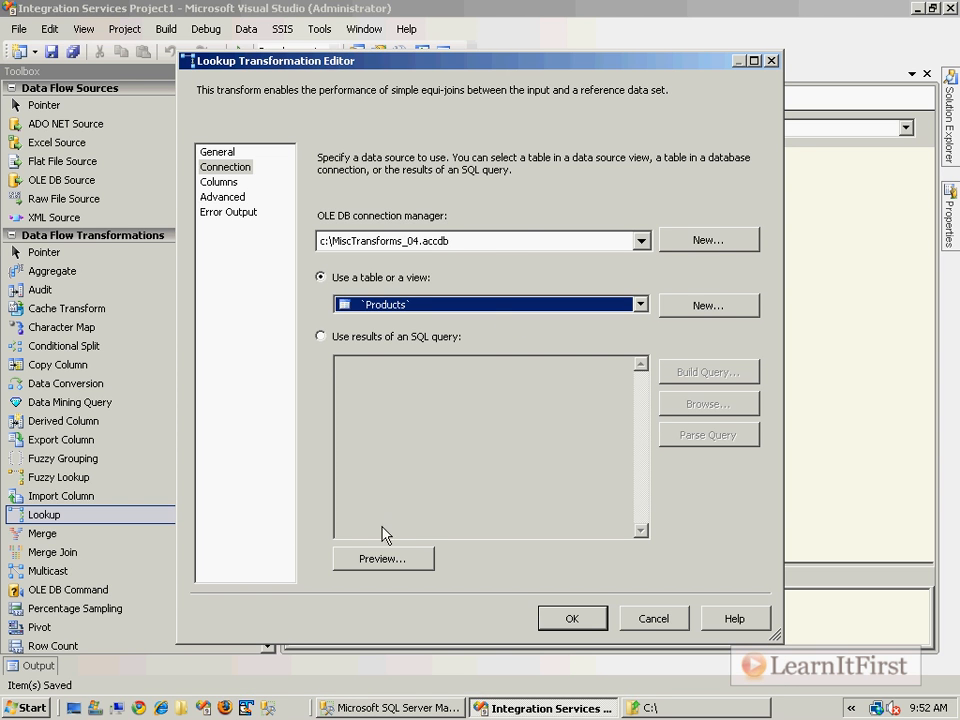
Preview the rows of the Products reference table and open the Lookup's column mapping page
{"action": "left_click", "coordinate": [386, 560]}
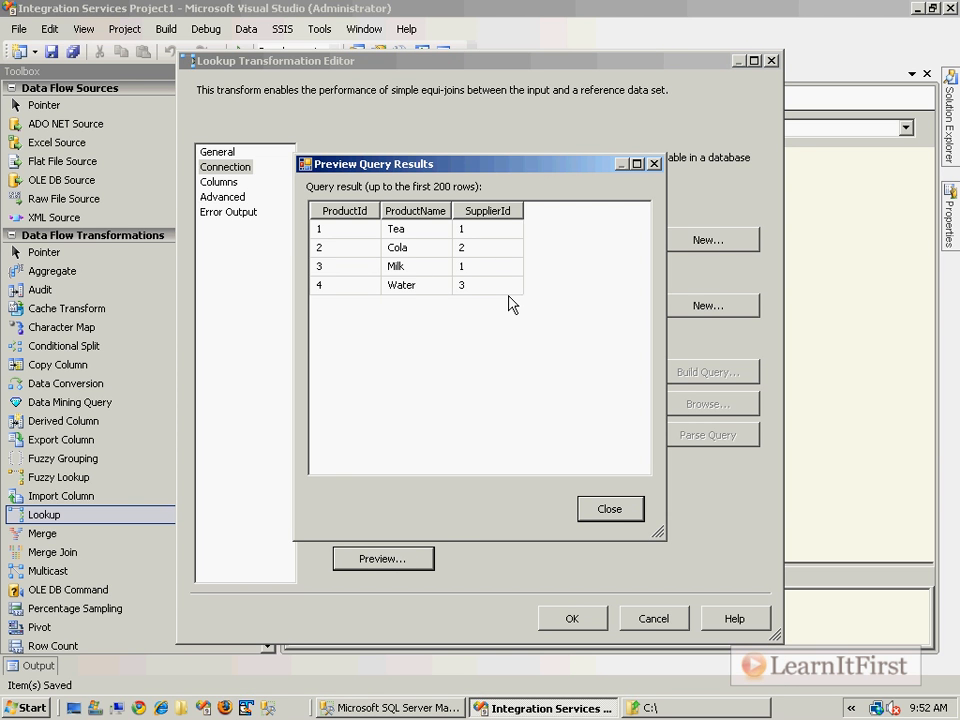
{"action": "left_click", "coordinate": [611, 510]}
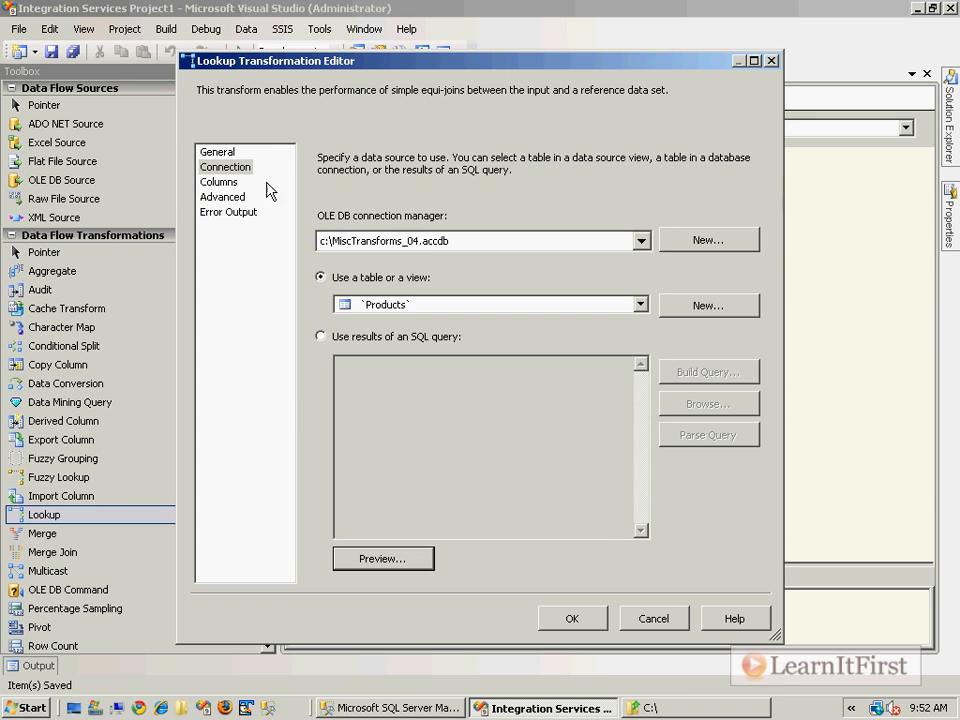
{"action": "left_click", "coordinate": [227, 197]}
{"action": "left_click", "coordinate": [218, 182]}
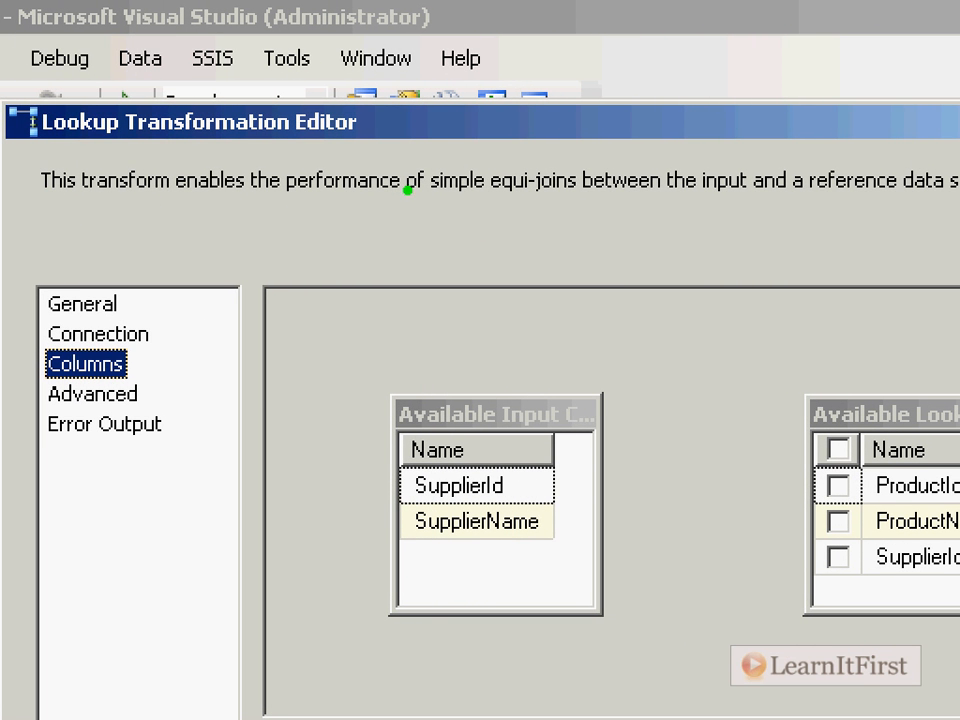
{"action": "left_click_drag", "start_coordinate": [430, 208], "coordinate": [935, 202]}
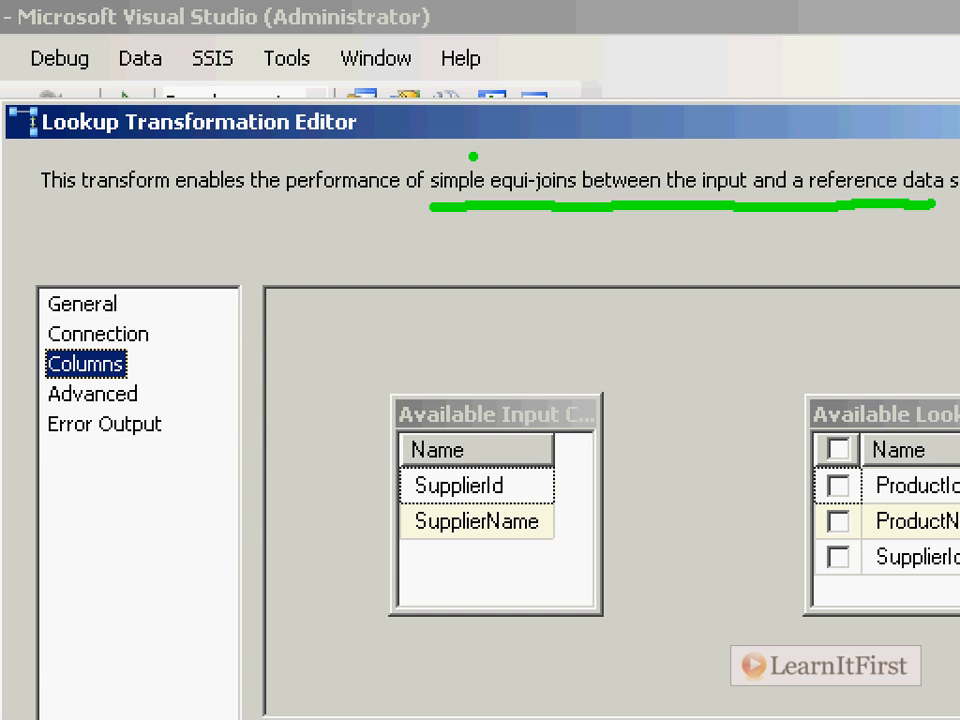
{"action": "left_click_drag", "start_coordinate": [477, 156], "coordinate": [482, 160]}
{"action": "left_click_drag", "start_coordinate": [584, 257], "coordinate": [673, 254]}
{"action": "left_click_drag", "start_coordinate": [594, 285], "coordinate": [686, 282]}
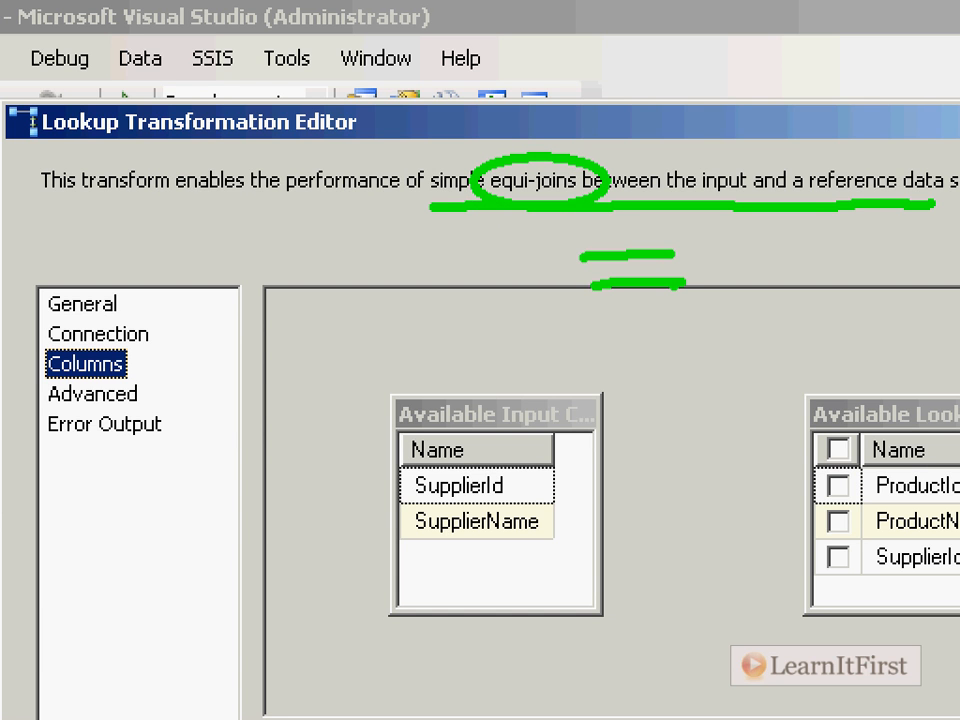
{"action": "key", "text": "r"}
{"action": "key", "text": "Escape"}
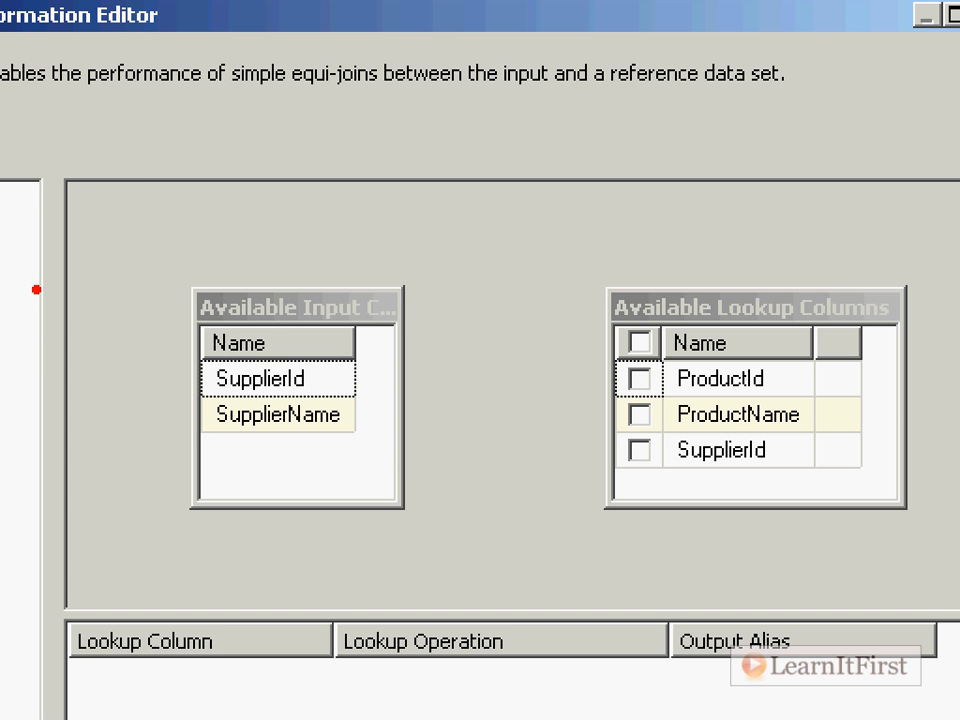
{"action": "left_click_drag", "start_coordinate": [228, 238], "coordinate": [203, 280]}
{"action": "mouse_move", "coordinate": [255, 233]}
{"action": "left_mouse_down"}
{"action": "mouse_move", "coordinate": [292, 238]}
{"action": "mouse_move", "coordinate": [290, 278]}
{"action": "left_mouse_up"}
{"action": "left_click_drag", "start_coordinate": [313, 213], "coordinate": [365, 232]}
{"action": "left_click_drag", "start_coordinate": [660, 280], "coordinate": [832, 262]}
{"action": "mouse_move", "coordinate": [870, 225]}
{"action": "left_mouse_down"}
{"action": "mouse_move", "coordinate": [905, 265]}
{"action": "mouse_move", "coordinate": [945, 270]}
{"action": "left_mouse_up"}
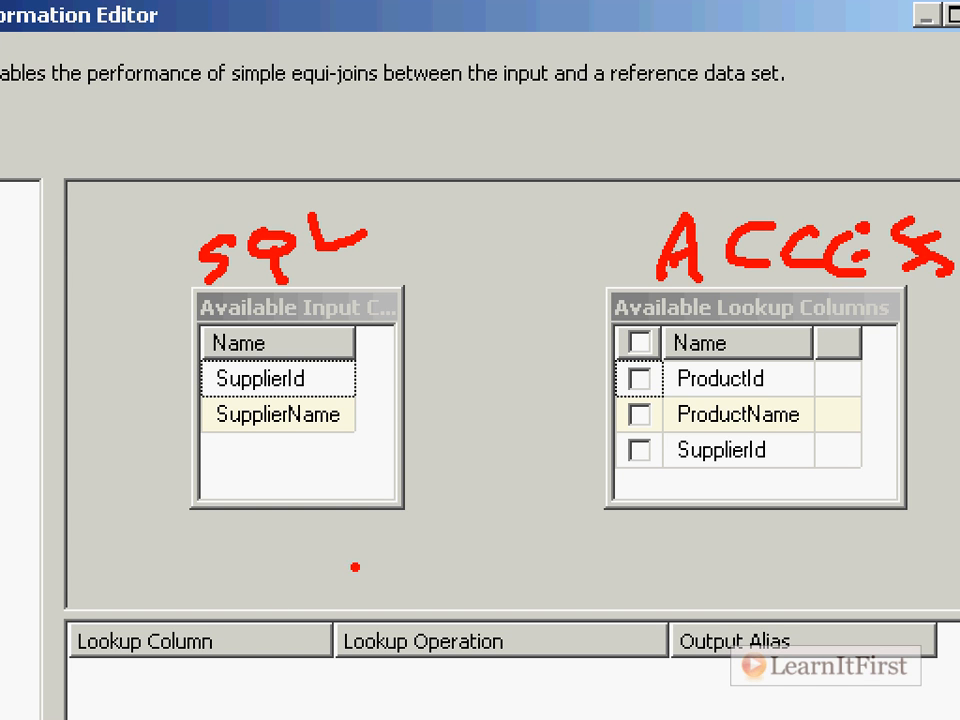
{"action": "mouse_move", "coordinate": [197, 537]}
{"action": "left_mouse_down"}
{"action": "mouse_move", "coordinate": [182, 543]}
{"action": "mouse_move", "coordinate": [174, 578]}
{"action": "left_mouse_up"}
{"action": "left_click_drag", "start_coordinate": [234, 550], "coordinate": [285, 580]}
{"action": "left_click_drag", "start_coordinate": [288, 580], "coordinate": [312, 578]}
{"action": "left_click_drag", "start_coordinate": [350, 545], "coordinate": [345, 580]}
{"action": "mouse_move", "coordinate": [385, 552]}
{"action": "left_mouse_down"}
{"action": "mouse_move", "coordinate": [392, 578]}
{"action": "mouse_move", "coordinate": [395, 565]}
{"action": "left_mouse_up"}
{"action": "mouse_move", "coordinate": [641, 522]}
{"action": "left_mouse_down"}
{"action": "mouse_move", "coordinate": [705, 560]}
{"action": "mouse_move", "coordinate": [765, 548]}
{"action": "mouse_move", "coordinate": [845, 555]}
{"action": "mouse_move", "coordinate": [930, 501]}
{"action": "left_mouse_up"}
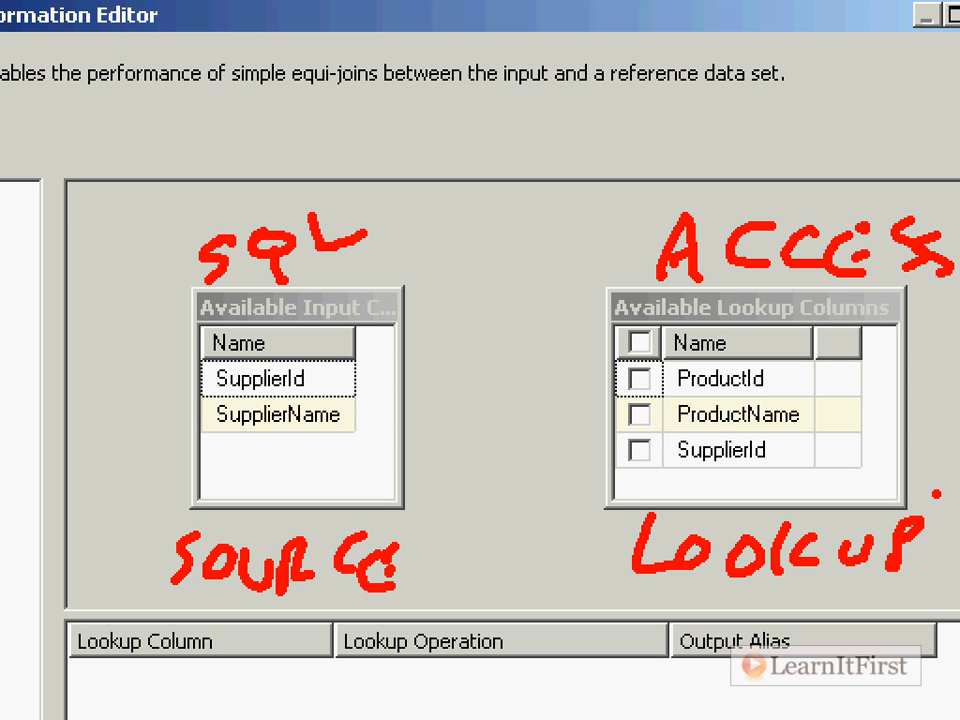
{"action": "mouse_move", "coordinate": [313, 103]}
{"action": "left_mouse_down"}
{"action": "mouse_move", "coordinate": [408, 104]}
{"action": "mouse_move", "coordinate": [359, 124]}
{"action": "left_mouse_up"}
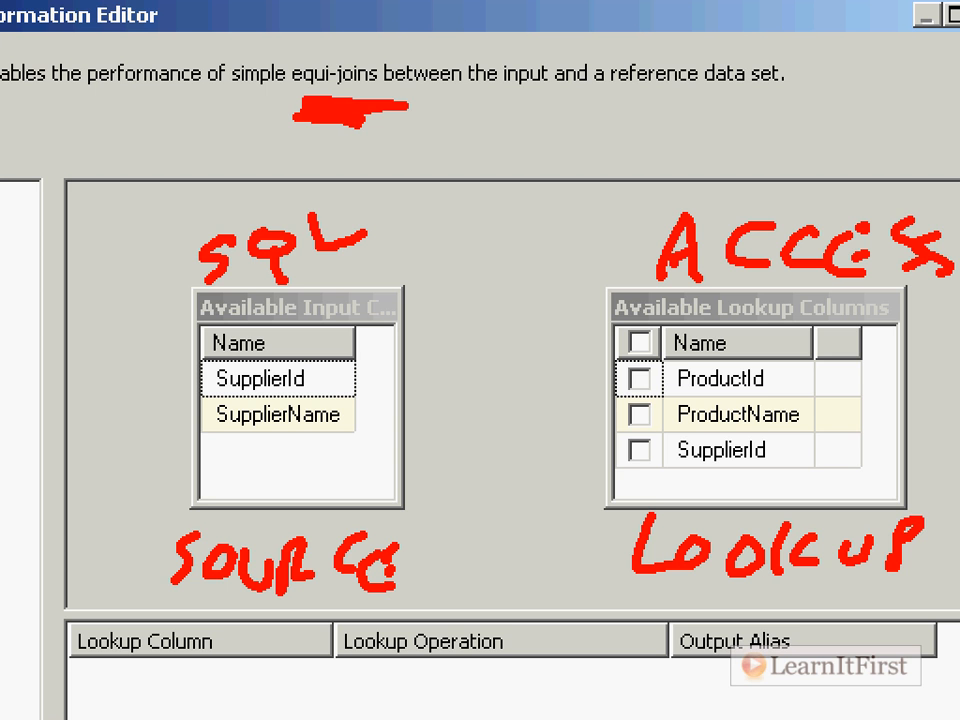
{"action": "mouse_move", "coordinate": [164, 338]}
{"action": "left_mouse_down"}
{"action": "mouse_move", "coordinate": [285, 408]}
{"action": "mouse_move", "coordinate": [240, 342]}
{"action": "left_mouse_up"}
{"action": "mouse_move", "coordinate": [760, 425]}
{"action": "left_mouse_down"}
{"action": "mouse_move", "coordinate": [720, 508]}
{"action": "mouse_move", "coordinate": [800, 440]}
{"action": "left_mouse_up"}
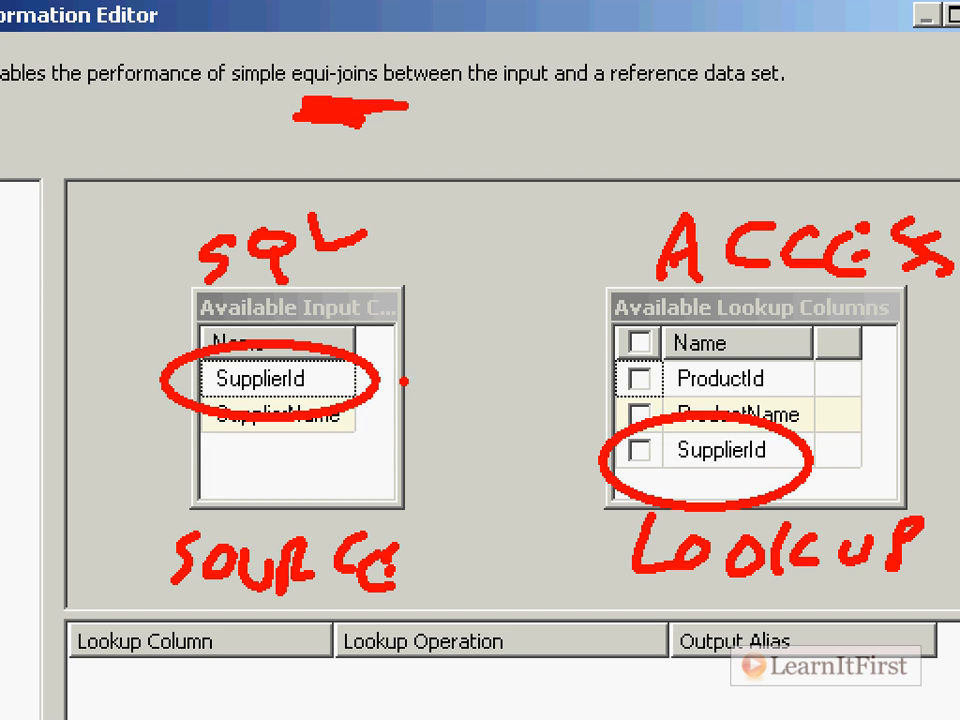
{"action": "mouse_move", "coordinate": [467, 392]}
{"action": "left_mouse_down"}
{"action": "mouse_move", "coordinate": [532, 428]}
{"action": "mouse_move", "coordinate": [561, 468]}
{"action": "left_mouse_up"}
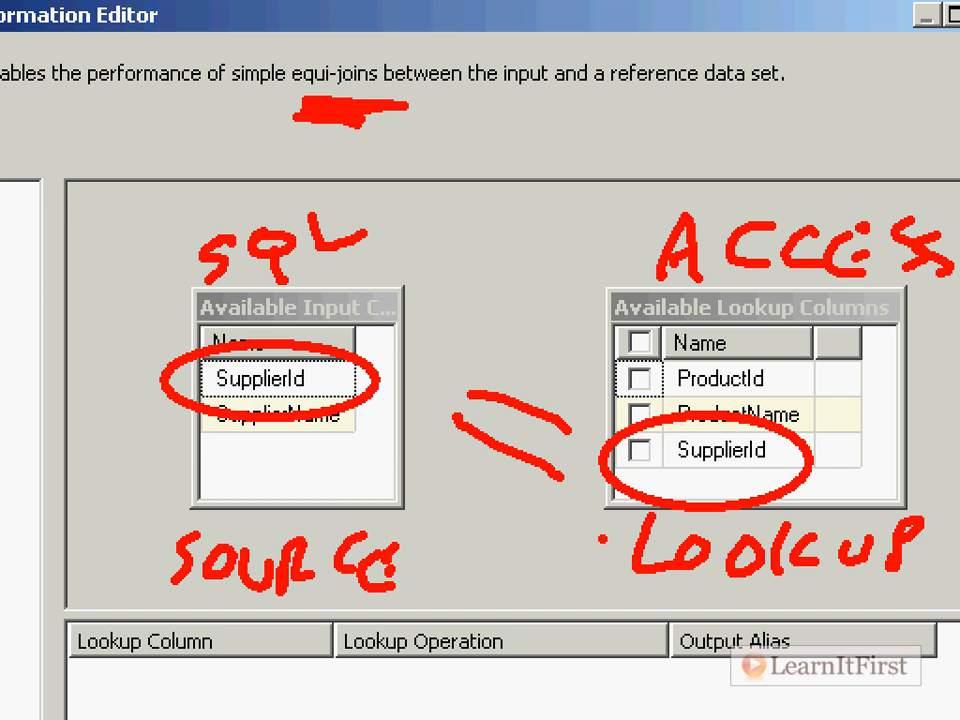
{"action": "key", "text": "ctrl+z"}
{"action": "key", "text": "ctrl+z"}
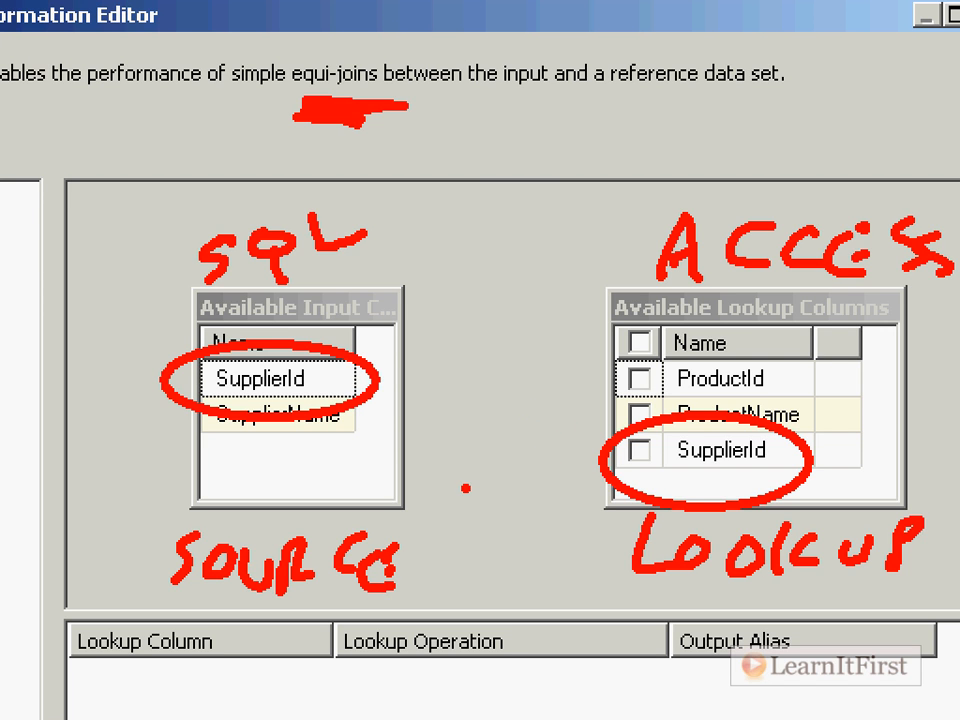
{"action": "key", "text": "g"}
{"action": "left_click_drag", "start_coordinate": [444, 407], "coordinate": [577, 409]}
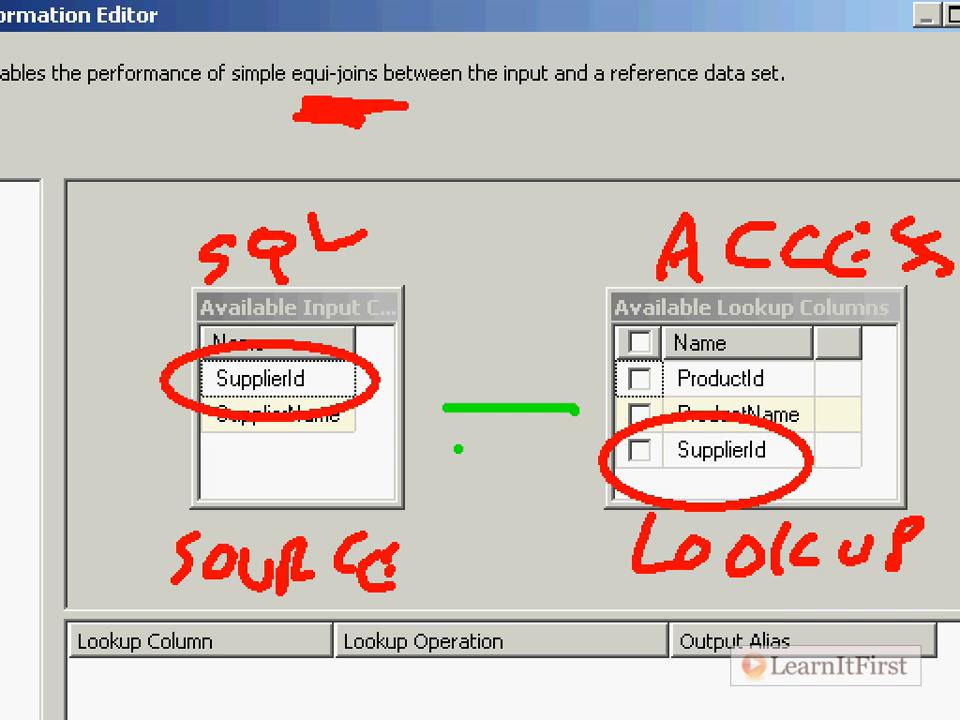
{"action": "left_click_drag", "start_coordinate": [444, 450], "coordinate": [627, 464]}
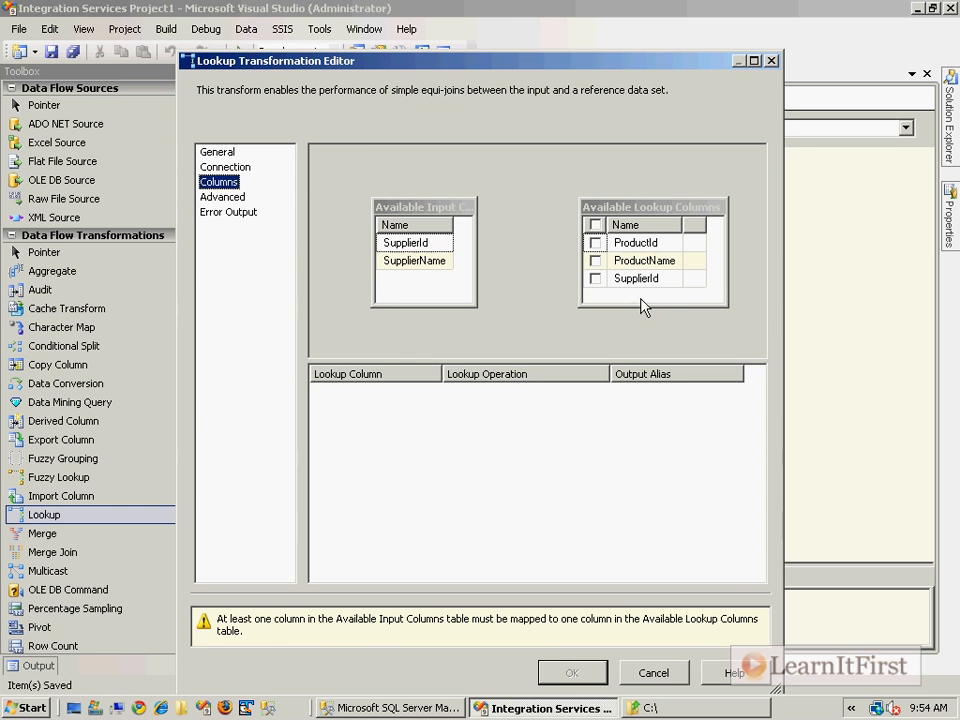
Map the input column SupplierId to the lookup column SupplierId, leaving the lookup SupplierId out of the output
{"action": "left_click", "coordinate": [285, 380]}
{"action": "left_click_drag", "start_coordinate": [416, 250], "coordinate": [622, 281]}
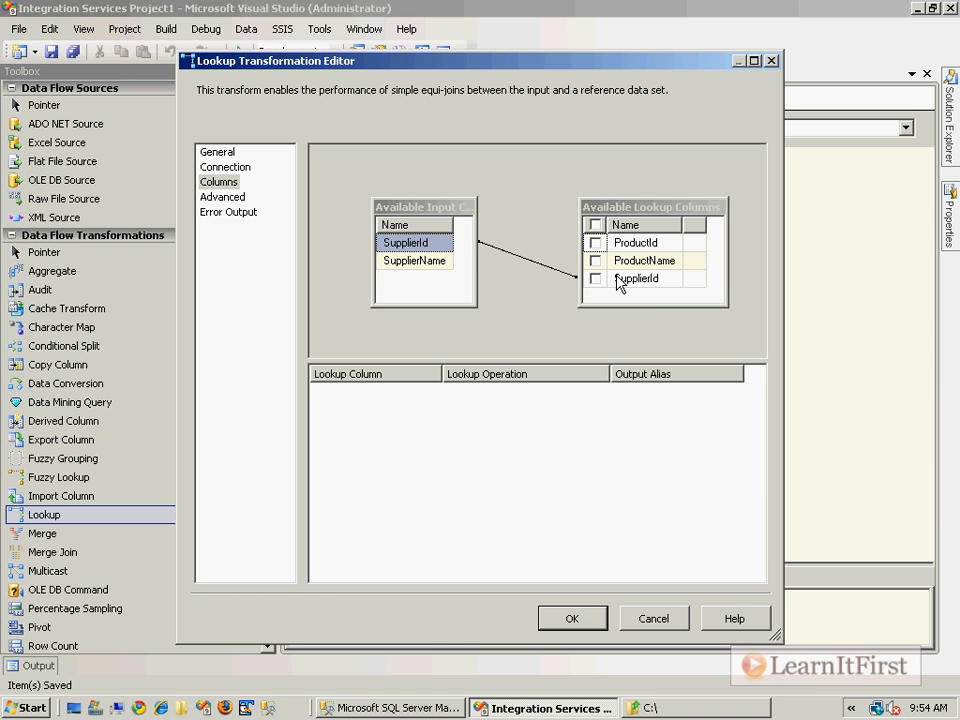
{"action": "left_click", "coordinate": [596, 280]}
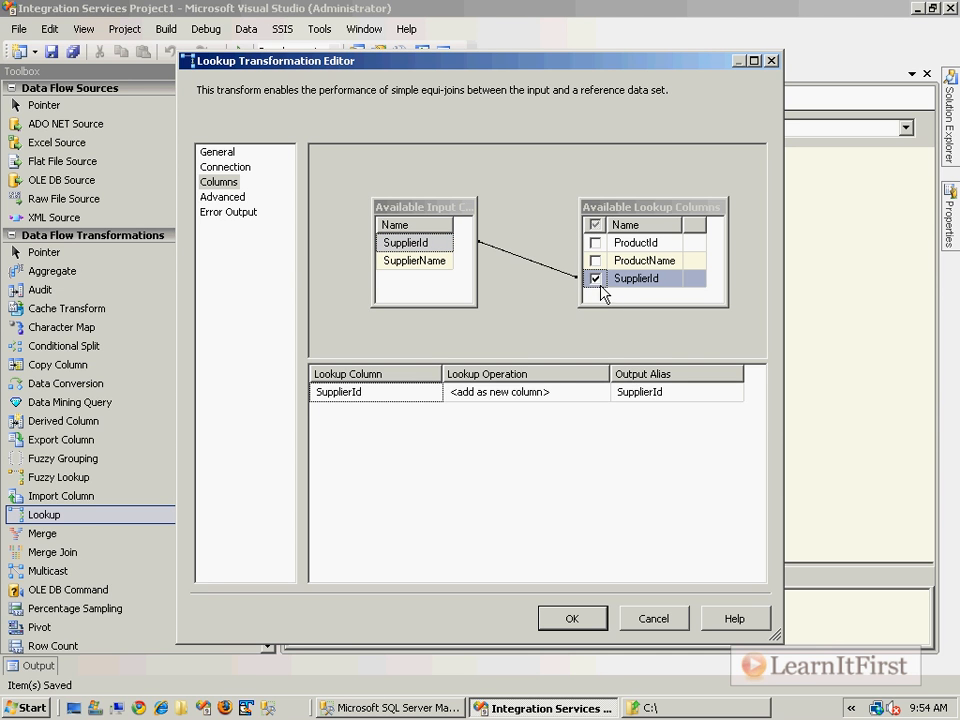
{"action": "left_click", "coordinate": [597, 281]}
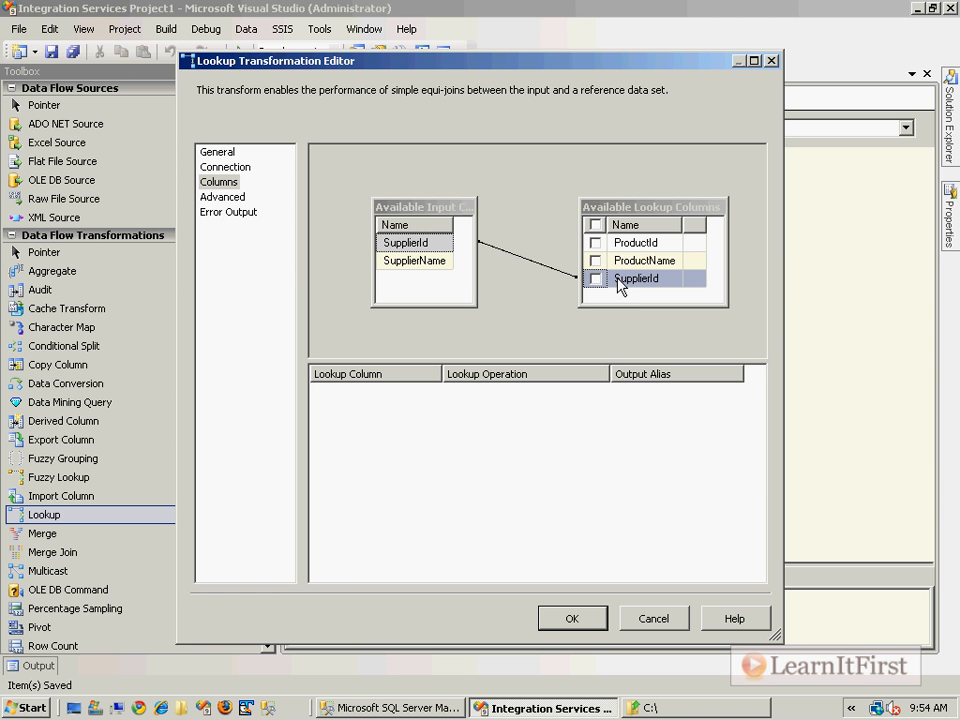
Add ProductId and ProductName from the lookup table as new columns and accept the Lookup settings
{"action": "left_click", "coordinate": [415, 248]}
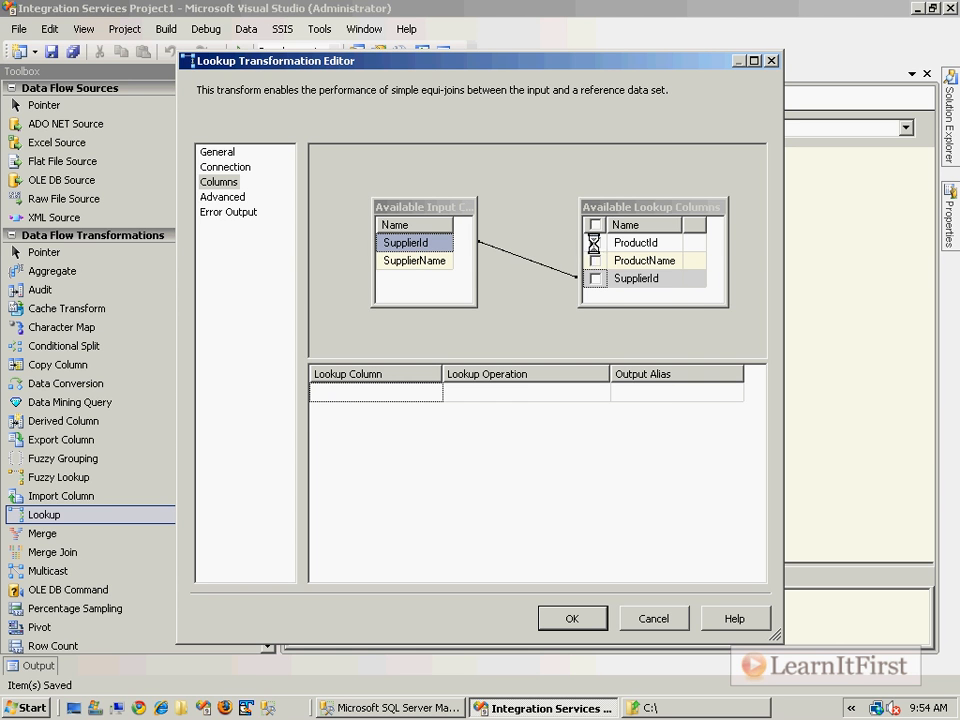
{"action": "left_click", "coordinate": [595, 243]}
{"action": "left_click", "coordinate": [596, 261]}
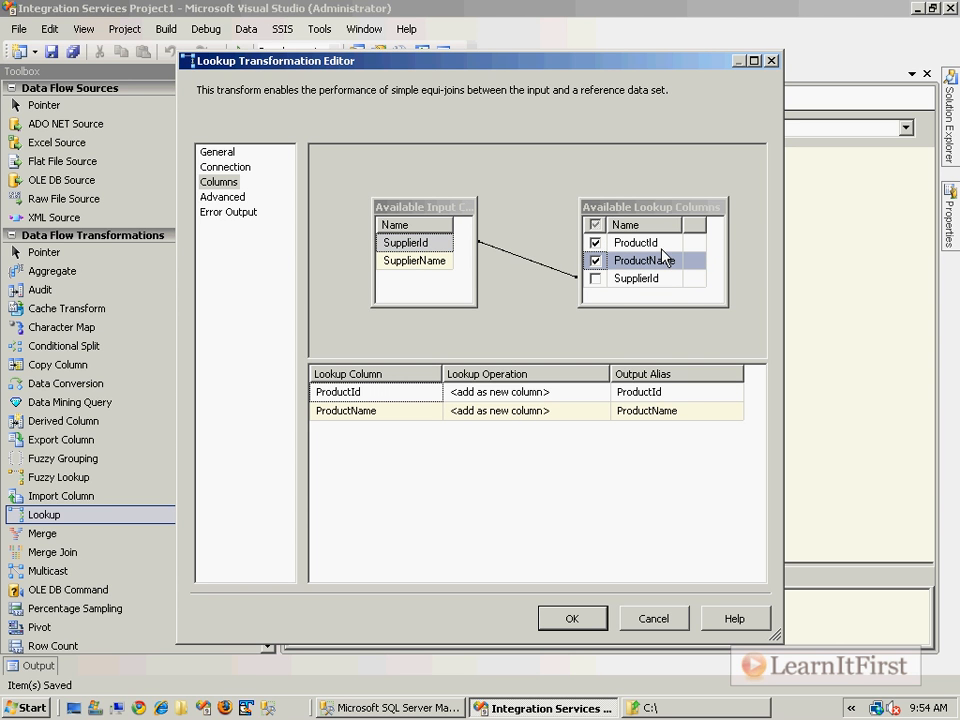
{"action": "left_click", "coordinate": [551, 392]}
{"action": "left_click", "coordinate": [572, 392]}
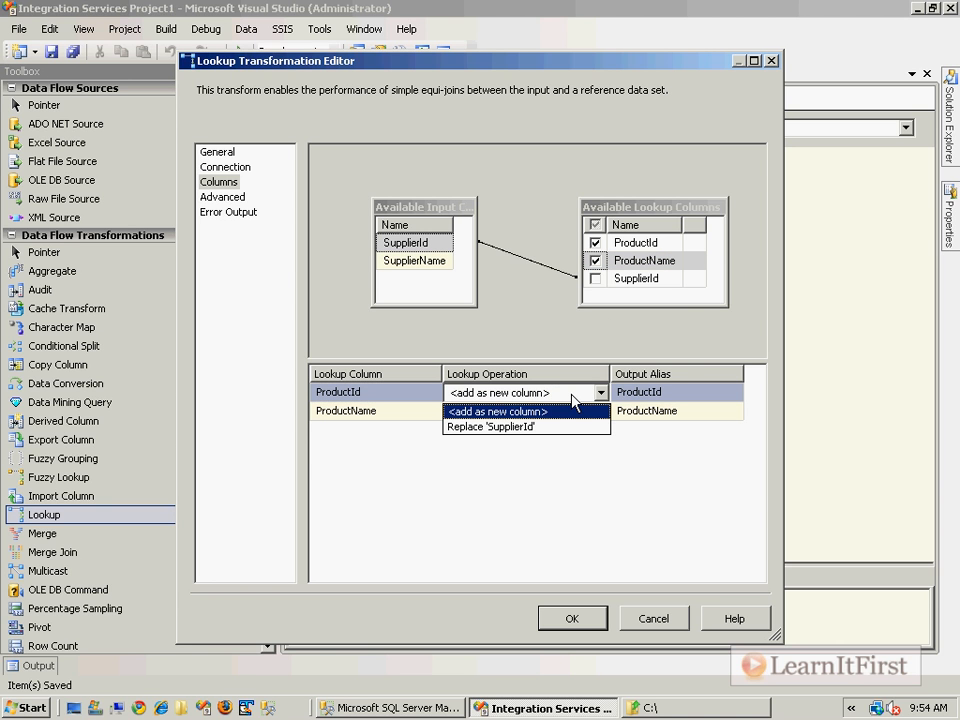
{"action": "left_click", "coordinate": [559, 412]}
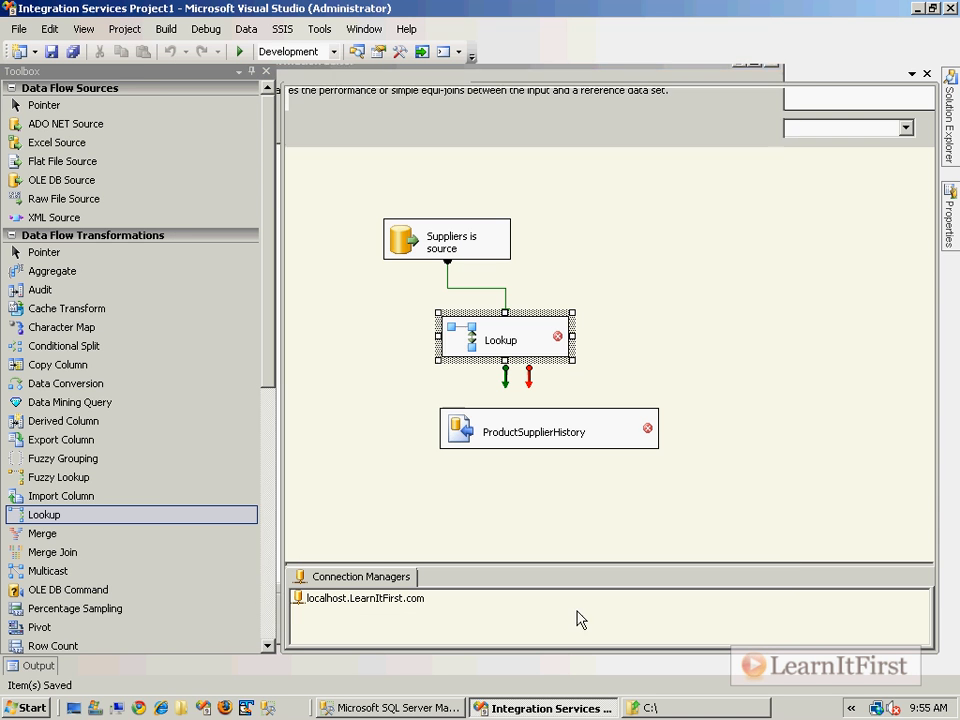
{"action": "left_click", "coordinate": [572, 619]}
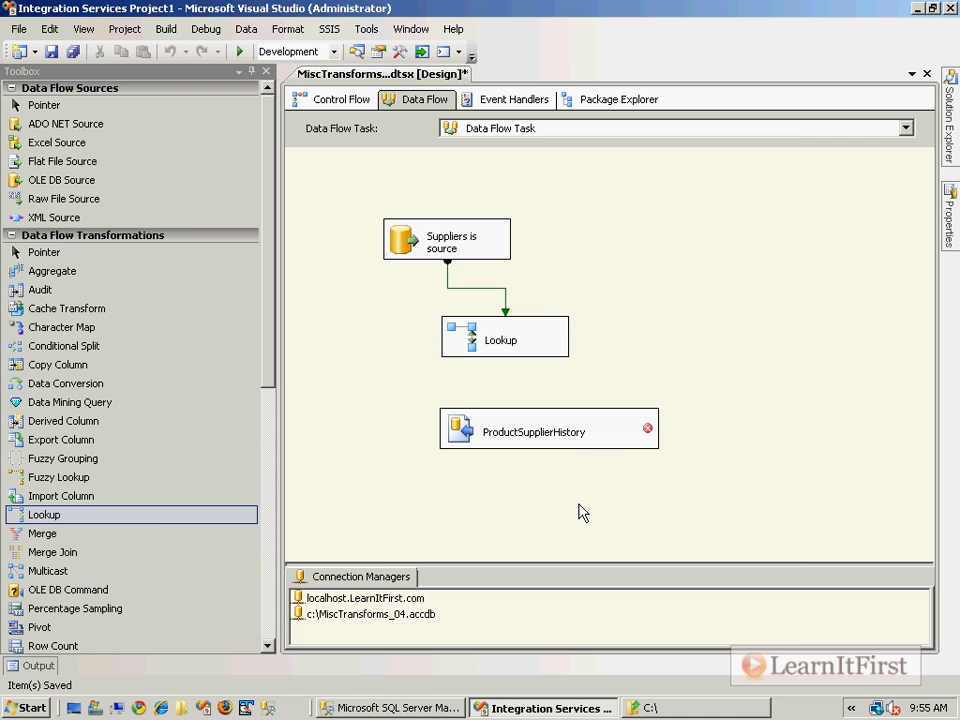
Start connecting the Lookup to ProductSupplierHistory with SQL Server Destination Input as the input, and examine the available Lookup outputs
{"action": "left_click", "coordinate": [532, 343]}
{"action": "left_click_drag", "start_coordinate": [508, 389], "coordinate": [490, 438]}
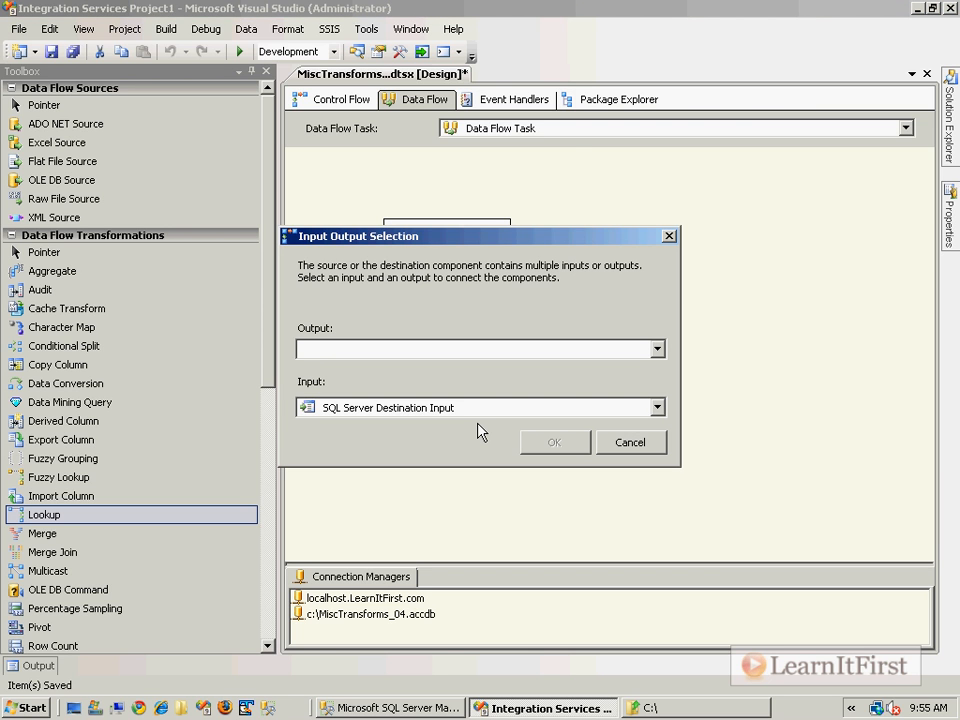
{"action": "left_click_drag", "start_coordinate": [529, 240], "coordinate": [310, 60]}
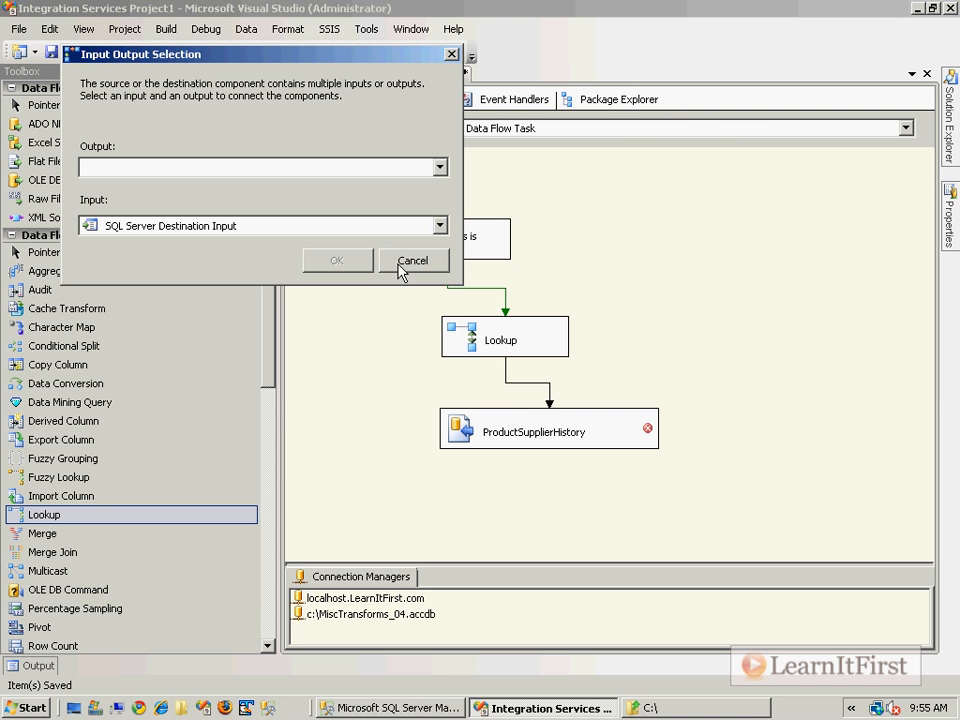
{"action": "left_click", "coordinate": [150, 228]}
{"action": "left_click", "coordinate": [205, 247]}
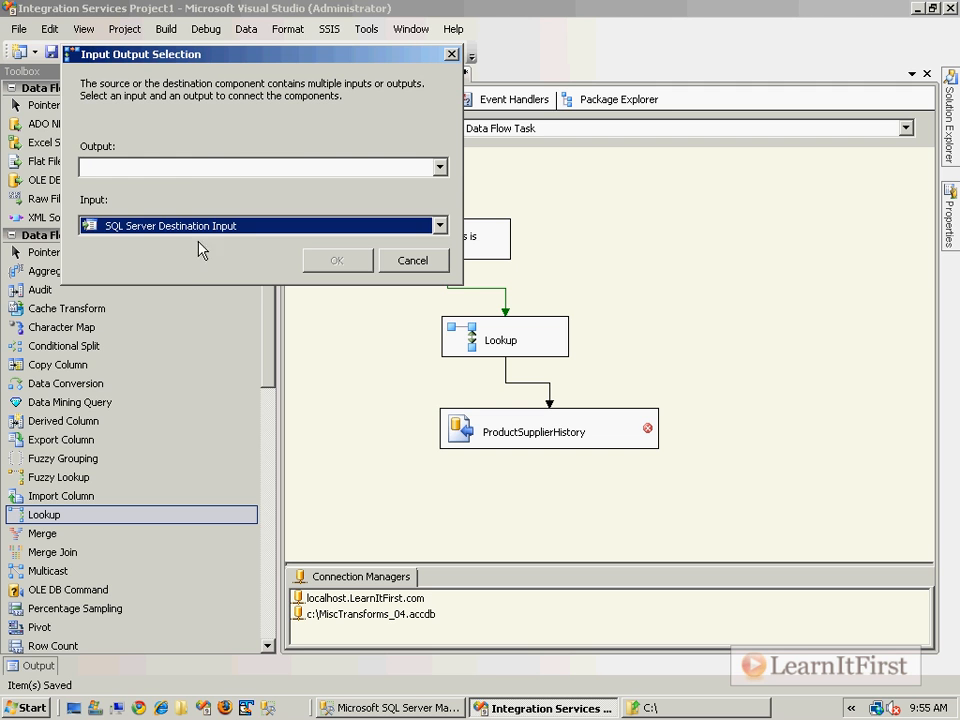
{"action": "left_click", "coordinate": [189, 168]}
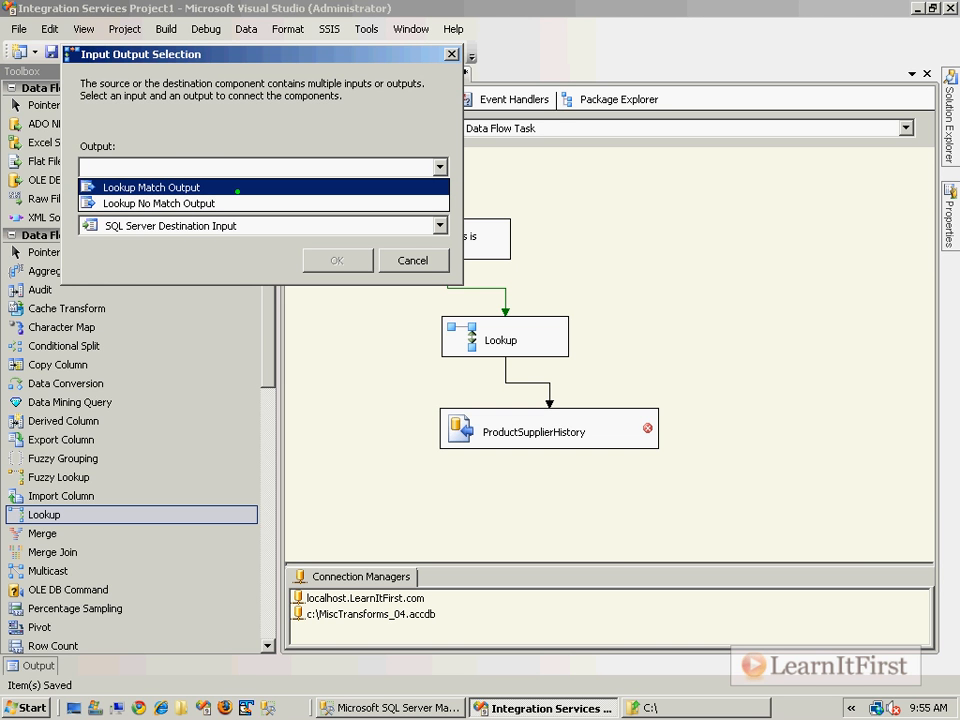
{"action": "key", "text": "Escape"}
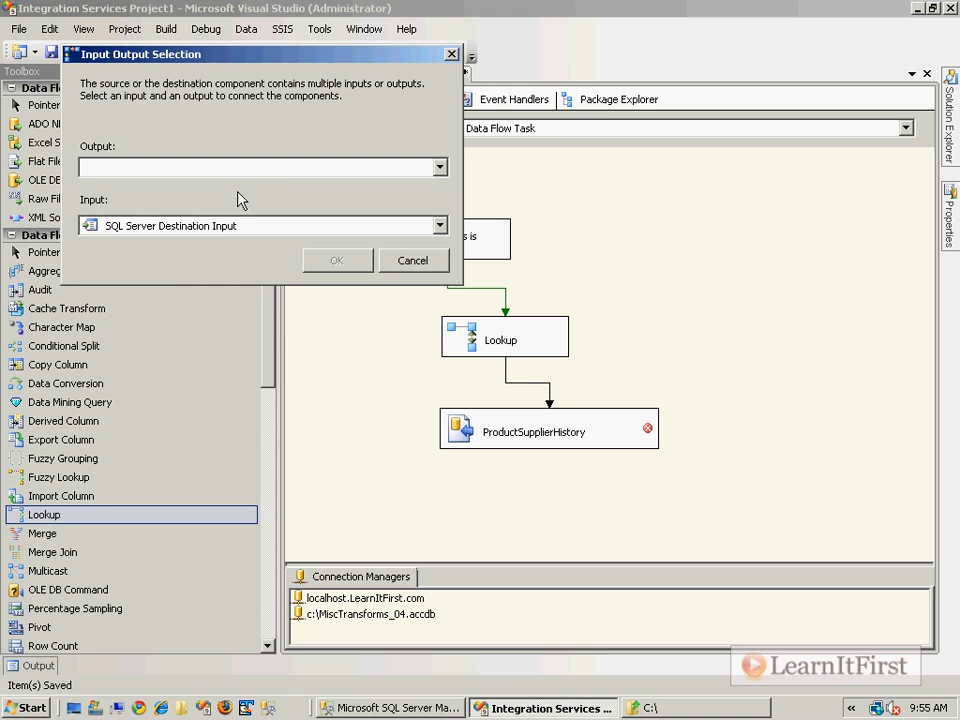
{"action": "left_click", "coordinate": [281, 163]}
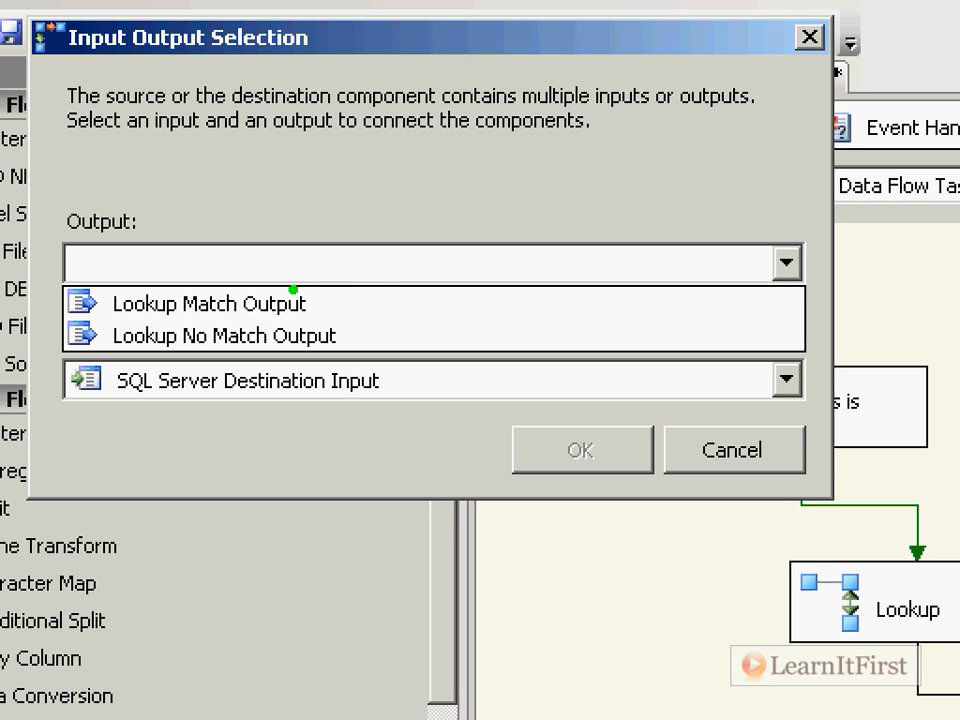
{"action": "type", "text": "b"}
{"action": "key", "text": "Escape"}
{"action": "key", "text": "e"}
{"action": "key", "text": "t"}
{"action": "type", "text": "\"No match"}
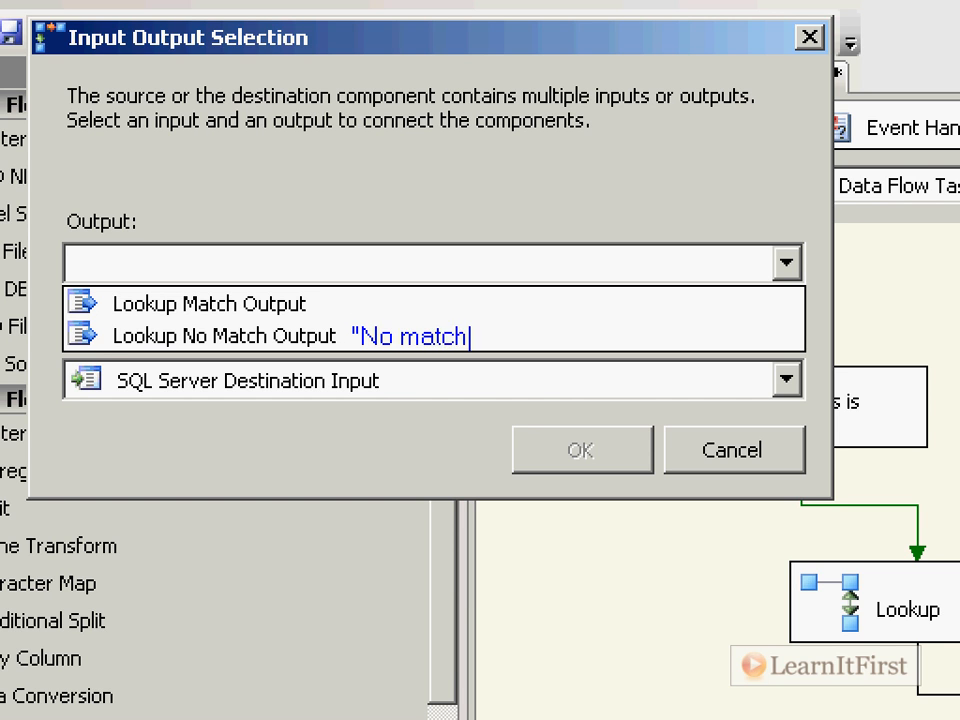
{"action": "type", "text": ": ar"}
{"action": "key", "text": "BackSpace"}
{"action": "key", "text": "BackSpace"}
{"action": "key", "text": "BackSpace"}
{"action": "key", "text": "BackSpace"}
{"action": "type", "text": "\" are rows in source "}
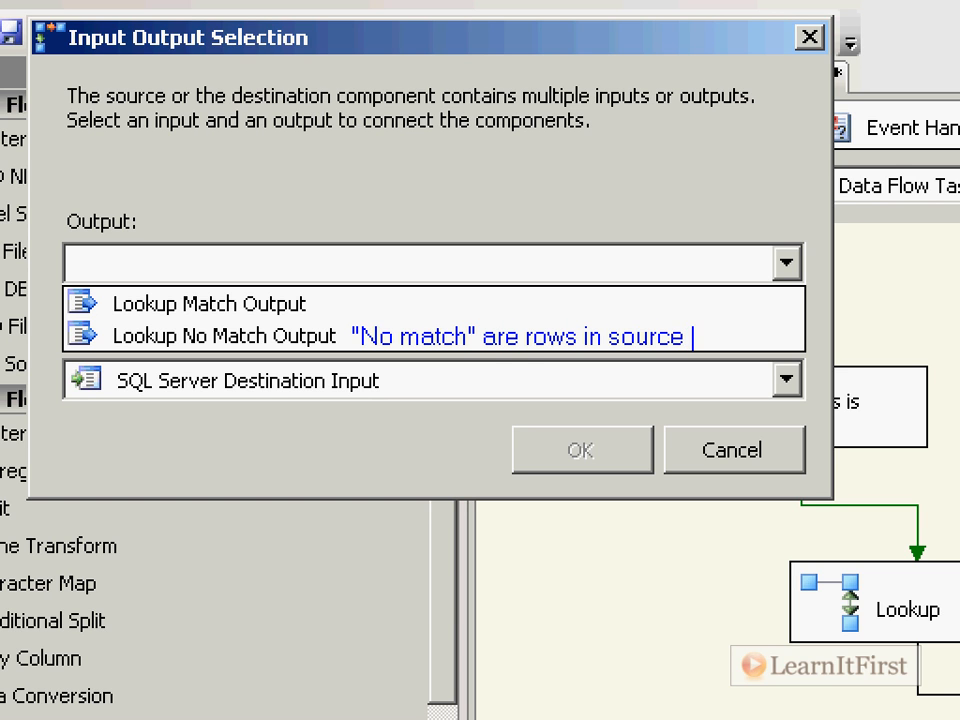
{"action": "type", "text": "w/ no match"}
{"action": "key", "text": "Return"}
{"action": "type", "text": "in lookup"}
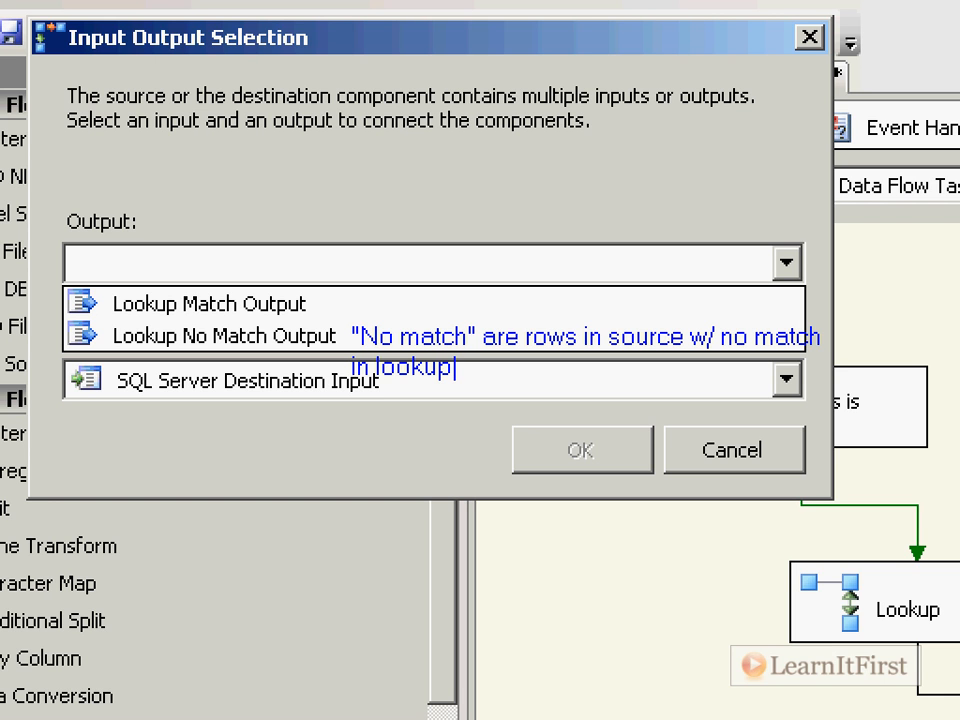
{"action": "key", "text": "Escape"}
{"action": "key", "text": "Escape"}
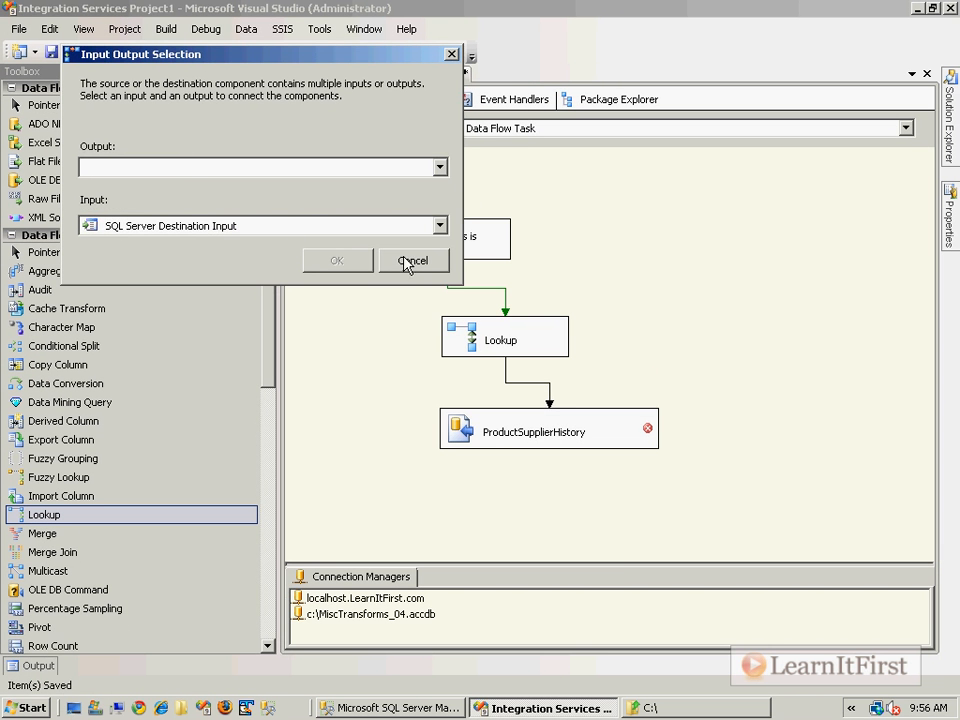
Cancel the pending connection and reopen the Lookup's general settings for review
{"action": "left_click", "coordinate": [435, 261]}
{"action": "left_click", "coordinate": [493, 339]}
{"action": "right_click", "coordinate": [460, 340]}
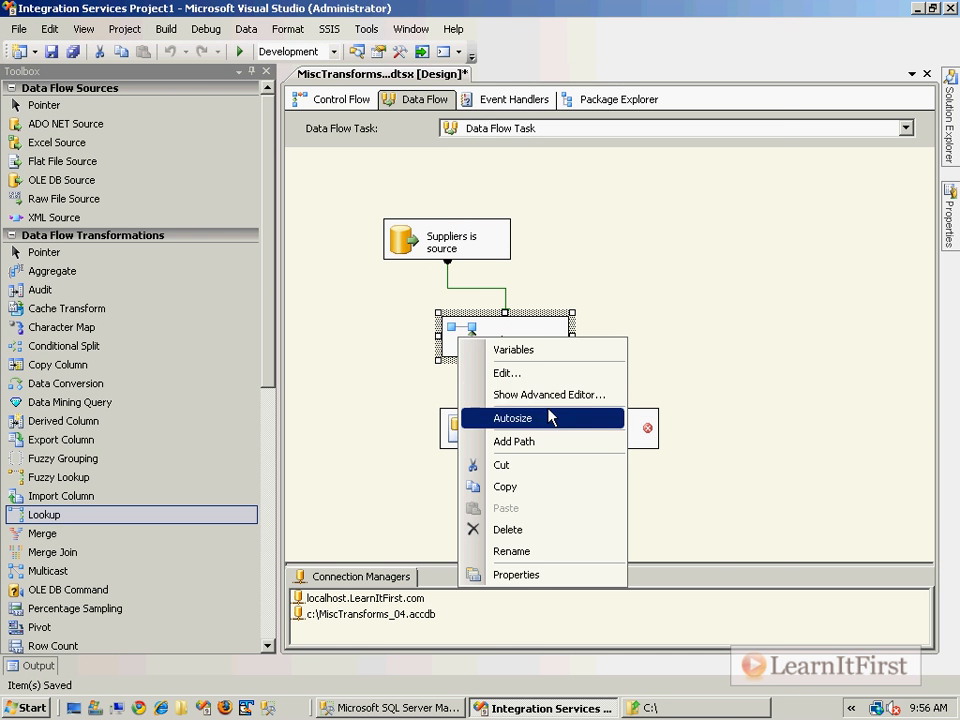
{"action": "left_click", "coordinate": [507, 372]}
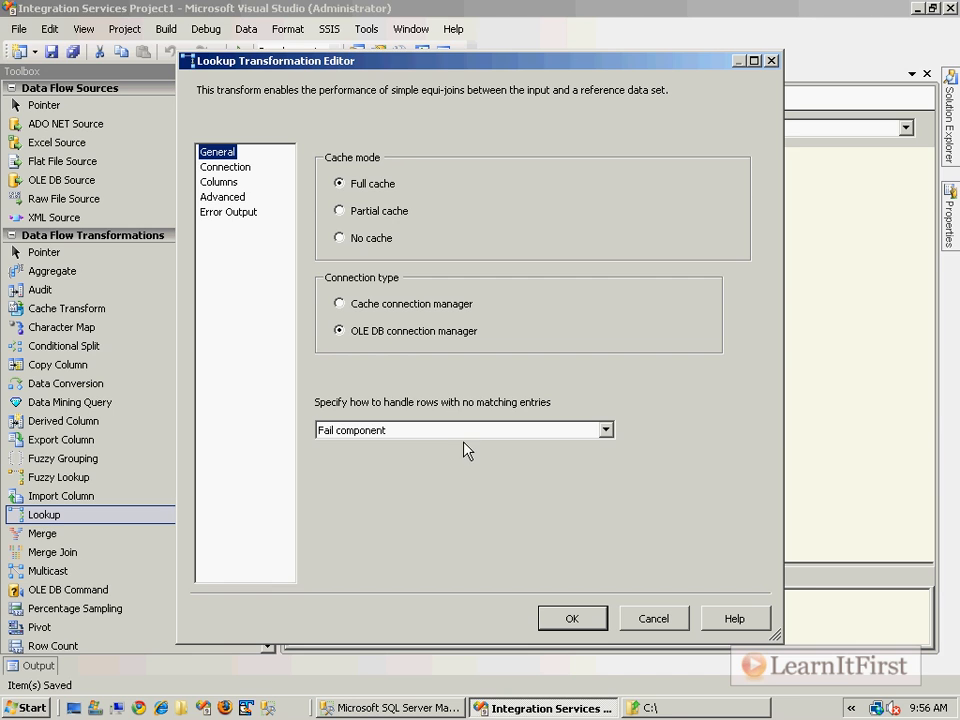
Annotate the no-match setting with a box and "How do you deal with rows in the source that have no match in the lookup table?"
{"action": "key", "text": "ctrl+1"}
{"action": "left_click", "coordinate": [498, 350]}
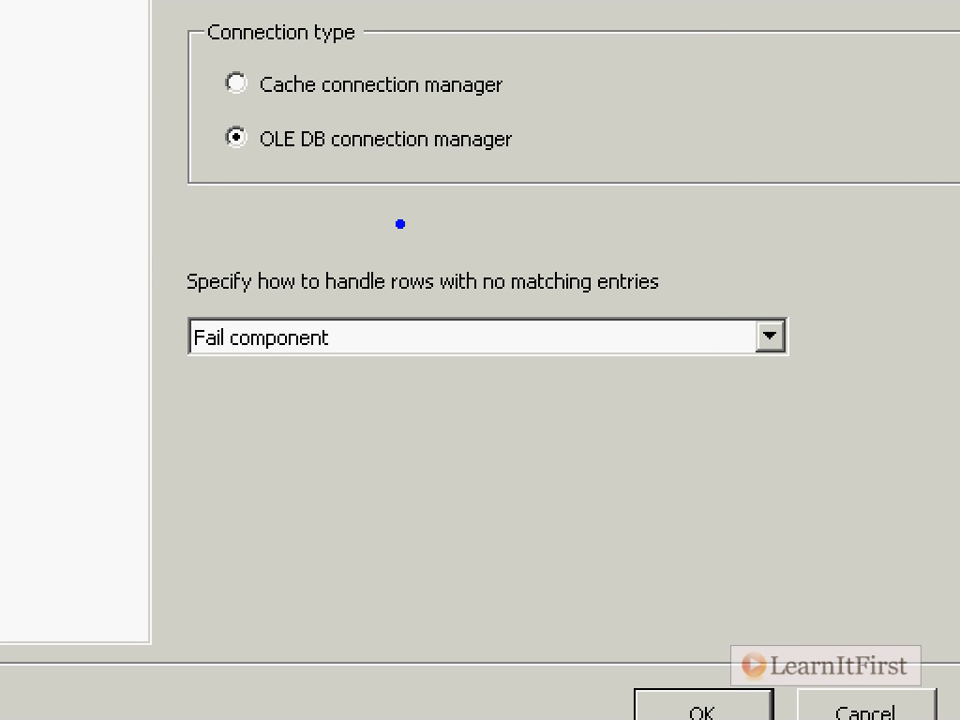
{"action": "left_click_drag", "start_coordinate": [146, 232], "coordinate": [885, 403]}
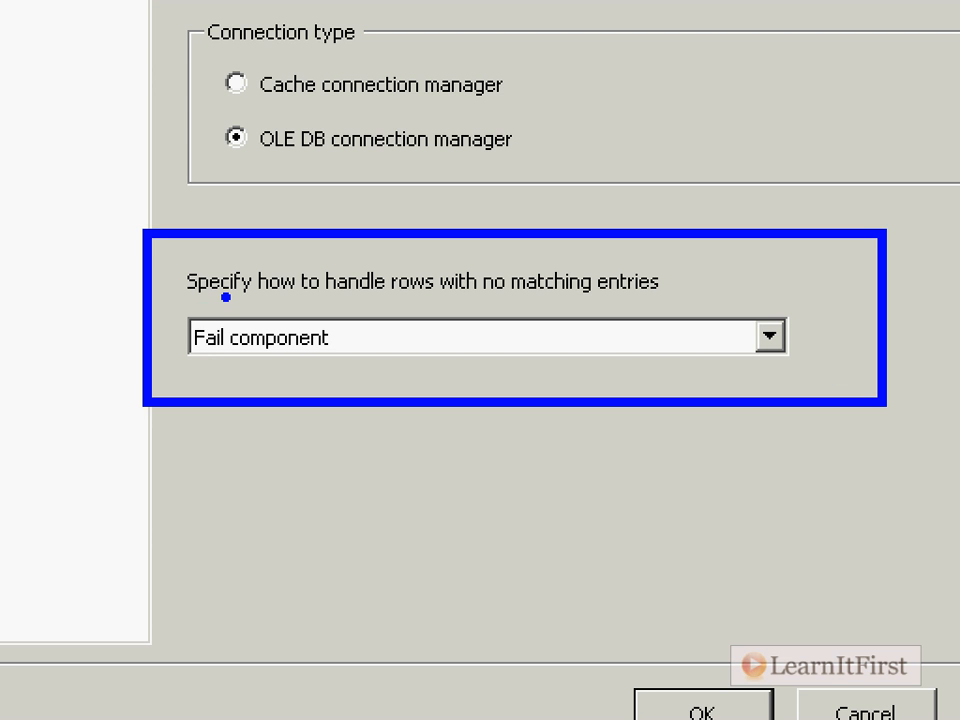
{"action": "key", "text": "t"}
{"action": "type", "text": "\"How do you "}
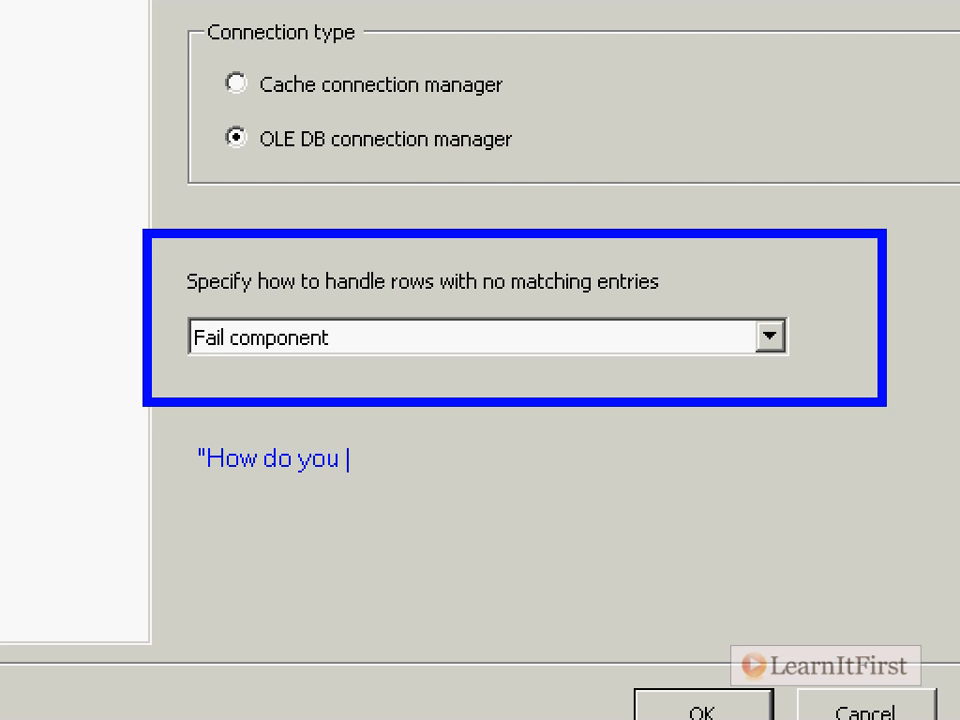
{"action": "type", "text": "deal with rows in"}
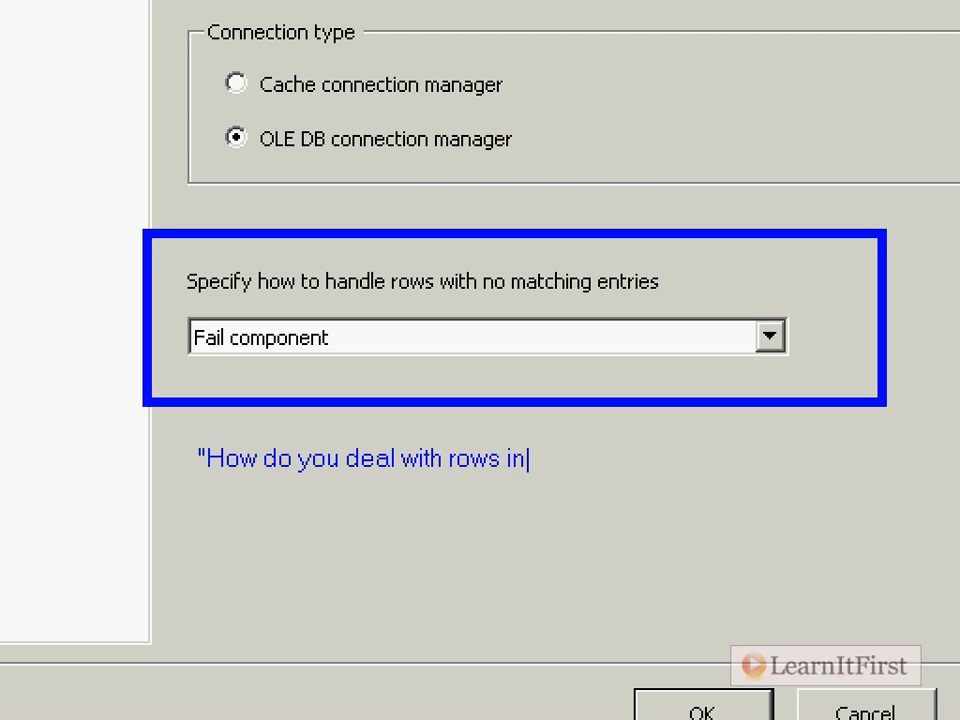
{"action": "type", "text": " the source that have"}
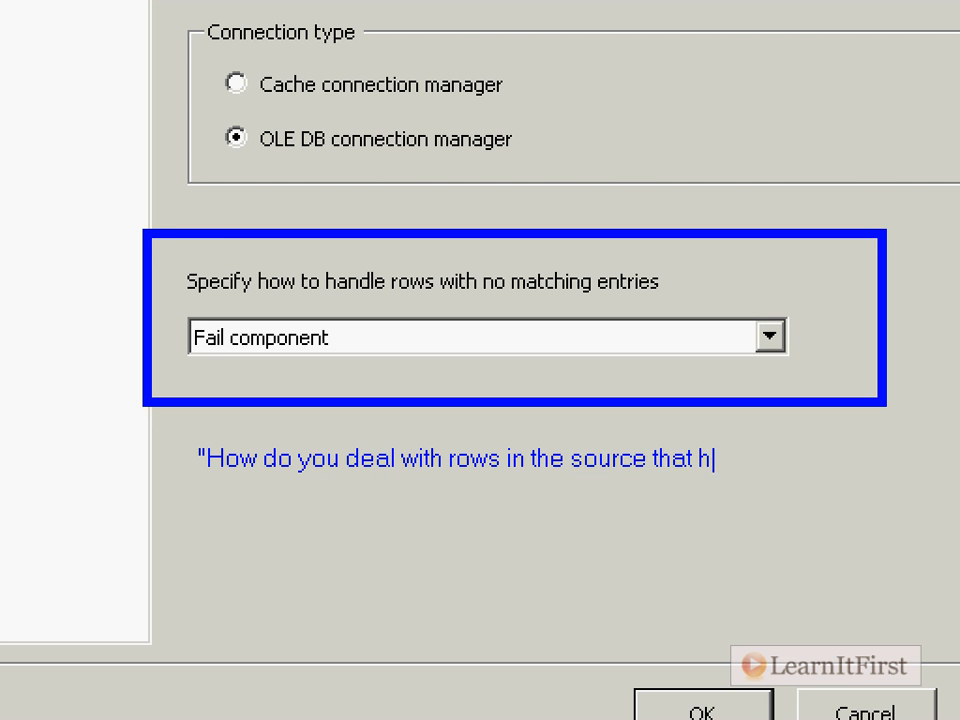
{"action": "key", "text": "Return"}
{"action": "type", "text": "no match in t"}
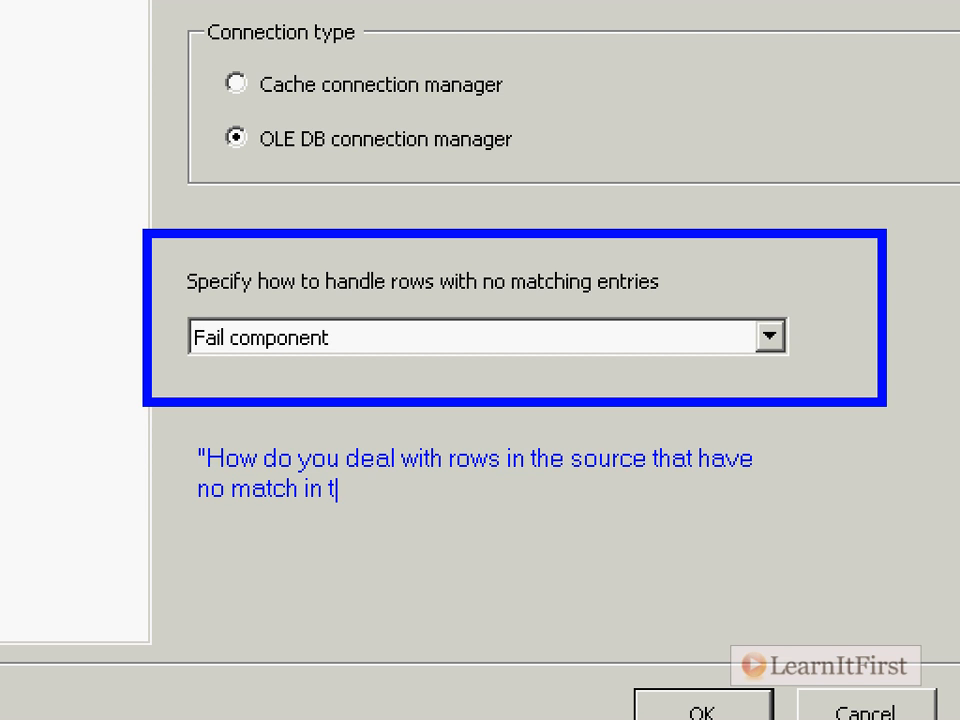
{"action": "type", "text": "he lookup table?\""}
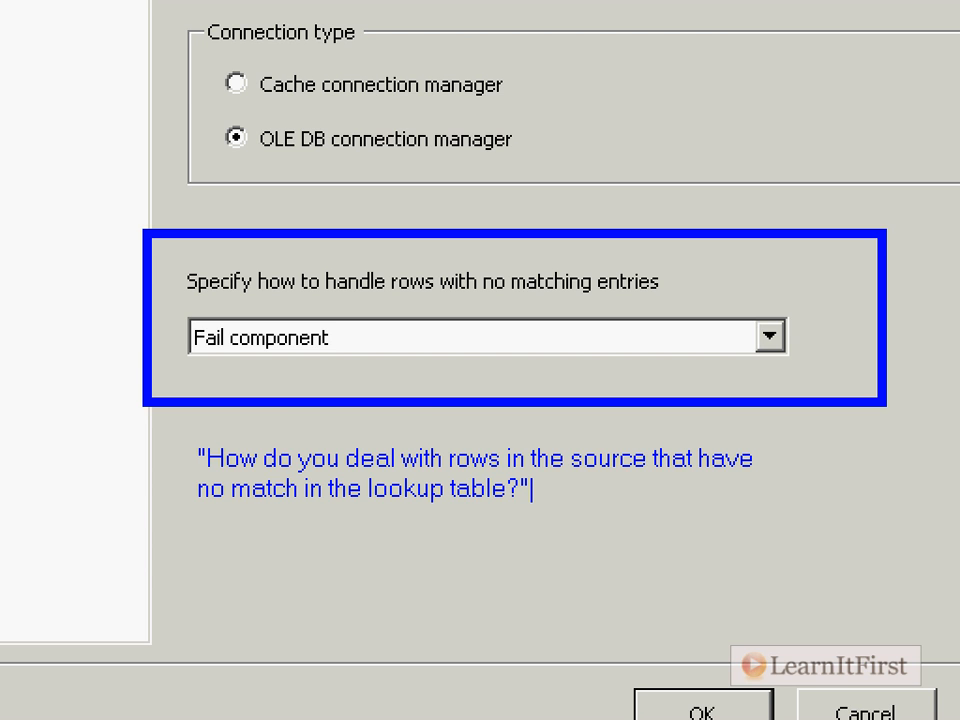
{"action": "key", "text": "Escape"}
{"action": "mouse_move", "coordinate": [200, 362]}
{"action": "left_mouse_down"}
{"action": "mouse_move", "coordinate": [200, 384]}
{"action": "mouse_move", "coordinate": [380, 411]}
{"action": "mouse_move", "coordinate": [272, 364]}
{"action": "mouse_move", "coordinate": [288, 376]}
{"action": "left_mouse_up"}
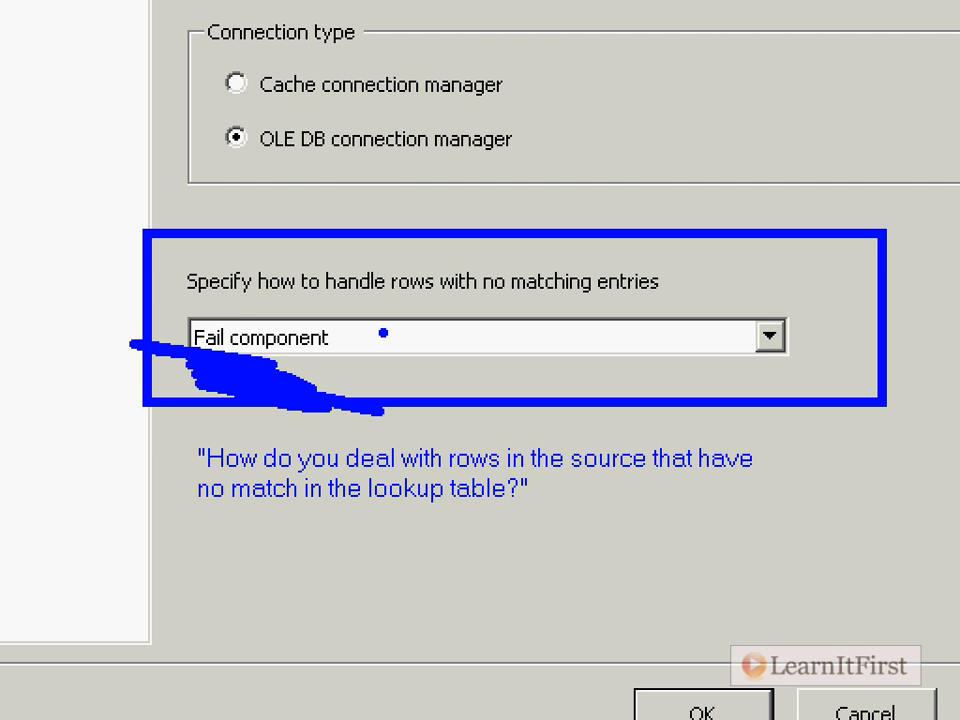
{"action": "key", "text": "Escape"}
Accept the Lookup settings, connect its Lookup Match Output to ProductSupplierHistory's SQL Server Destination Input, and shift the destination slightly left on the canvas
{"action": "left_click", "coordinate": [566, 617]}
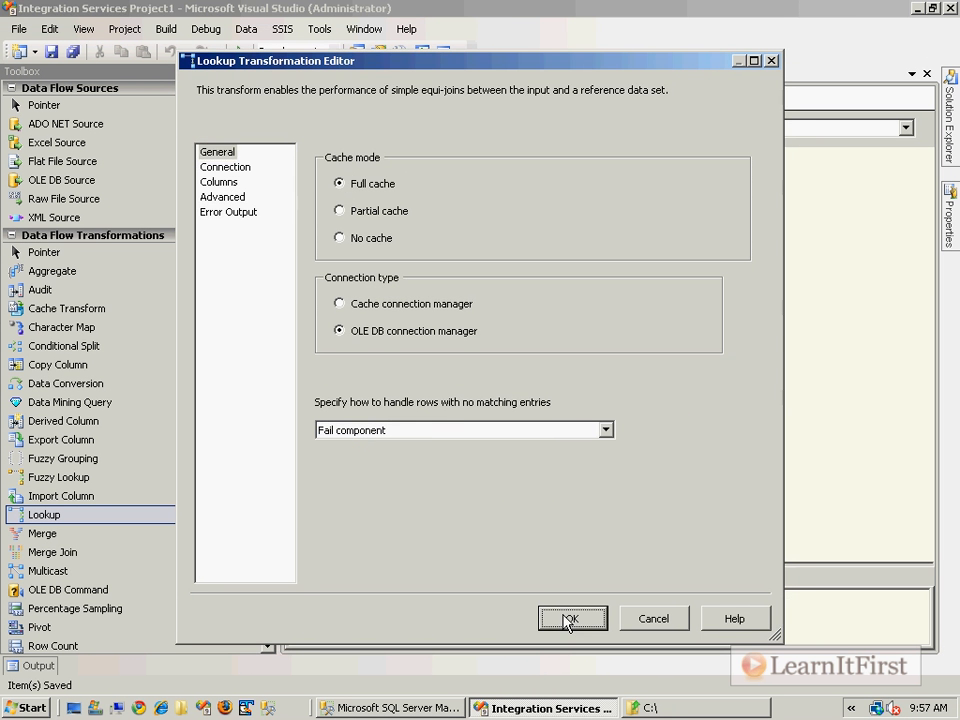
{"action": "left_click_drag", "start_coordinate": [505, 378], "coordinate": [492, 430]}
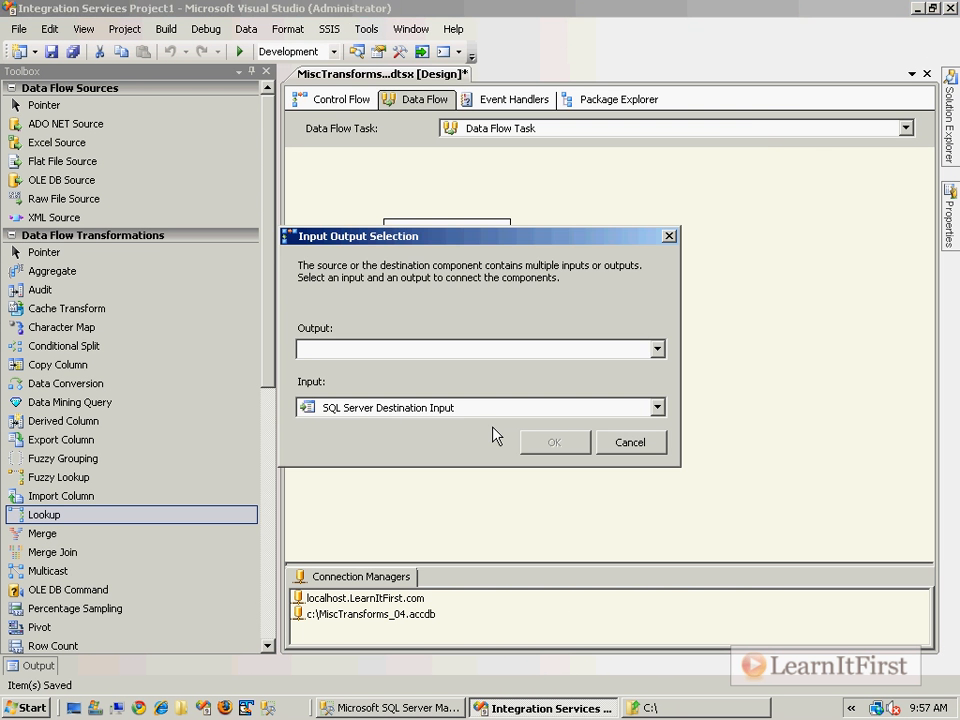
{"action": "left_click", "coordinate": [419, 356]}
{"action": "left_click", "coordinate": [446, 370]}
{"action": "left_click", "coordinate": [554, 442]}
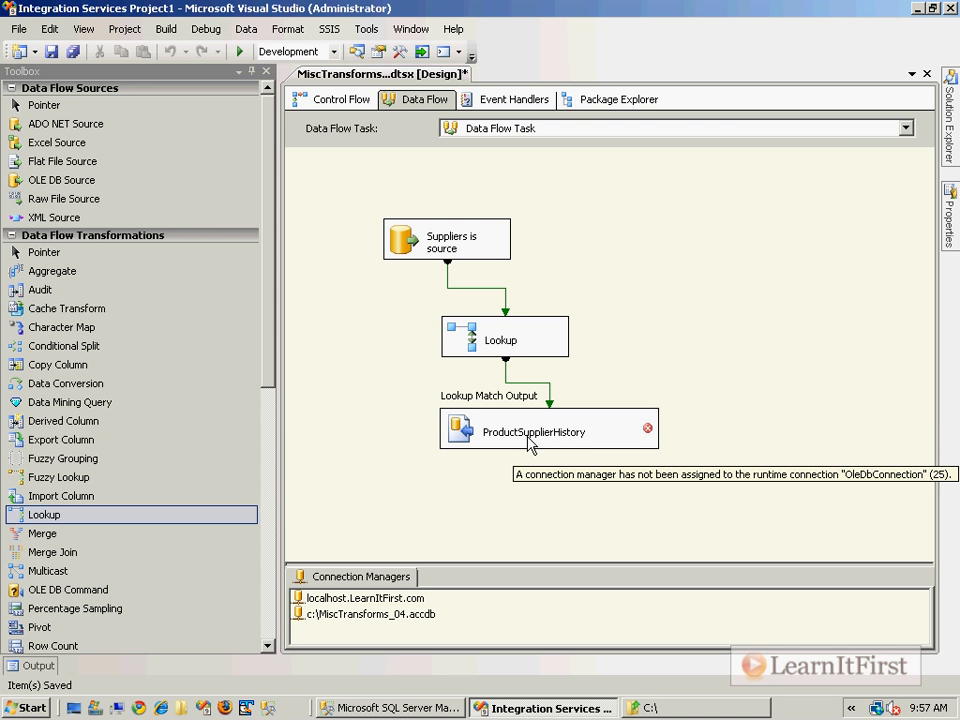
{"action": "left_click_drag", "start_coordinate": [523, 446], "coordinate": [437, 451]}
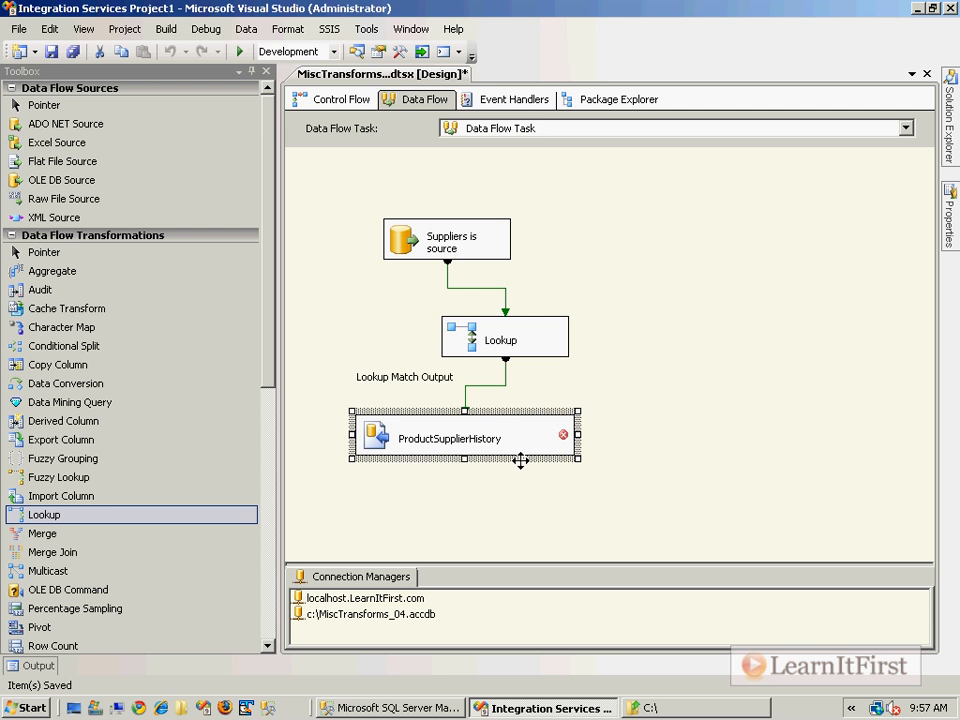
Configure the ProductSupplierHistory destination with connection localhost.LearnItFirst.com and table [dbo].[ProductSupplierHistory], accepting the SupplierId and ProductId column mappings
{"action": "double_click", "coordinate": [443, 436]}
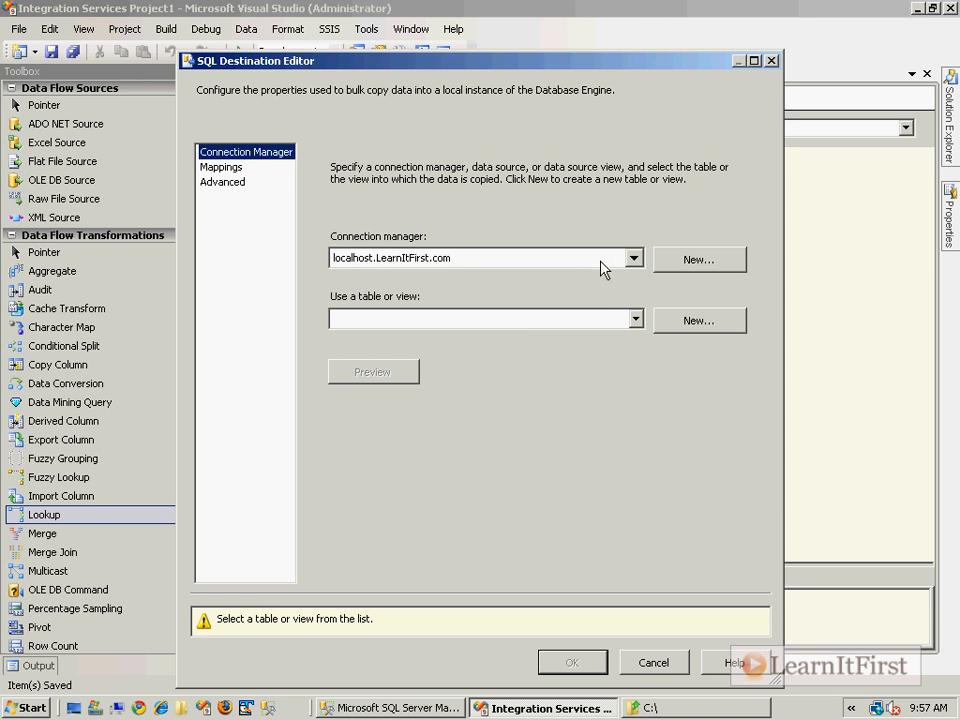
{"action": "left_click", "coordinate": [634, 258]}
{"action": "left_click", "coordinate": [526, 446]}
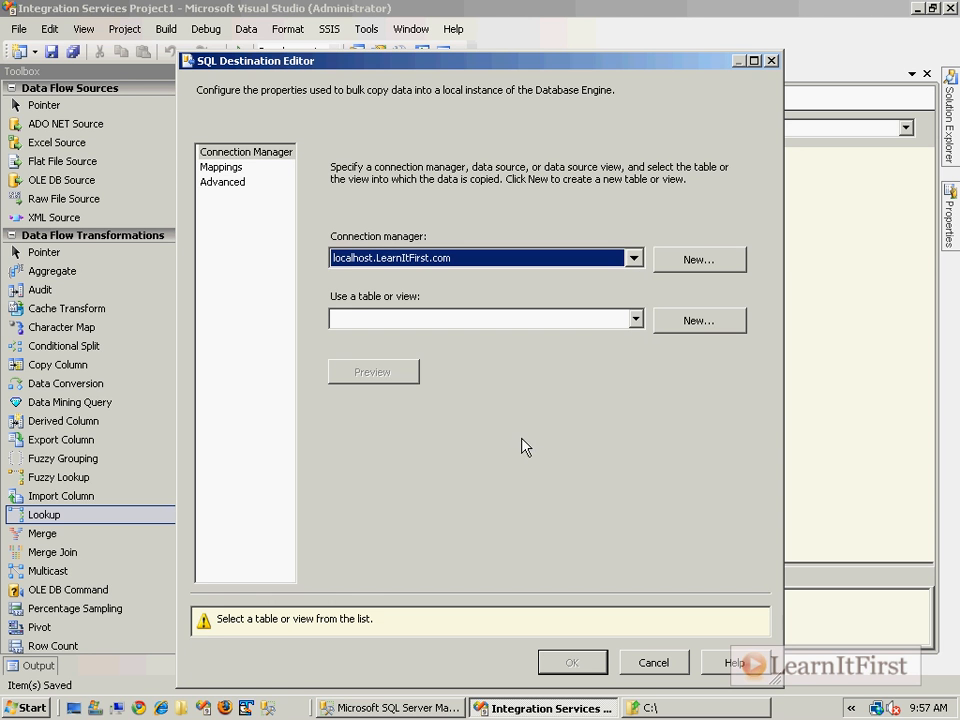
{"action": "left_click", "coordinate": [631, 320]}
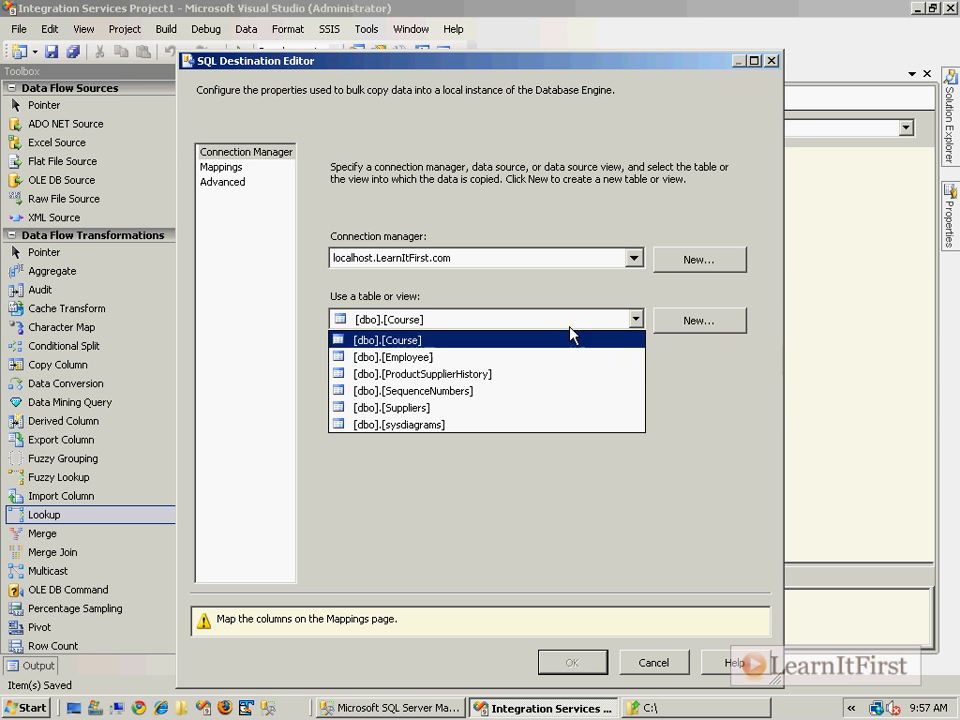
{"action": "left_click", "coordinate": [505, 376]}
{"action": "left_click", "coordinate": [222, 167]}
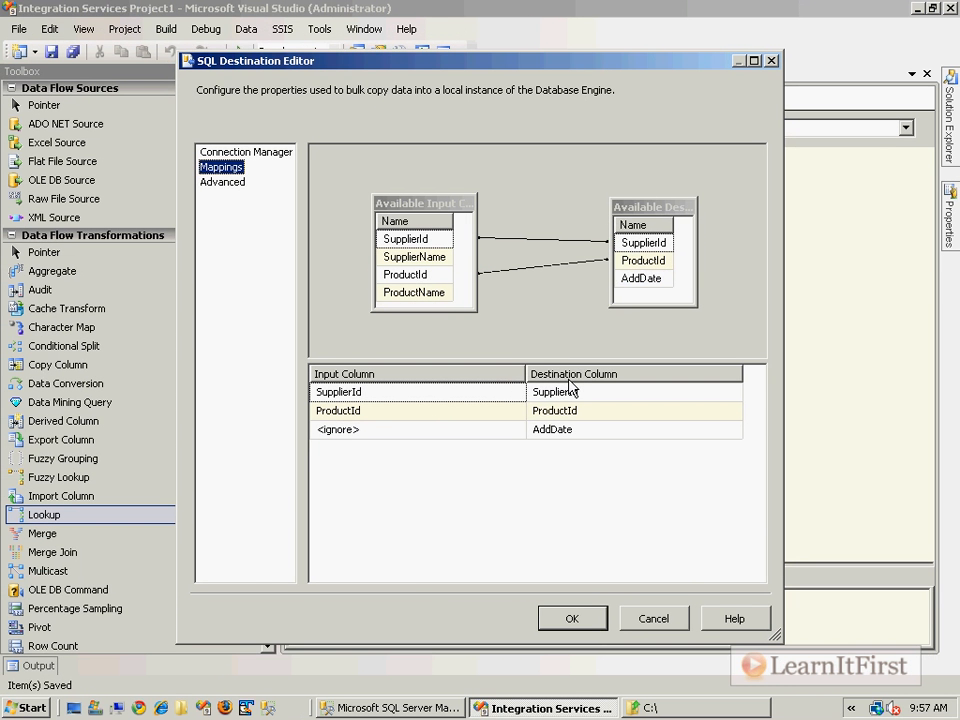
{"action": "left_click", "coordinate": [566, 619]}
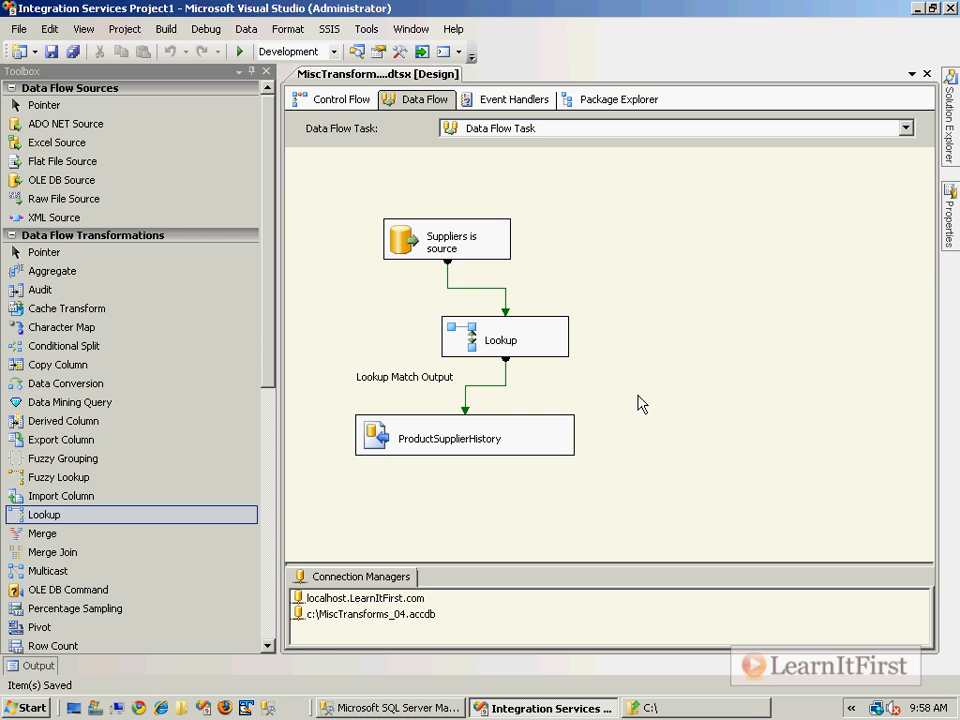
Run the package with debugging and enlarge the Output area to show its messages from the start
{"action": "key", "text": "F5"}
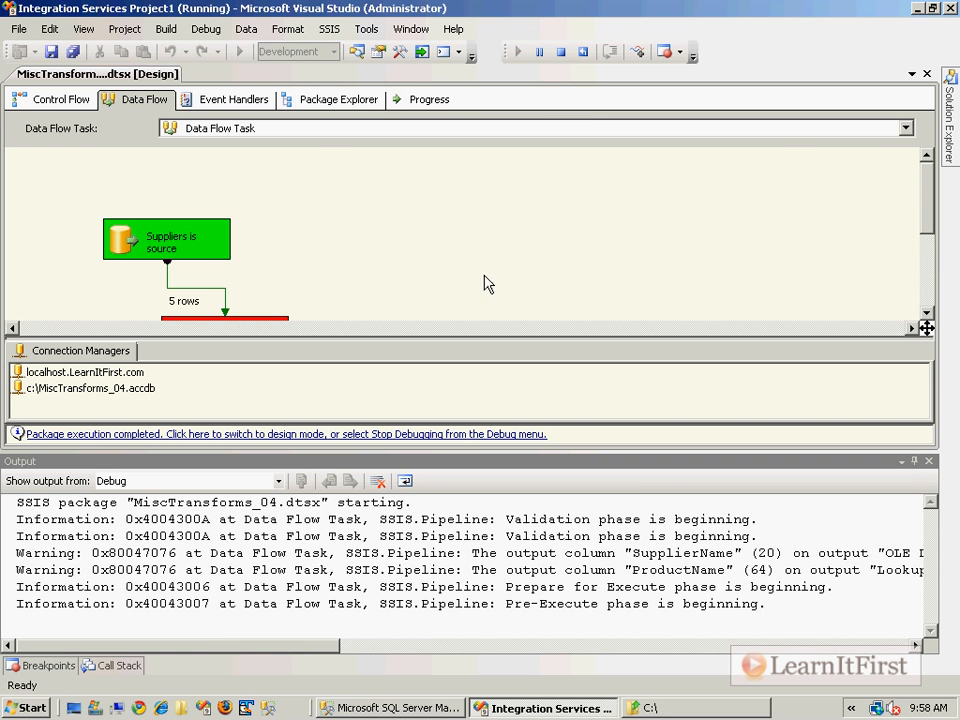
{"action": "scroll", "coordinate": [332, 268], "scroll_direction": "down", "scroll_amount": 3}
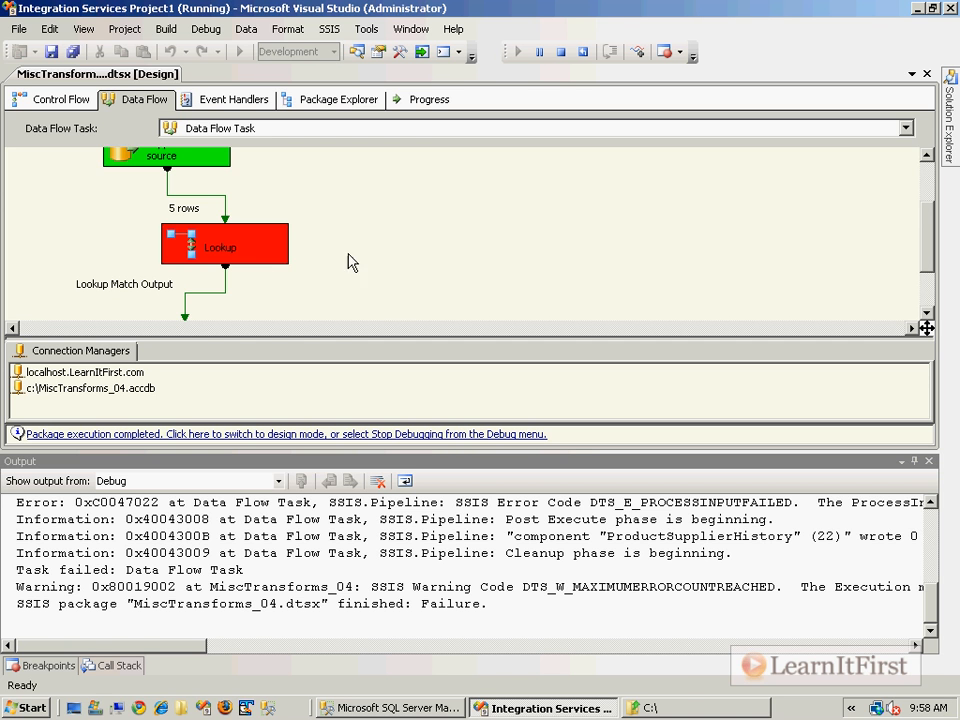
{"action": "left_click", "coordinate": [567, 535]}
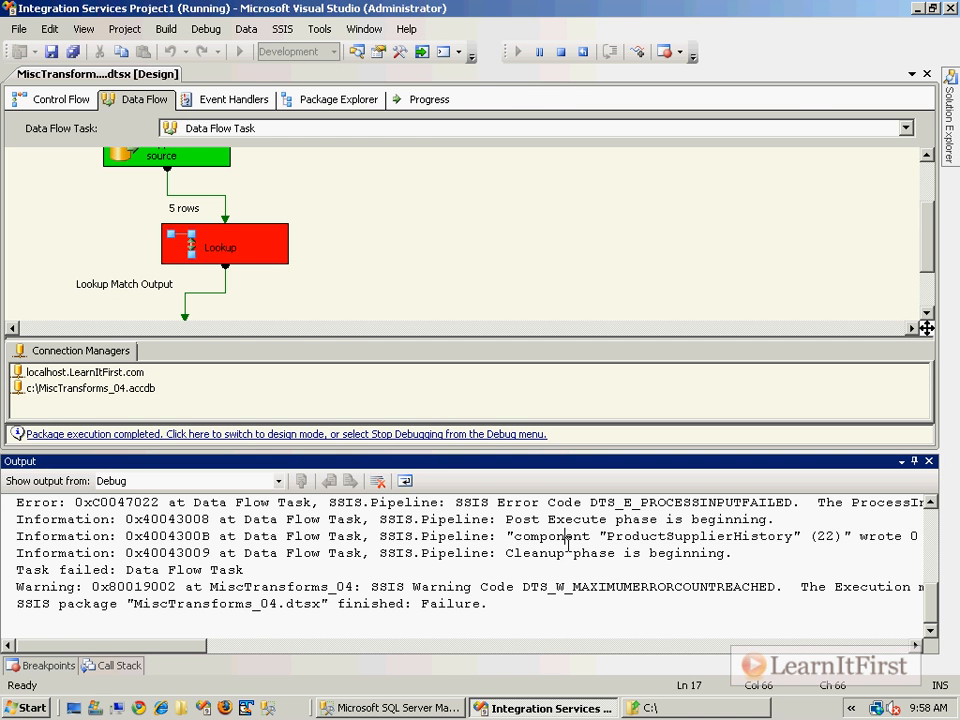
{"action": "scroll", "coordinate": [569, 545], "scroll_direction": "up", "scroll_amount": 2}
{"action": "scroll", "coordinate": [568, 545], "scroll_direction": "up", "scroll_amount": 2}
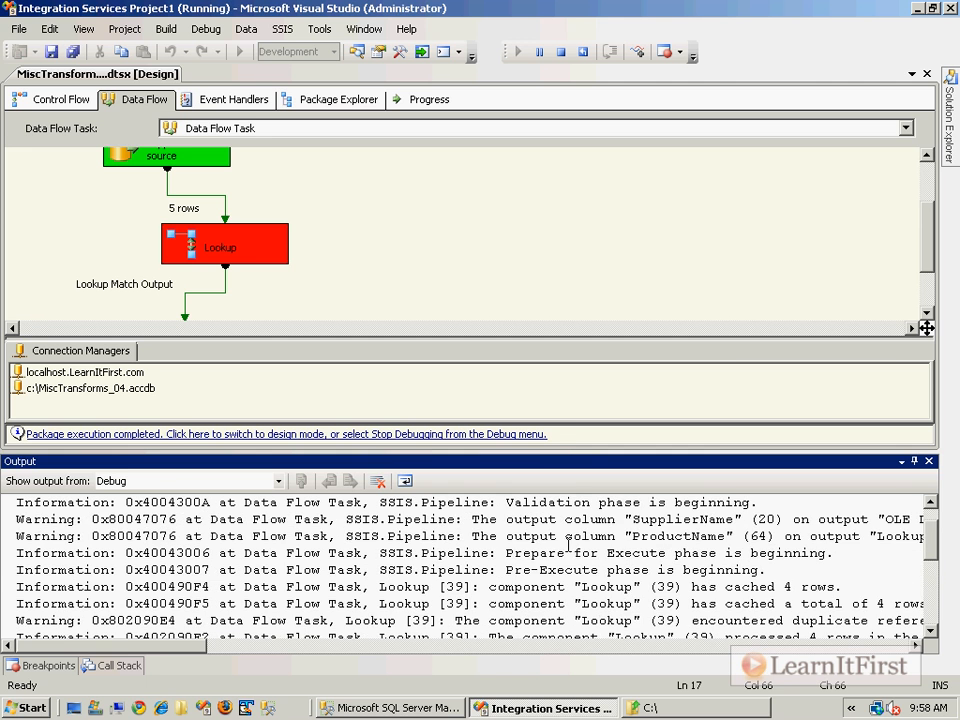
{"action": "left_click_drag", "start_coordinate": [553, 450], "coordinate": [574, 396]}
{"action": "scroll", "coordinate": [412, 405], "scroll_direction": "up", "scroll_amount": 1}
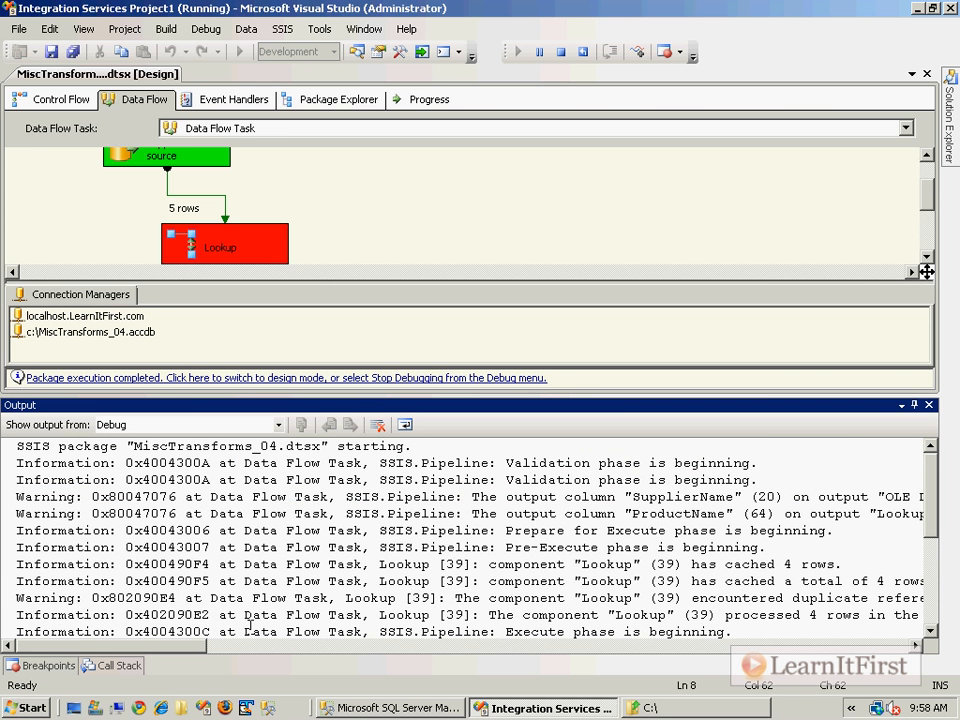
Examine the Lookup's cached-row messages and the full text of its duplicate reference key warning in the execution output
{"action": "scroll", "coordinate": [327, 600], "scroll_direction": "down", "scroll_amount": 1}
{"action": "left_click_drag", "start_coordinate": [100, 645], "coordinate": [126, 648]}
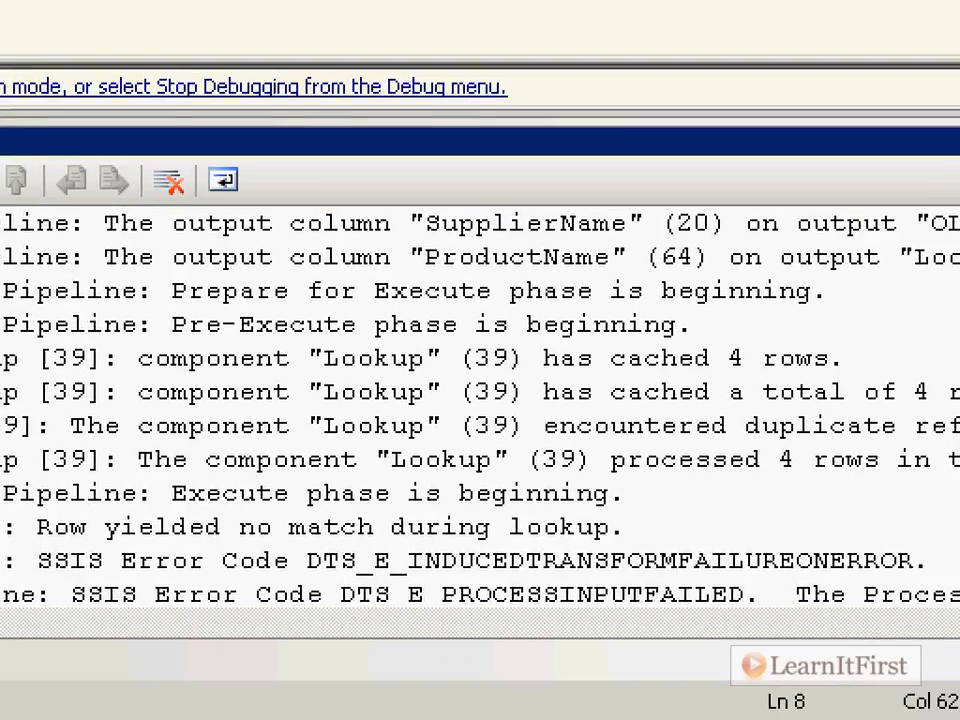
{"action": "mouse_move", "coordinate": [612, 377]}
{"action": "left_mouse_down"}
{"action": "mouse_move", "coordinate": [769, 367]}
{"action": "mouse_move", "coordinate": [831, 374]}
{"action": "left_mouse_up"}
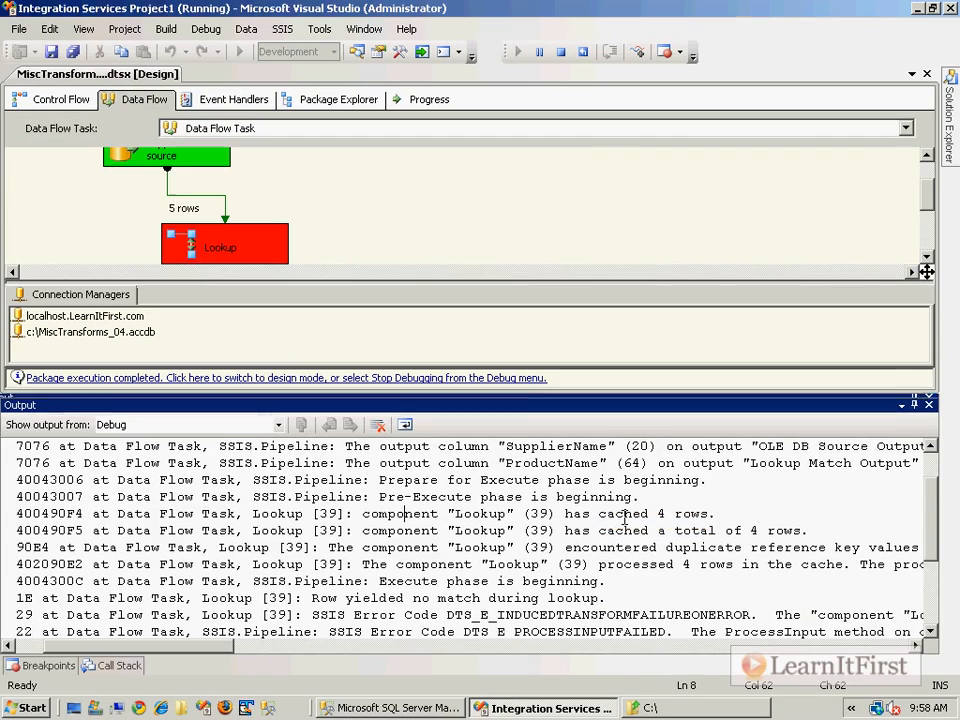
{"action": "left_click_drag", "start_coordinate": [207, 650], "coordinate": [317, 649]}
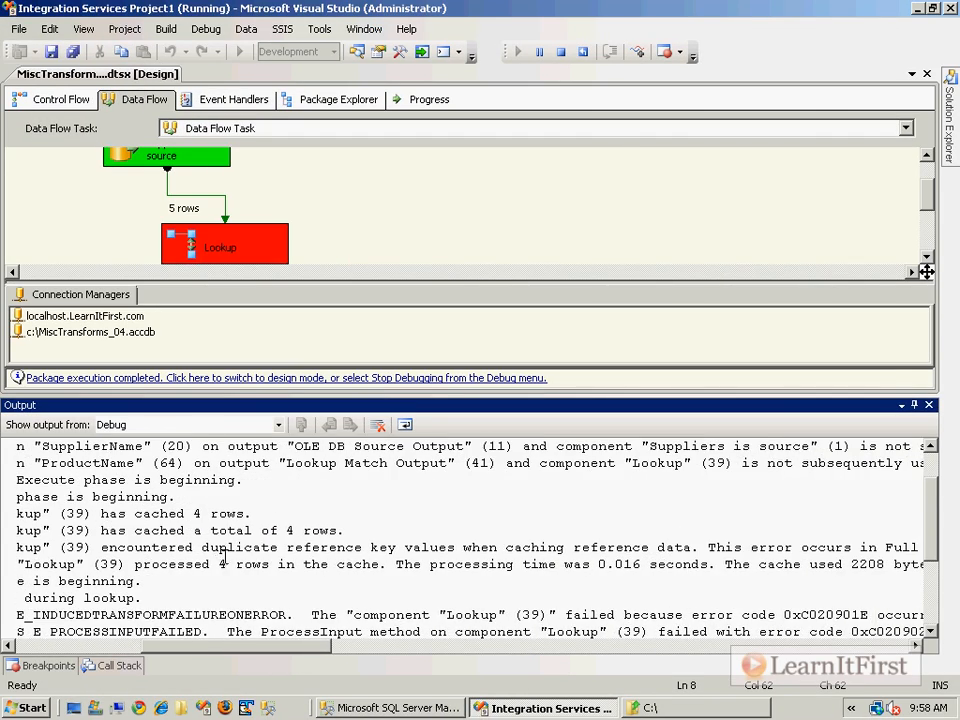
{"action": "left_click_drag", "start_coordinate": [209, 548], "coordinate": [457, 544]}
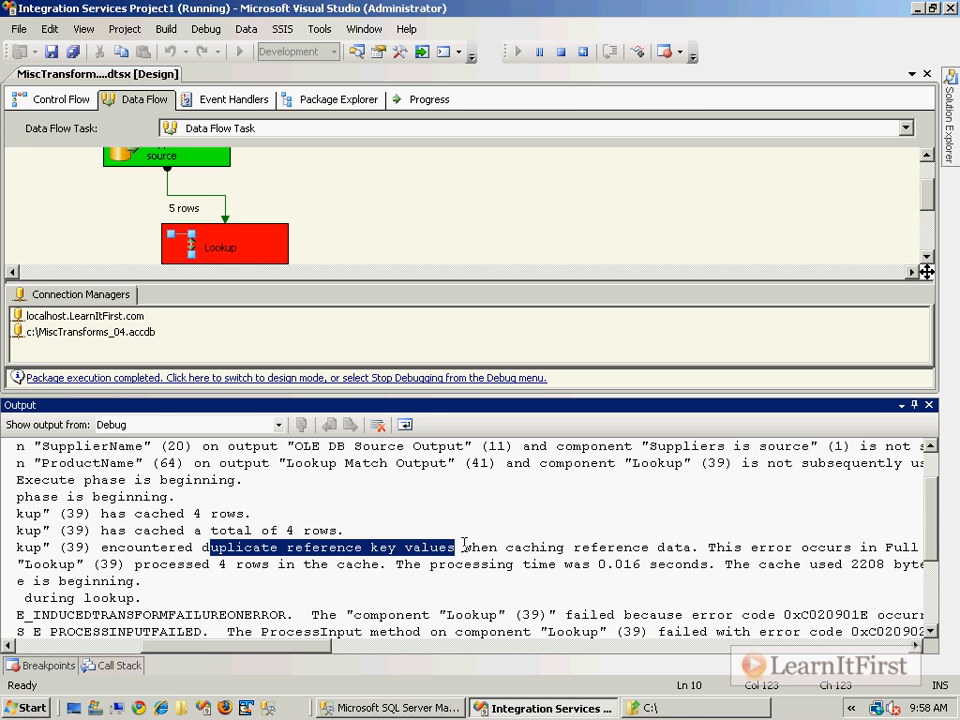
{"action": "left_click_drag", "start_coordinate": [324, 643], "coordinate": [470, 648]}
{"action": "left_click_drag", "start_coordinate": [345, 548], "coordinate": [665, 545]}
{"action": "left_click_drag", "start_coordinate": [433, 647], "coordinate": [493, 646]}
{"action": "left_click_drag", "start_coordinate": [634, 547], "coordinate": [802, 545]}
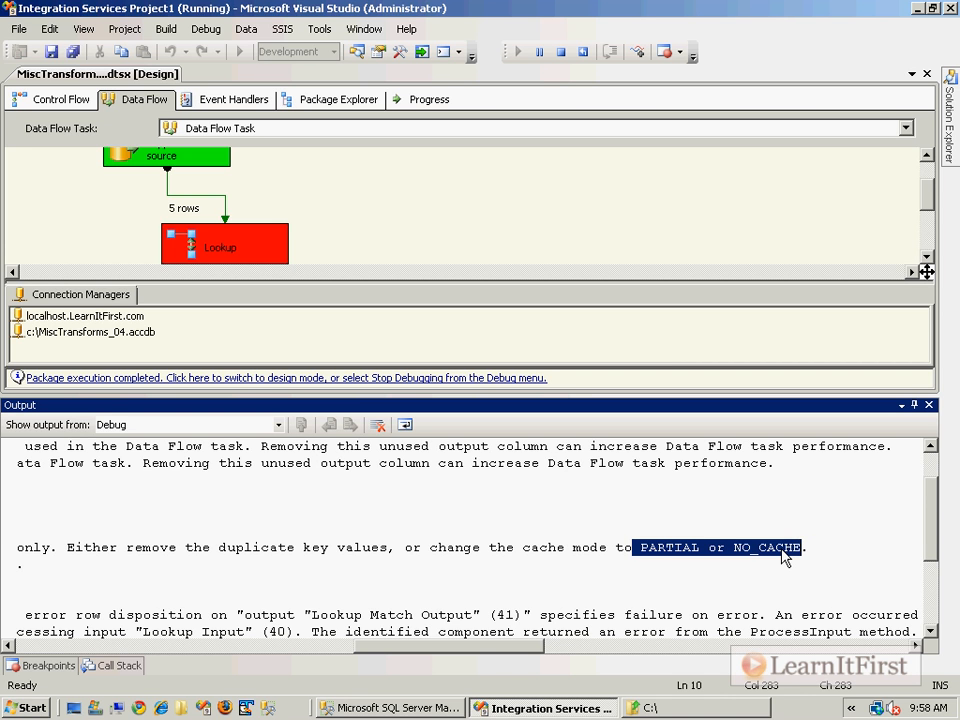
Compare the Lookup's warning line with its no-match error and read the remaining error messages in the execution output
{"action": "left_click", "coordinate": [443, 595]}
{"action": "left_click_drag", "start_coordinate": [343, 651], "coordinate": [234, 650]}
{"action": "left_click_drag", "start_coordinate": [186, 646], "coordinate": [118, 647]}
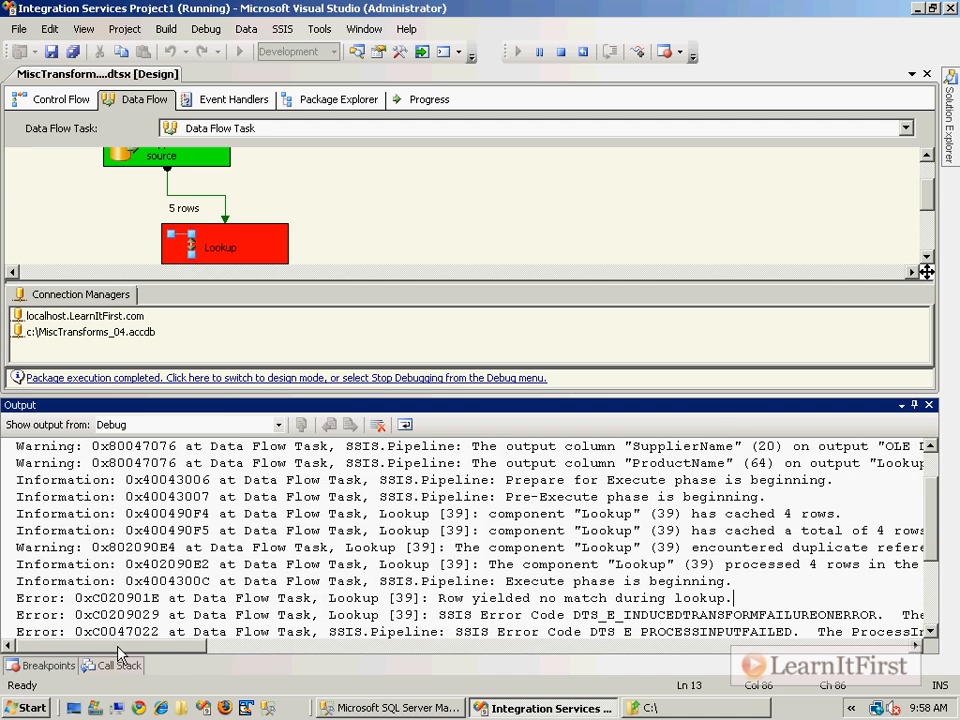
{"action": "left_click_drag", "start_coordinate": [92, 547], "coordinate": [16, 547]}
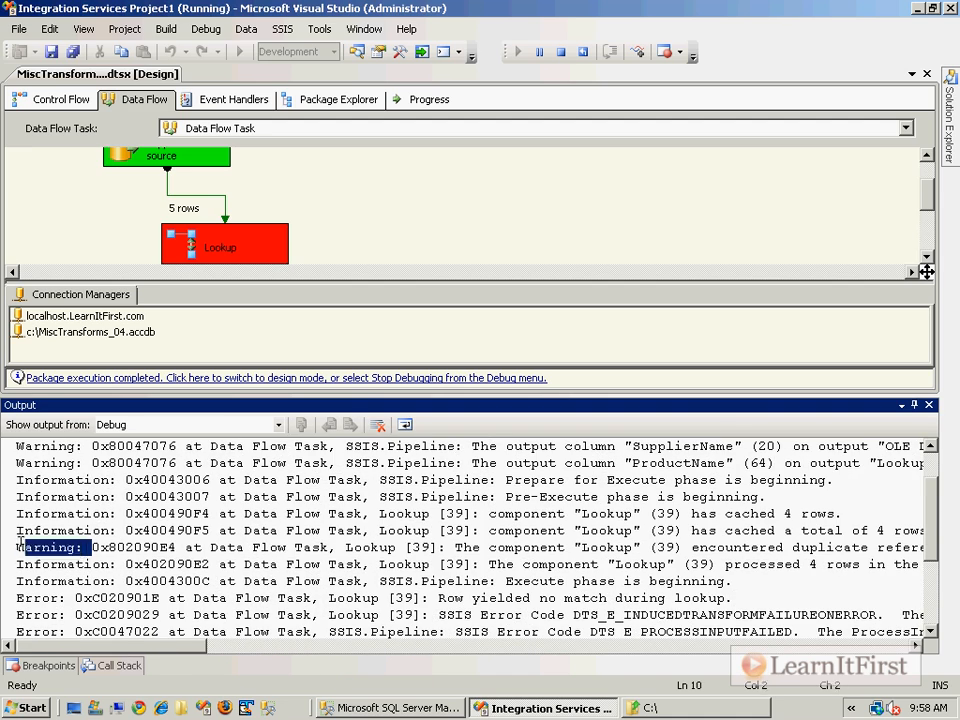
{"action": "scroll", "coordinate": [392, 577], "scroll_direction": "down", "scroll_amount": 2}
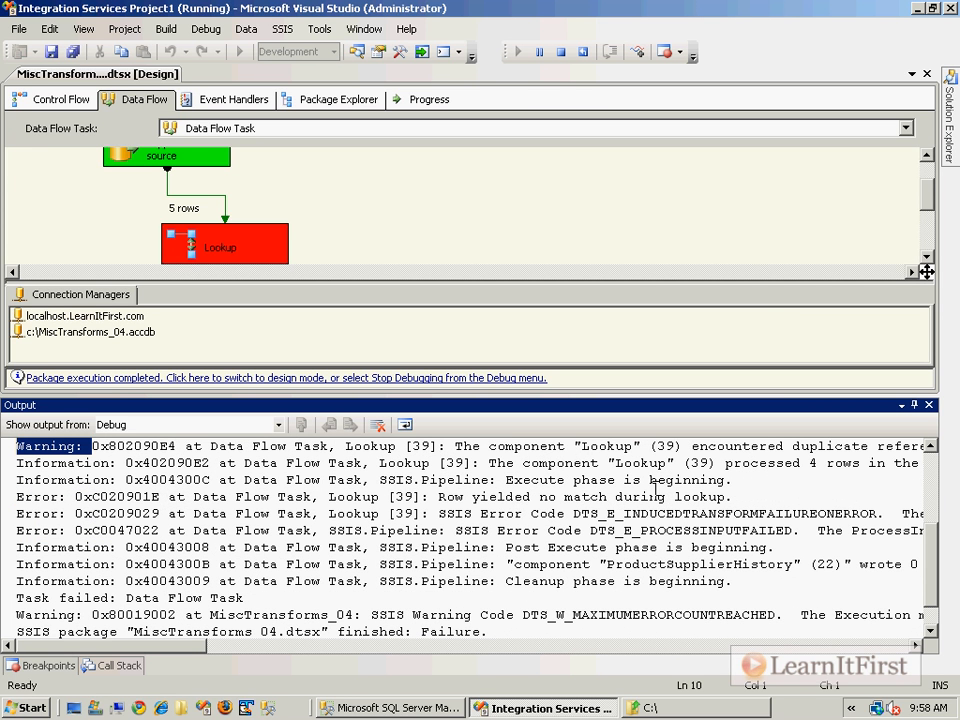
{"action": "left_click_drag", "start_coordinate": [732, 497], "coordinate": [6, 497]}
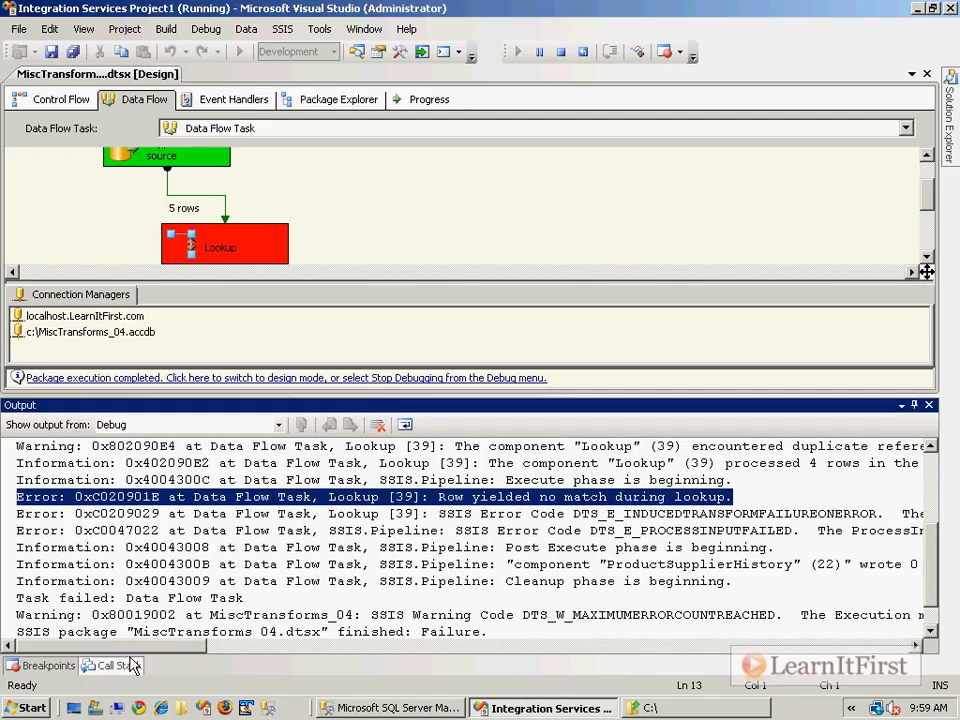
{"action": "left_click_drag", "start_coordinate": [132, 648], "coordinate": [177, 648]}
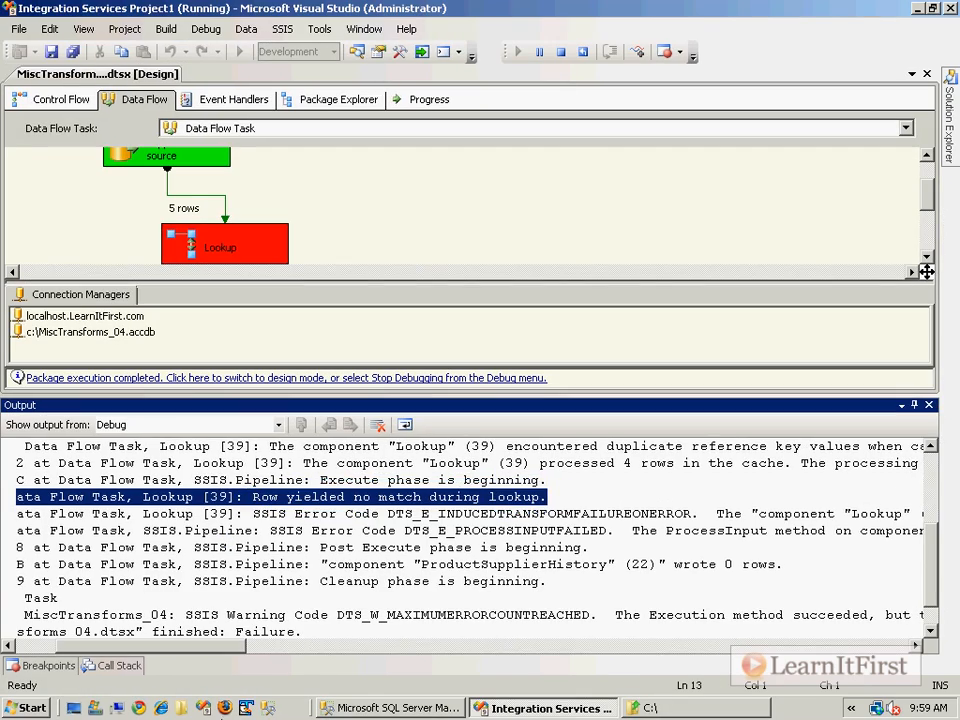
{"action": "left_click_drag", "start_coordinate": [196, 648], "coordinate": [671, 664]}
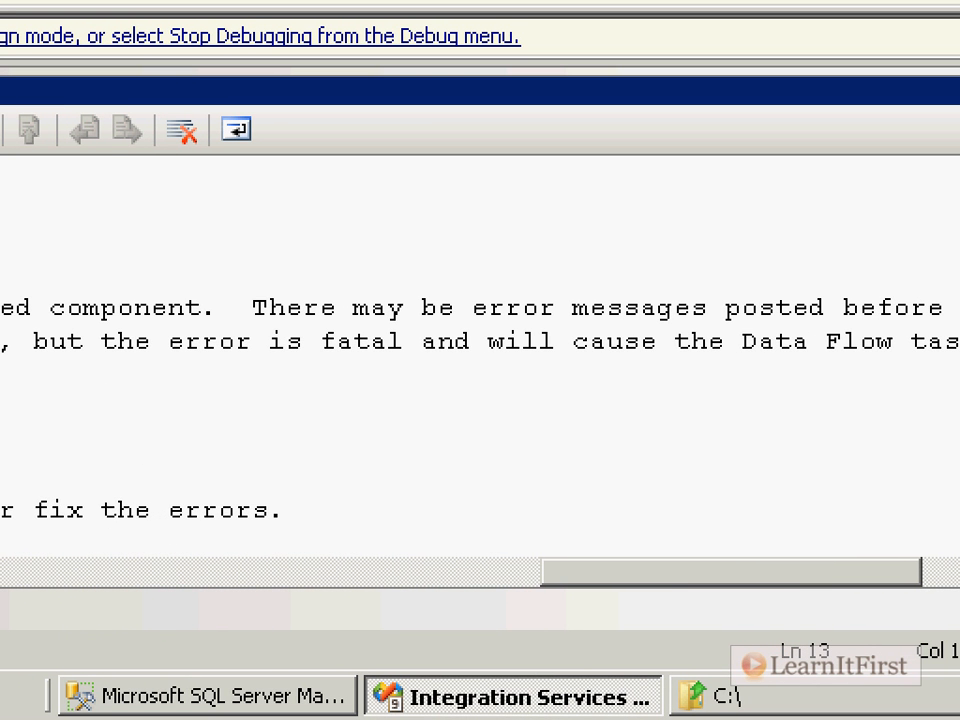
Switch to SQL Server Management Studio and run SELECT * FROM ProductSupplierHistory to check the destination table's rows
{"action": "left_click_drag", "start_coordinate": [114, 365], "coordinate": [951, 366]}
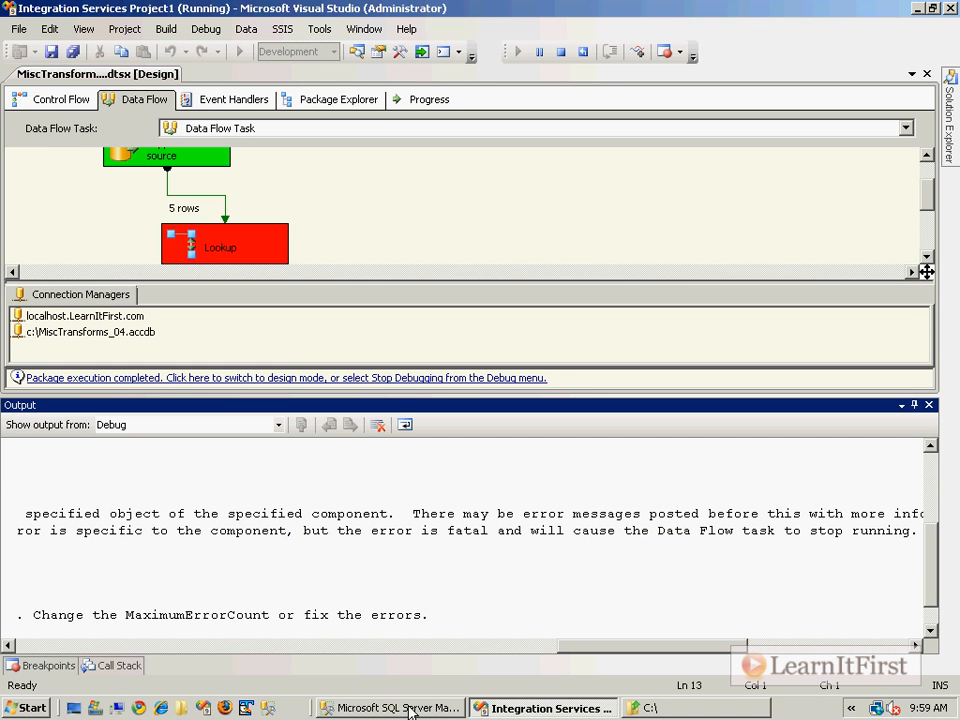
{"action": "left_click", "coordinate": [227, 695]}
{"action": "key", "text": "shift+Up"}
{"action": "key", "text": "F5"}
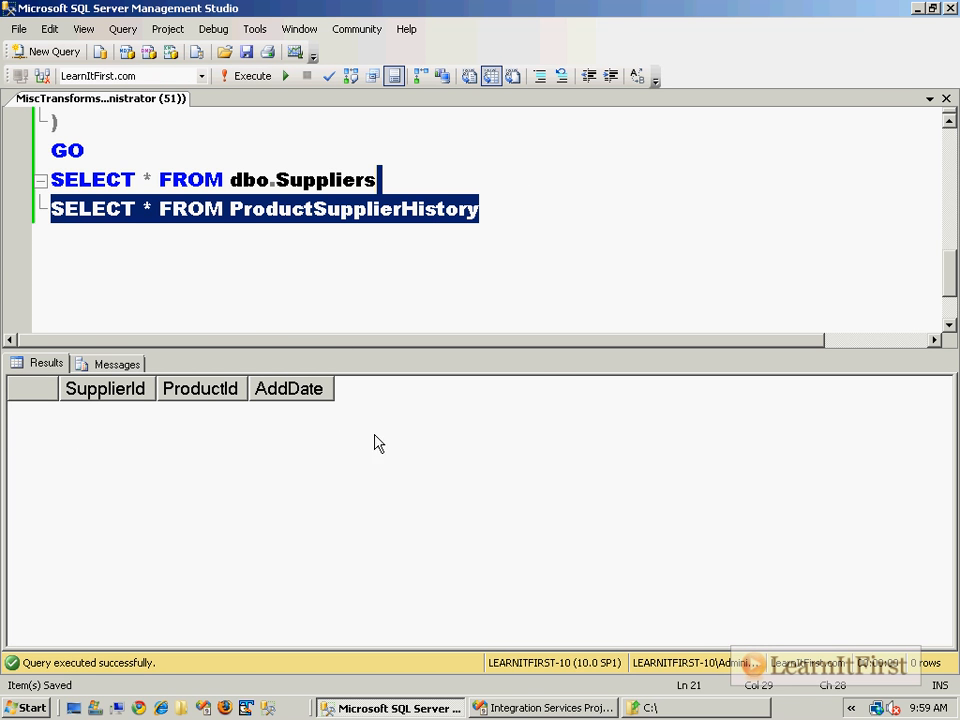
Return to the package in Visual Studio, switch it to design mode and open the Lookup transformation's editor
{"action": "left_click", "coordinate": [511, 709]}
{"action": "left_click", "coordinate": [294, 378]}
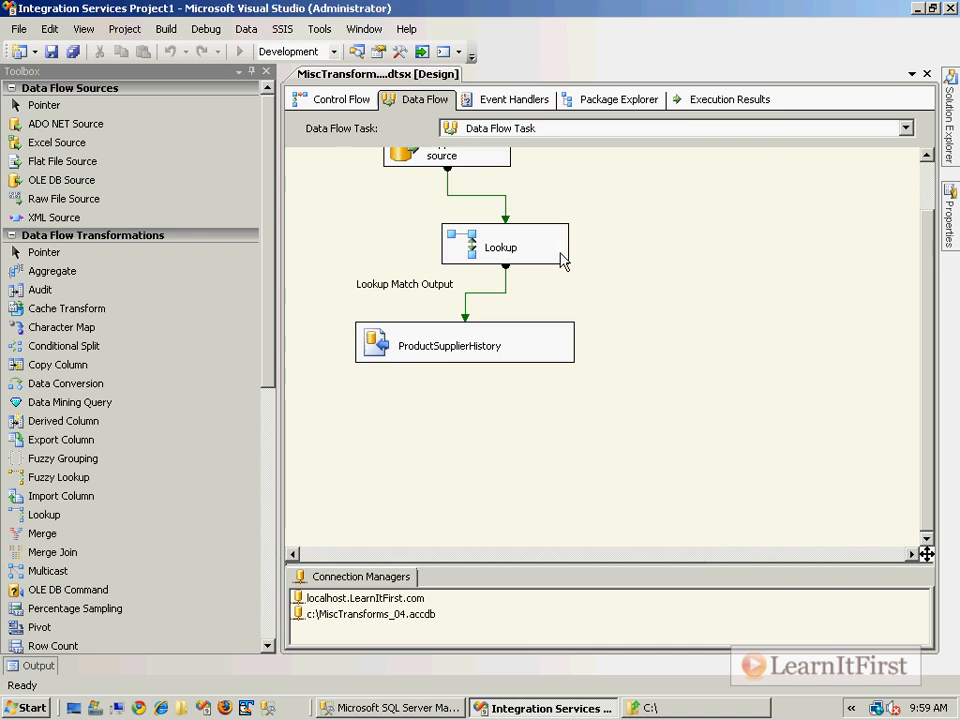
{"action": "left_click", "coordinate": [559, 254]}
{"action": "left_click", "coordinate": [606, 254]}
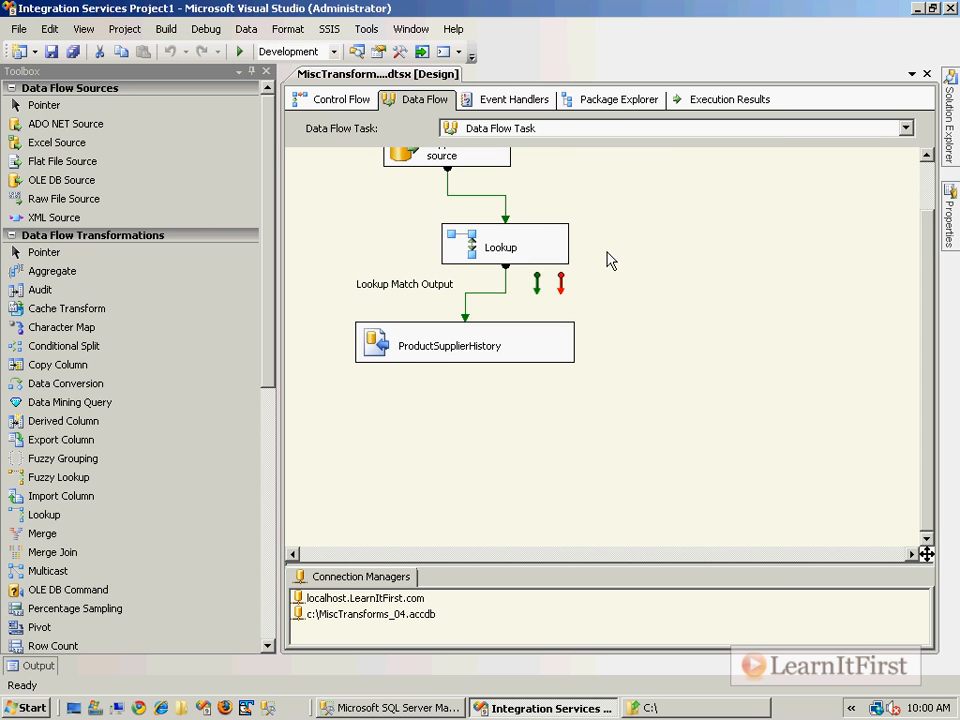
{"action": "scroll", "coordinate": [600, 256], "scroll_direction": "up", "scroll_amount": 1}
{"action": "right_click", "coordinate": [512, 297]}
{"action": "left_click", "coordinate": [553, 326]}
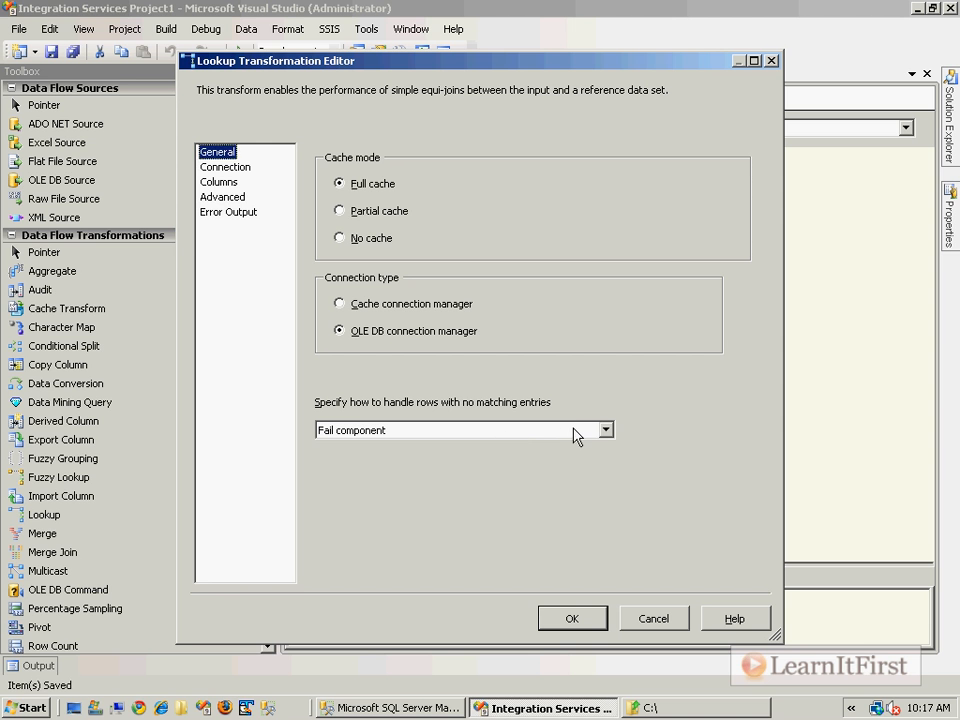
Show the no-match handling options and annotate Ignore failure with "Copy source rows to output with NULL for lookup columns"
{"action": "left_click", "coordinate": [574, 432]}
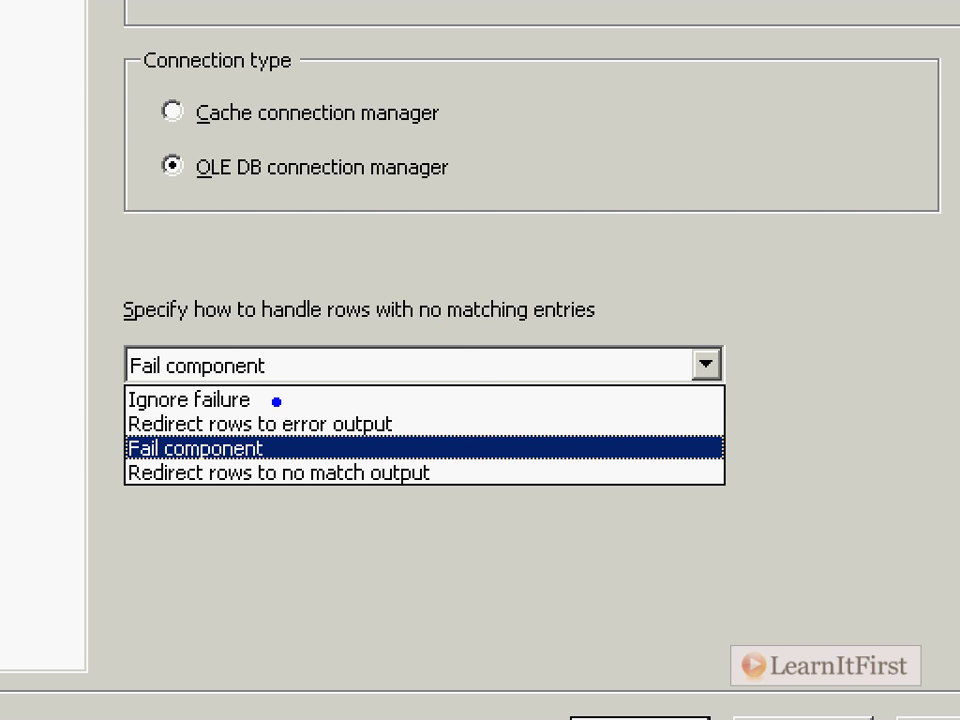
{"action": "mouse_move", "coordinate": [292, 396]}
{"action": "left_mouse_down"}
{"action": "mouse_move", "coordinate": [440, 346]}
{"action": "mouse_move", "coordinate": [508, 285]}
{"action": "mouse_move", "coordinate": [585, 268]}
{"action": "left_mouse_up"}
{"action": "left_click", "coordinate": [597, 272]}
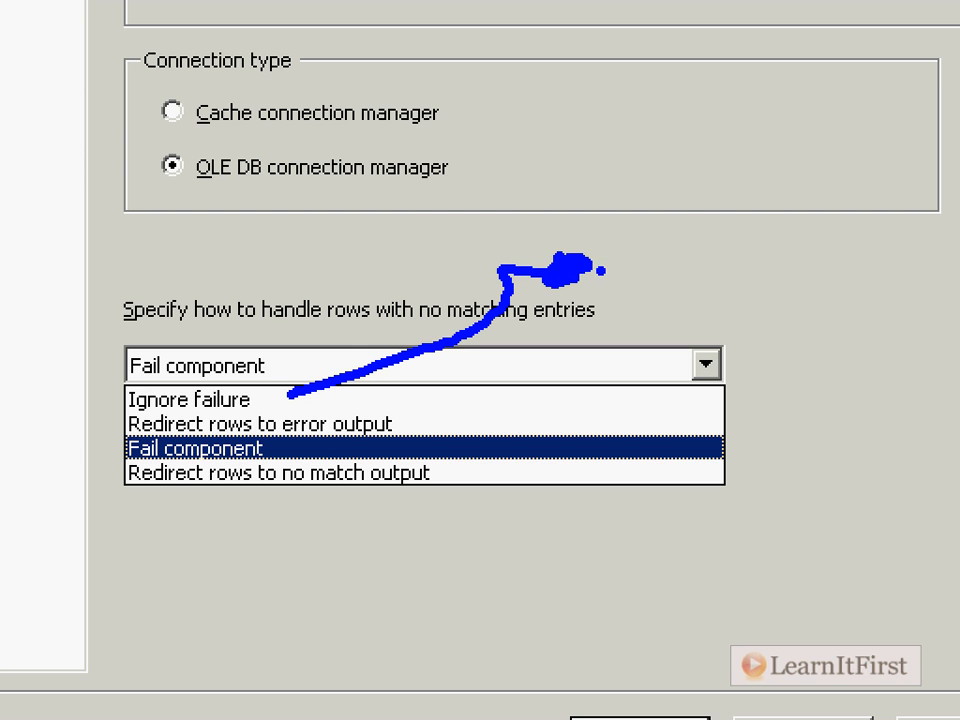
{"action": "key", "text": "t"}
{"action": "type", "text": "Copy source ro"}
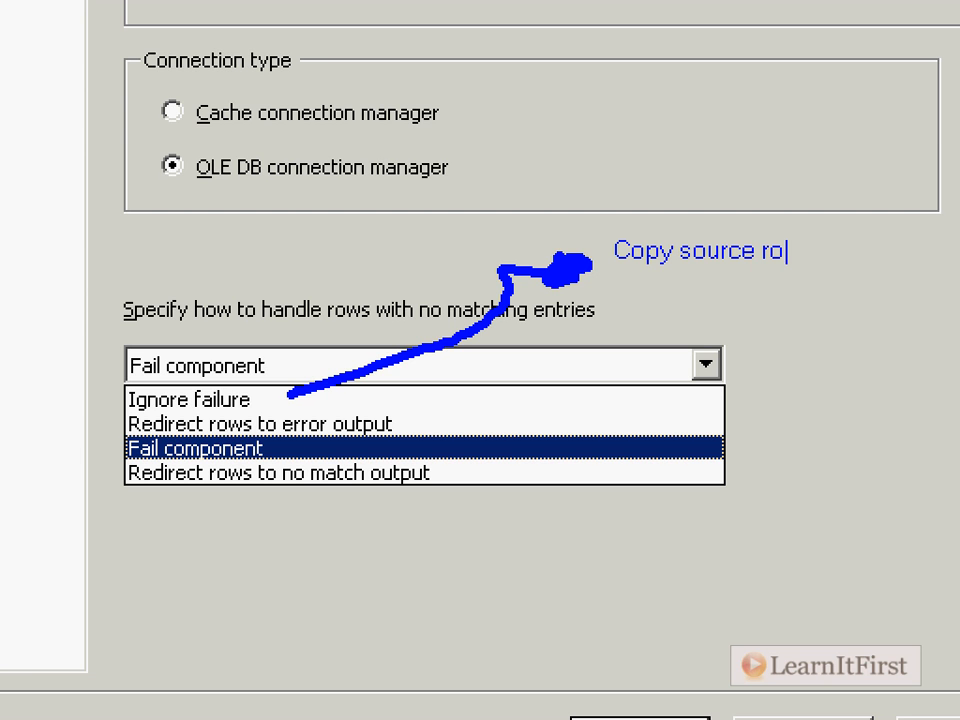
{"action": "type", "text": "ws to output with NULL for"}
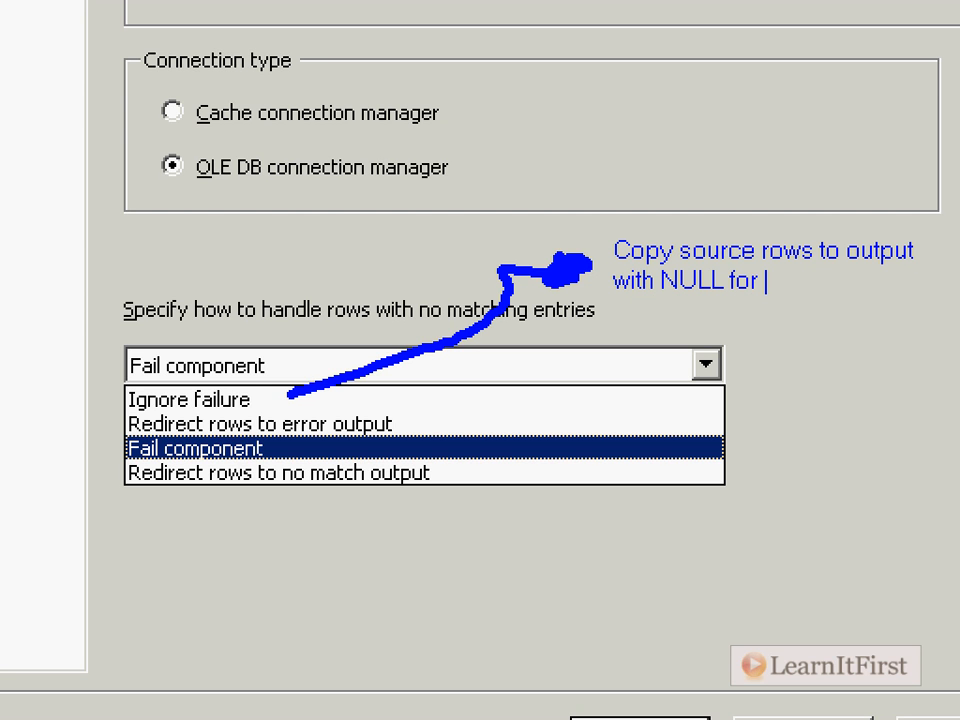
{"action": "type", "text": " lookup columns"}
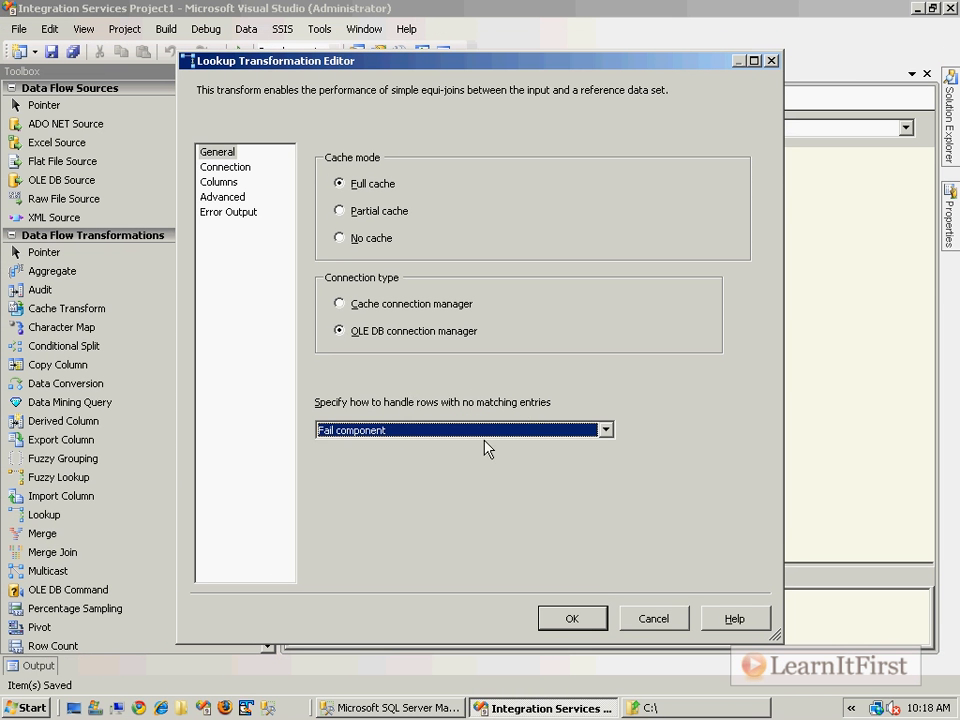
Set the Lookup's handling of rows with no matching entries to Ignore failure, accept it and run the package
{"action": "left_click", "coordinate": [462, 431]}
{"action": "left_click", "coordinate": [418, 447]}
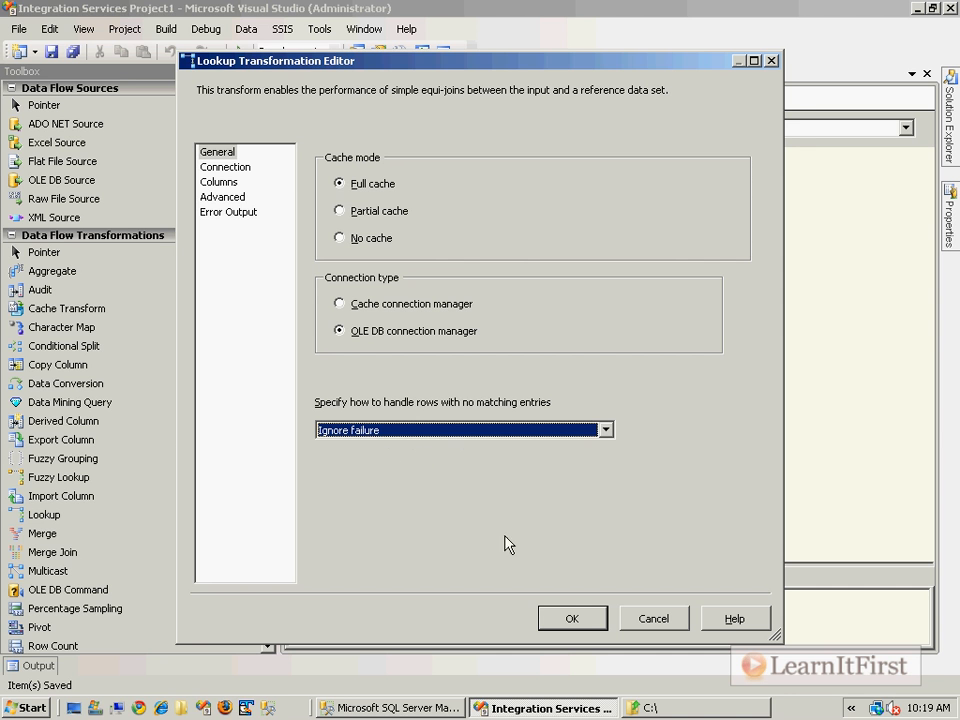
{"action": "left_click", "coordinate": [568, 619]}
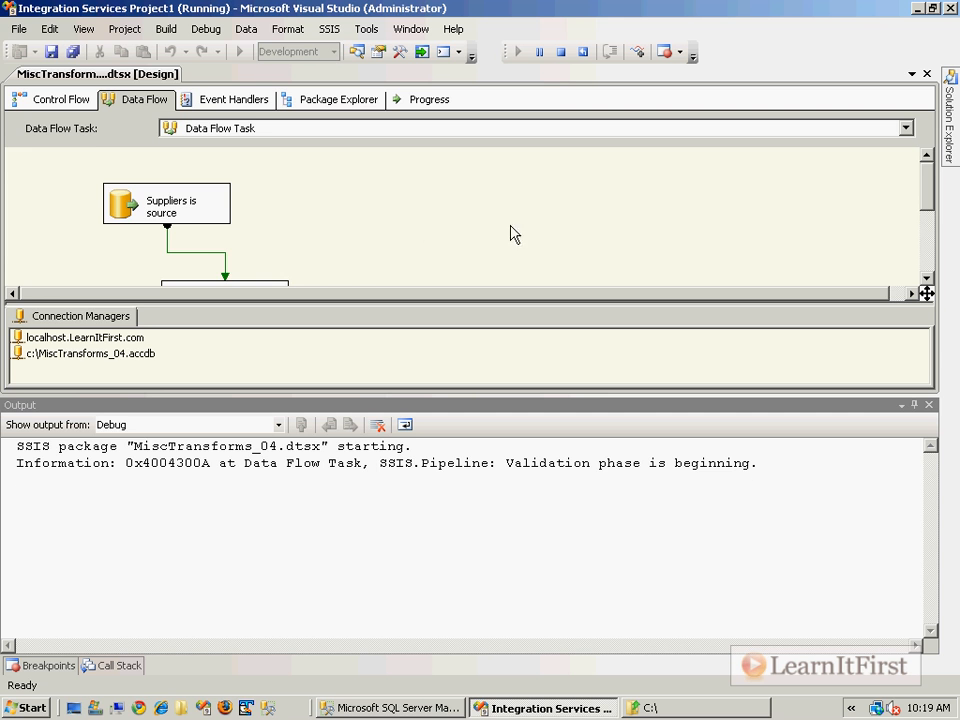
Examine the execution result of the ProductSupplierHistory destination and its commit error in the output messages
{"action": "scroll", "coordinate": [319, 214], "scroll_direction": "down", "scroll_amount": 2}
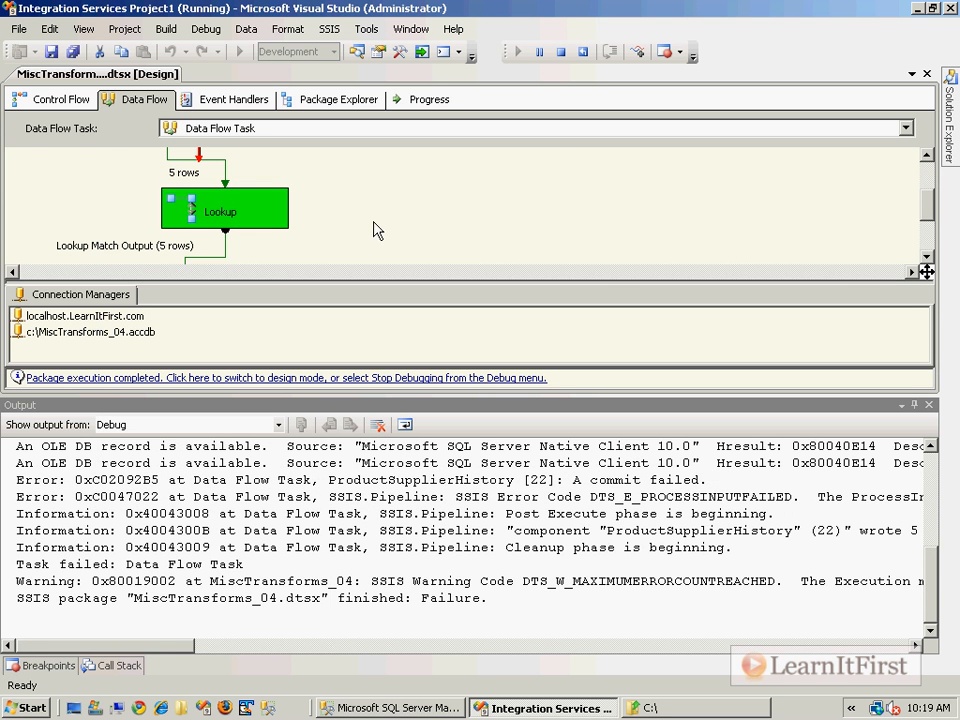
{"action": "scroll", "coordinate": [300, 200], "scroll_direction": "down", "scroll_amount": 3}
{"action": "left_click", "coordinate": [268, 235]}
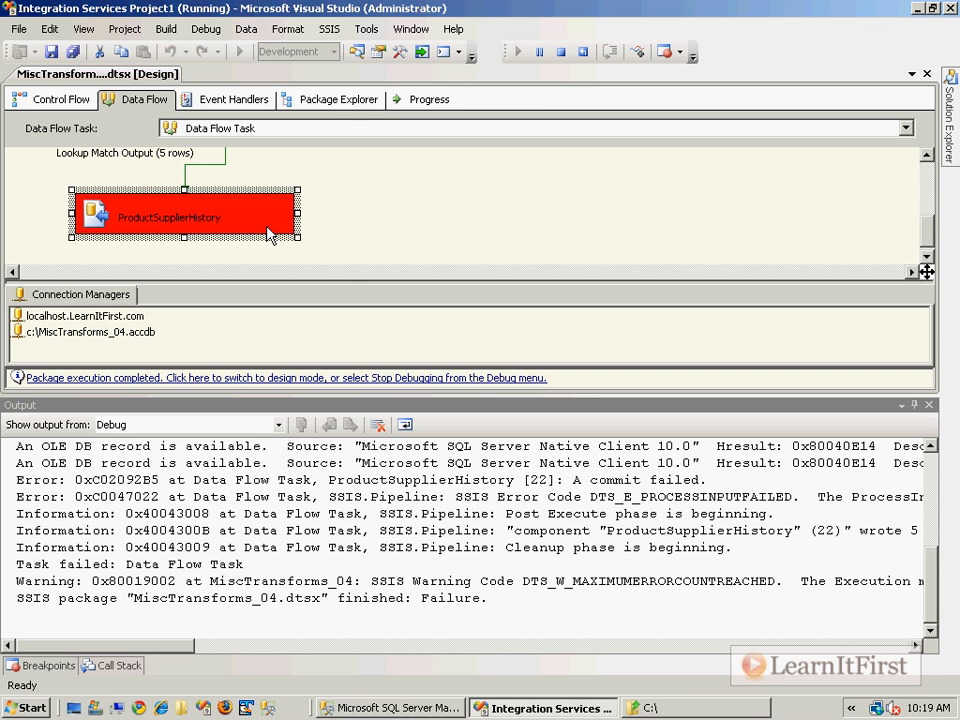
{"action": "left_click", "coordinate": [705, 520]}
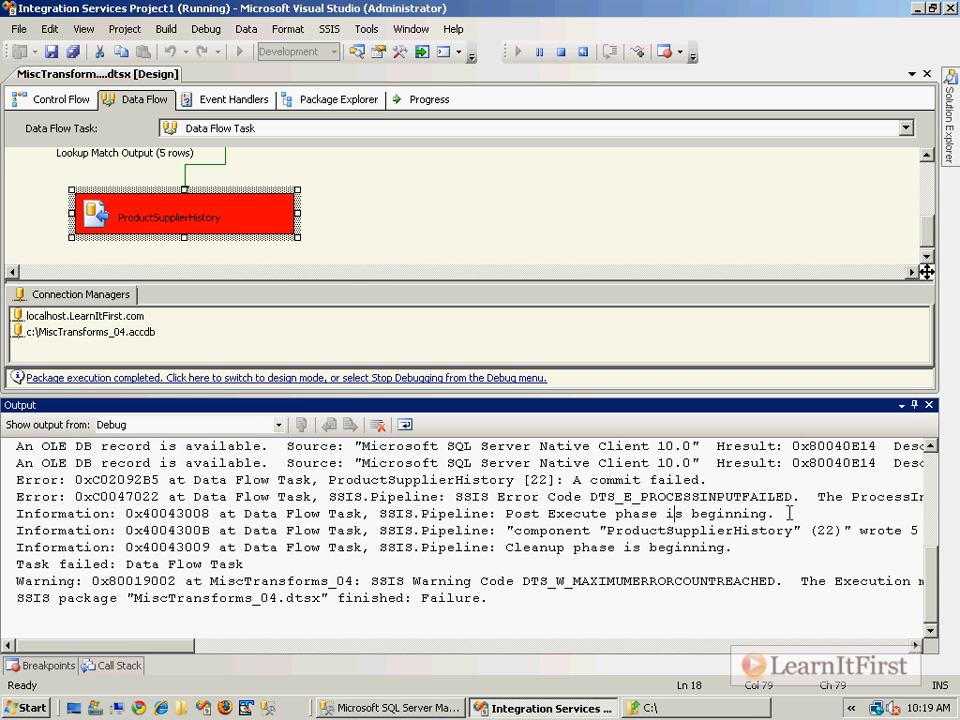
{"action": "left_click_drag", "start_coordinate": [707, 480], "coordinate": [565, 480]}
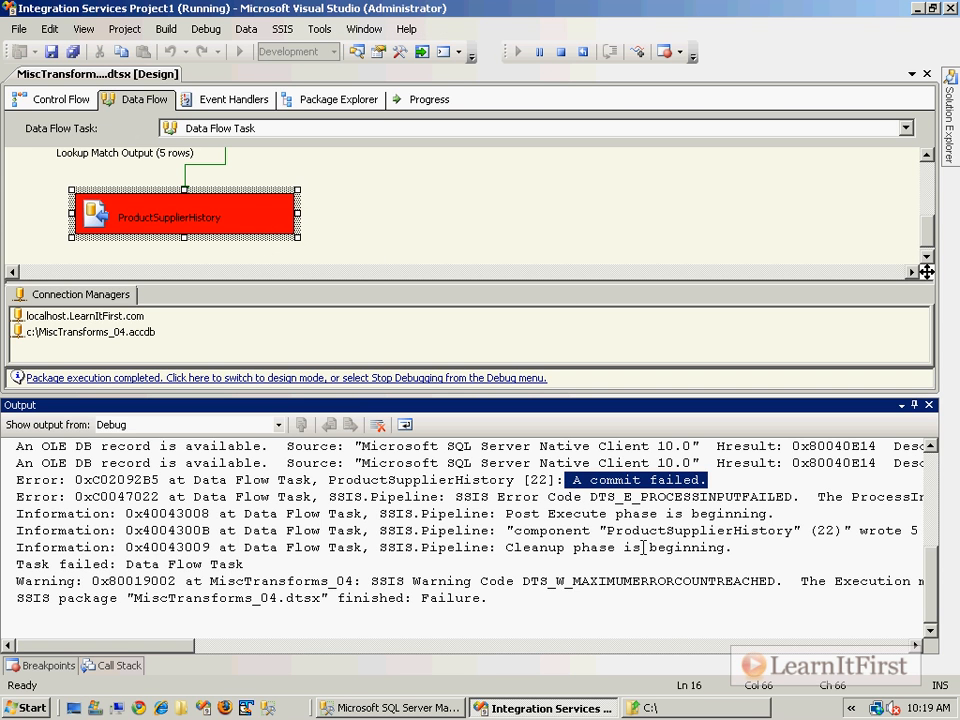
Read the full bulk load error text and mark the parts about the NULL value and the ProductId column
{"action": "left_click_drag", "start_coordinate": [169, 644], "coordinate": [307, 660]}
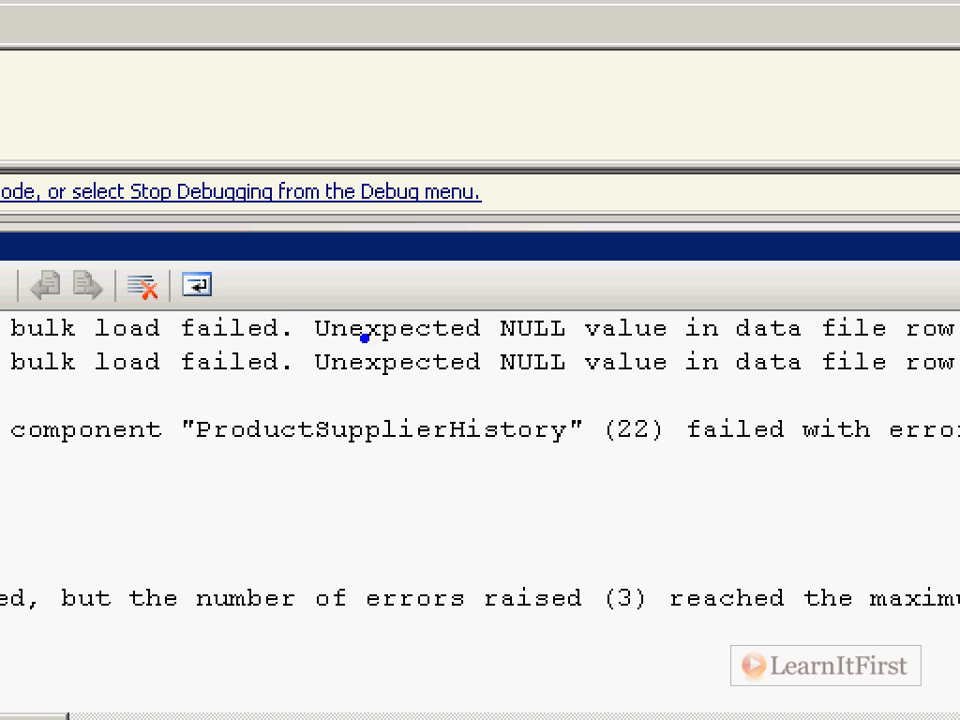
{"action": "left_click_drag", "start_coordinate": [475, 311], "coordinate": [823, 309]}
{"action": "left_click_drag", "start_coordinate": [706, 377], "coordinate": [702, 388]}
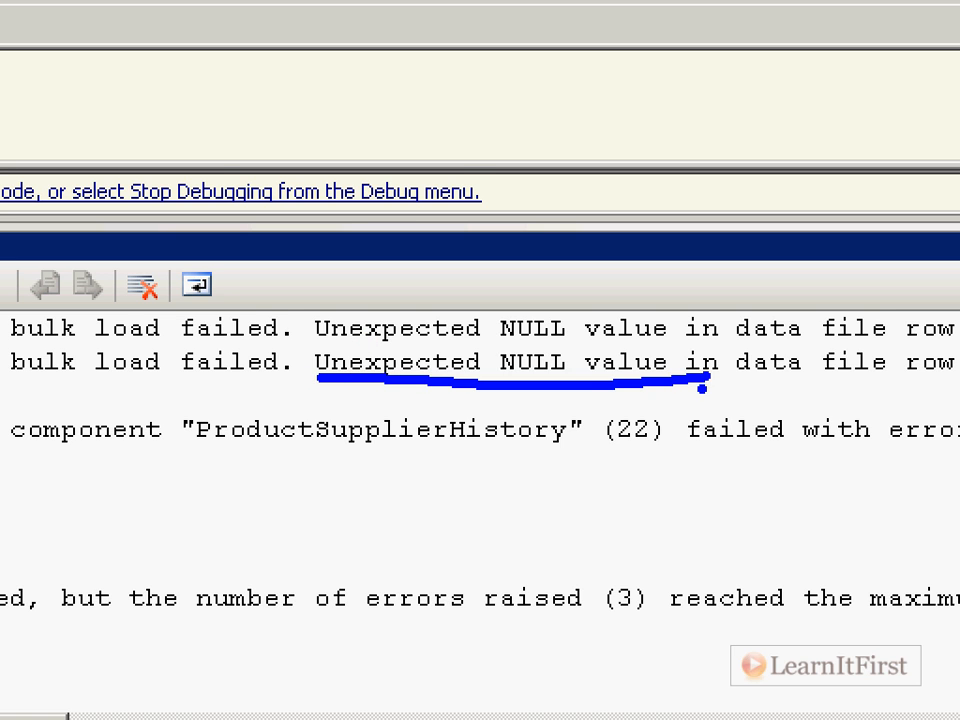
{"action": "left_click_drag", "start_coordinate": [330, 646], "coordinate": [443, 650]}
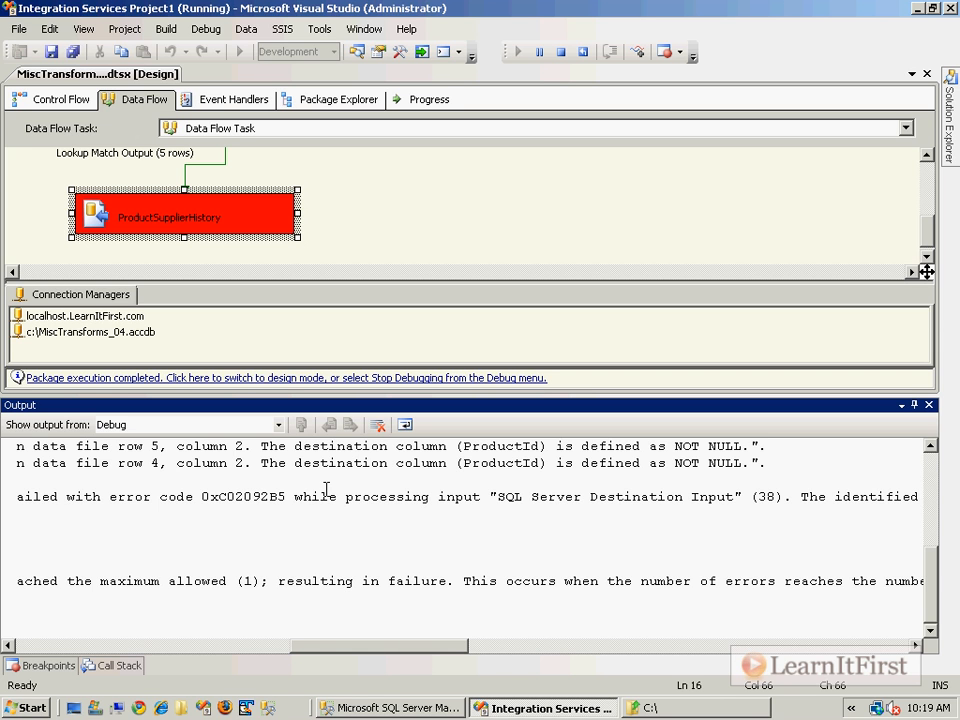
{"action": "left_click_drag", "start_coordinate": [460, 478], "coordinate": [750, 482]}
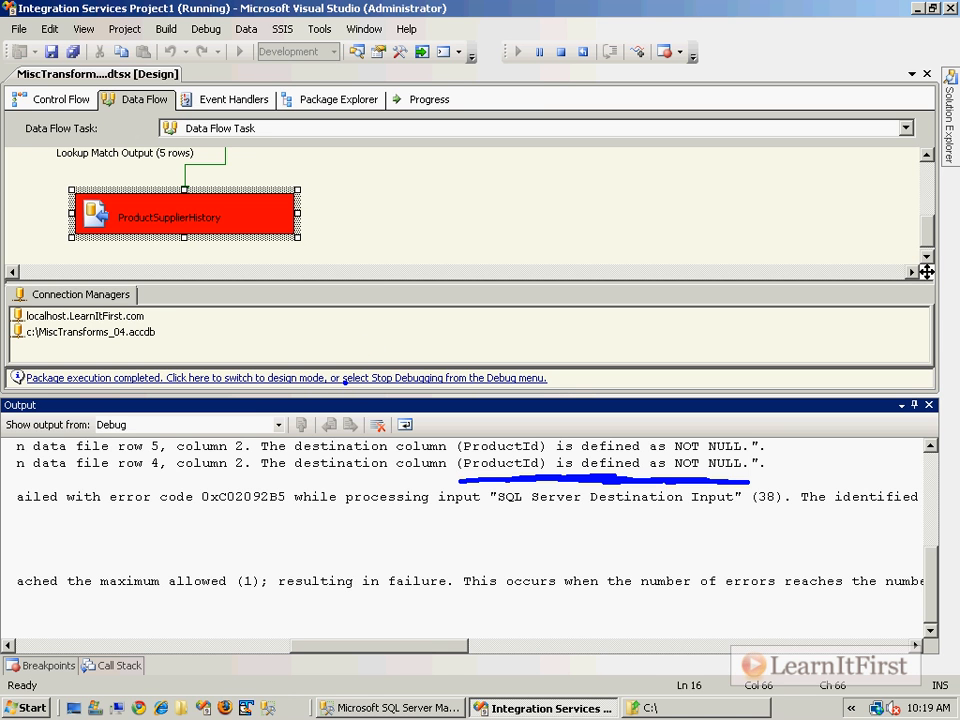
Return the package to design mode and run SELECT * FROM ProductSupplierHistory in SQL Server Management Studio, highlighting the returned rows
{"action": "left_click", "coordinate": [346, 380]}
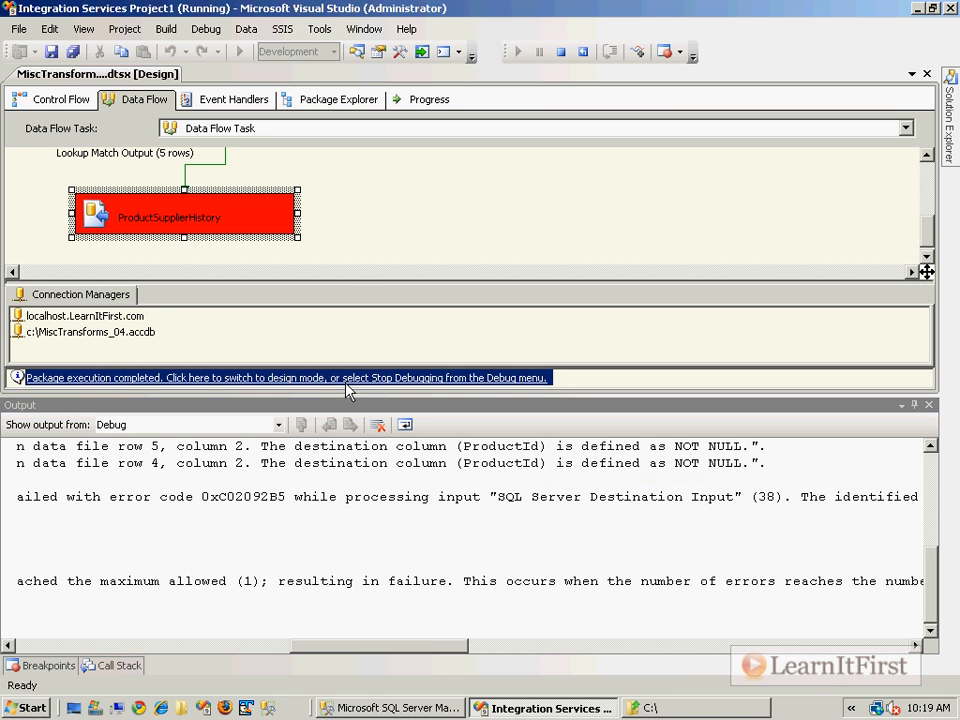
{"action": "scroll", "coordinate": [391, 455], "scroll_direction": "up", "scroll_amount": 3}
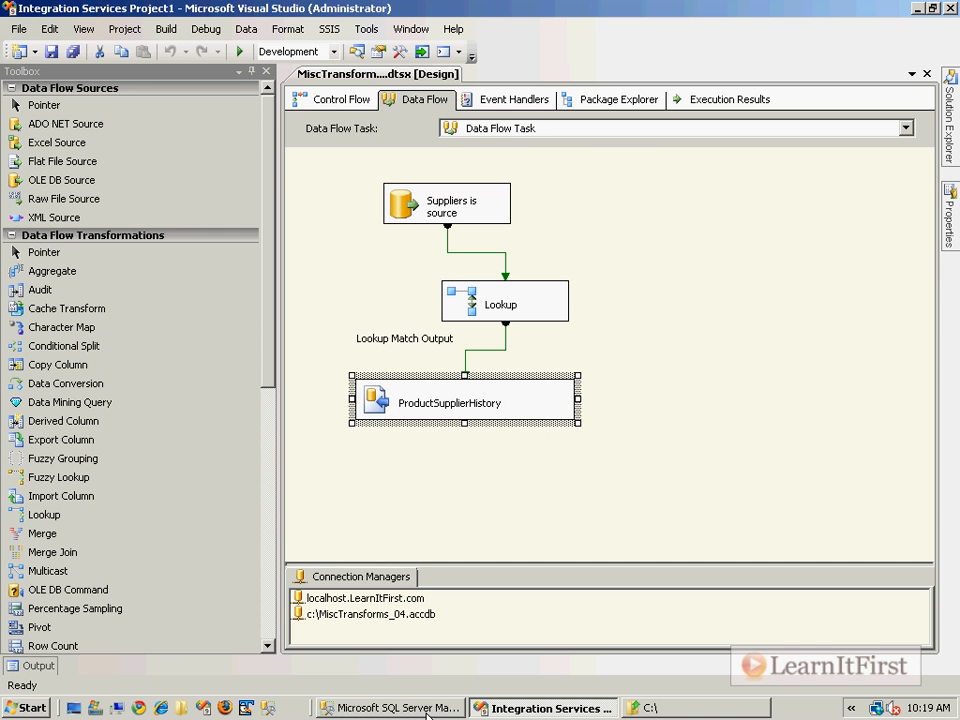
{"action": "left_click", "coordinate": [426, 712]}
{"action": "type", "text": "SELECT * FROM ProductSupplierHistory"}
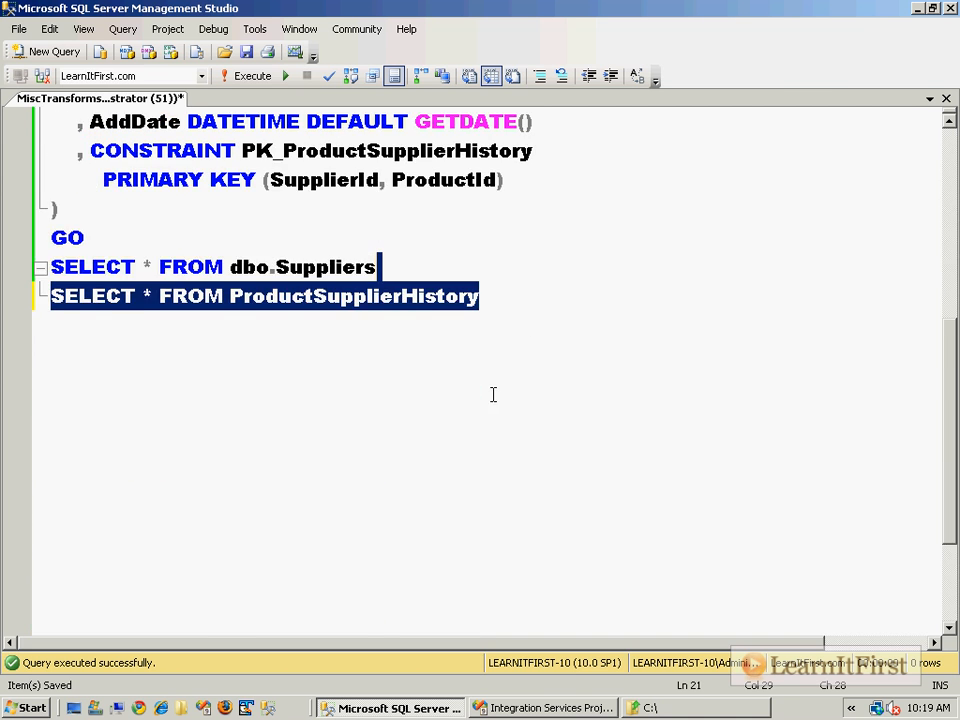
{"action": "key", "text": "F5"}
{"action": "left_click", "coordinate": [128, 432]}
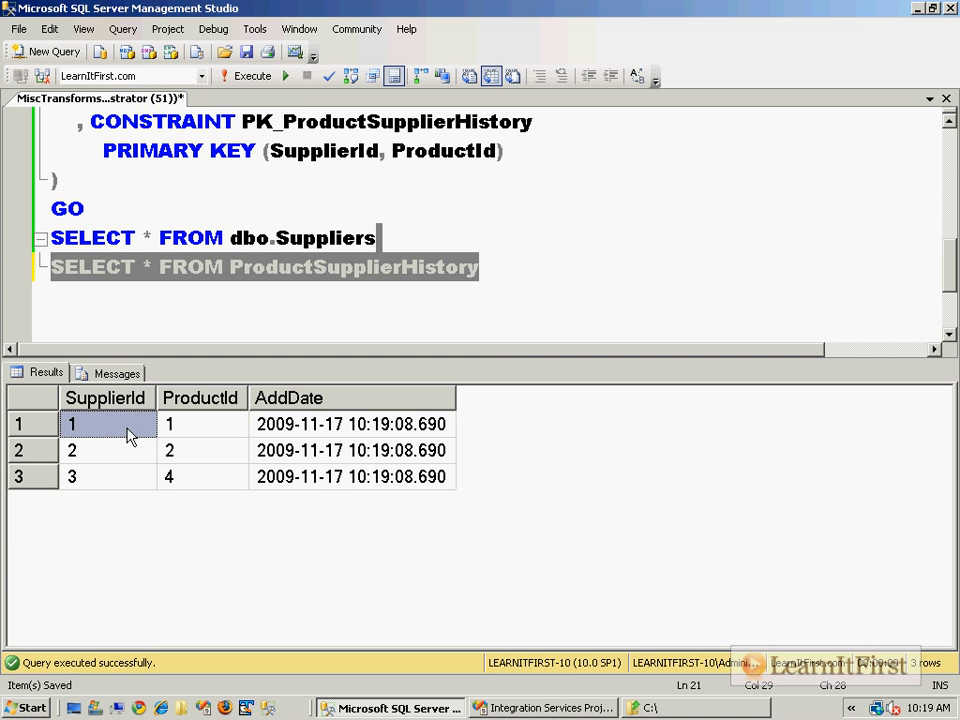
{"action": "left_click_drag", "start_coordinate": [128, 436], "coordinate": [372, 478]}
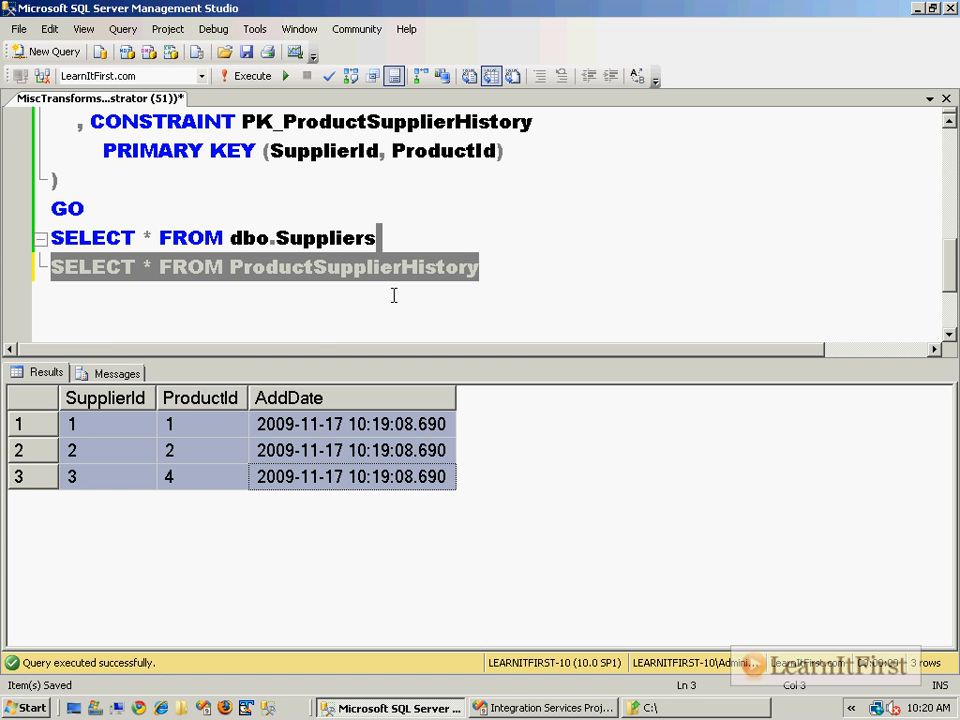
Compare the ProductId values in the results with that column's definition in the CREATE TABLE ProductSupplierHistory statement
{"action": "left_click", "coordinate": [203, 396]}
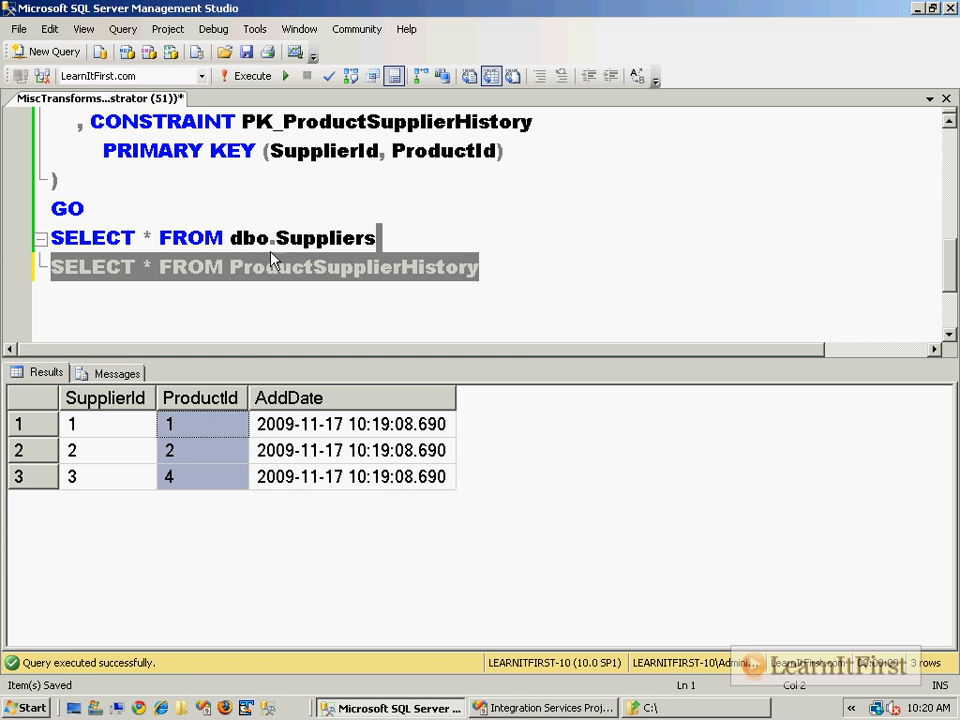
{"action": "left_click", "coordinate": [283, 208]}
{"action": "scroll", "coordinate": [283, 208], "scroll_direction": "up", "scroll_amount": 1}
{"action": "left_click", "coordinate": [386, 151]}
{"action": "scroll", "coordinate": [395, 145], "scroll_direction": "up", "scroll_amount": 1}
{"action": "left_click", "coordinate": [394, 214], "text": "shift"}
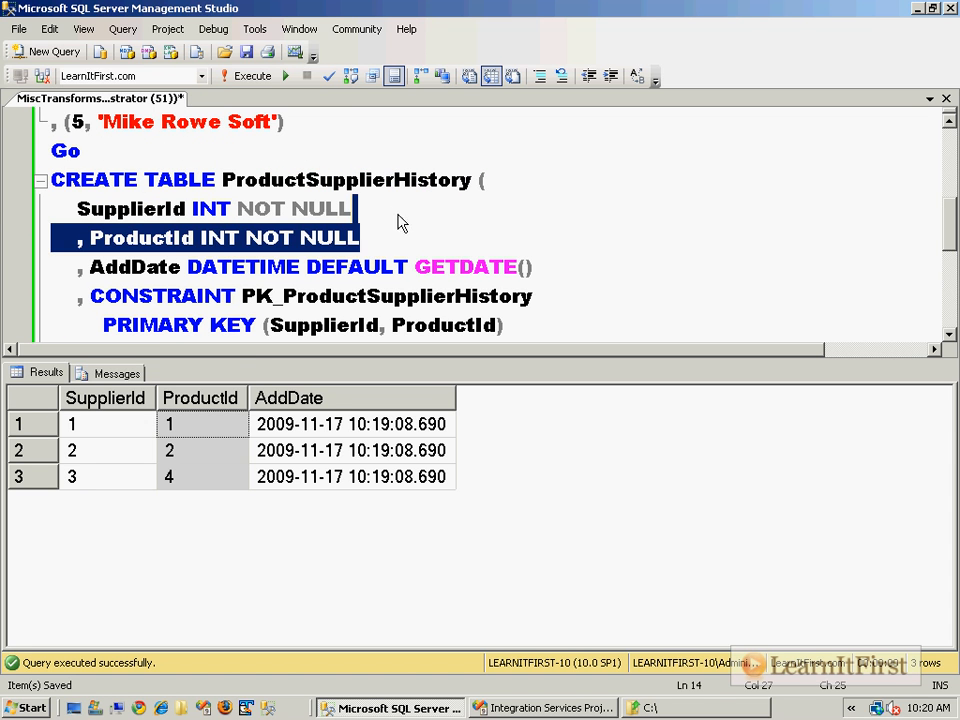
{"action": "left_click", "coordinate": [218, 396]}
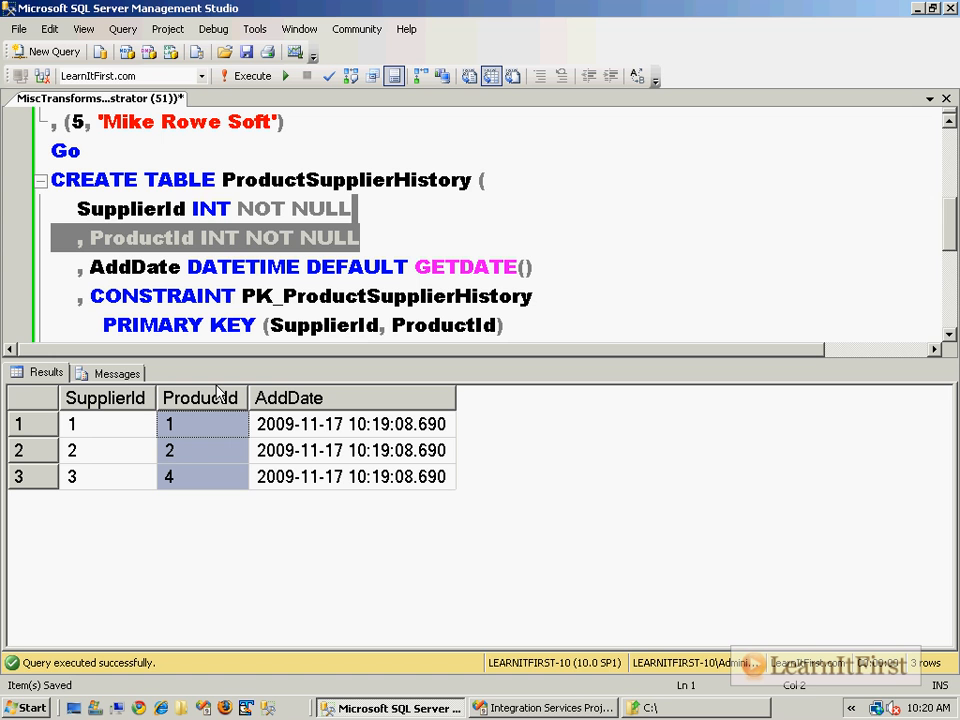
{"action": "double_click", "coordinate": [269, 237]}
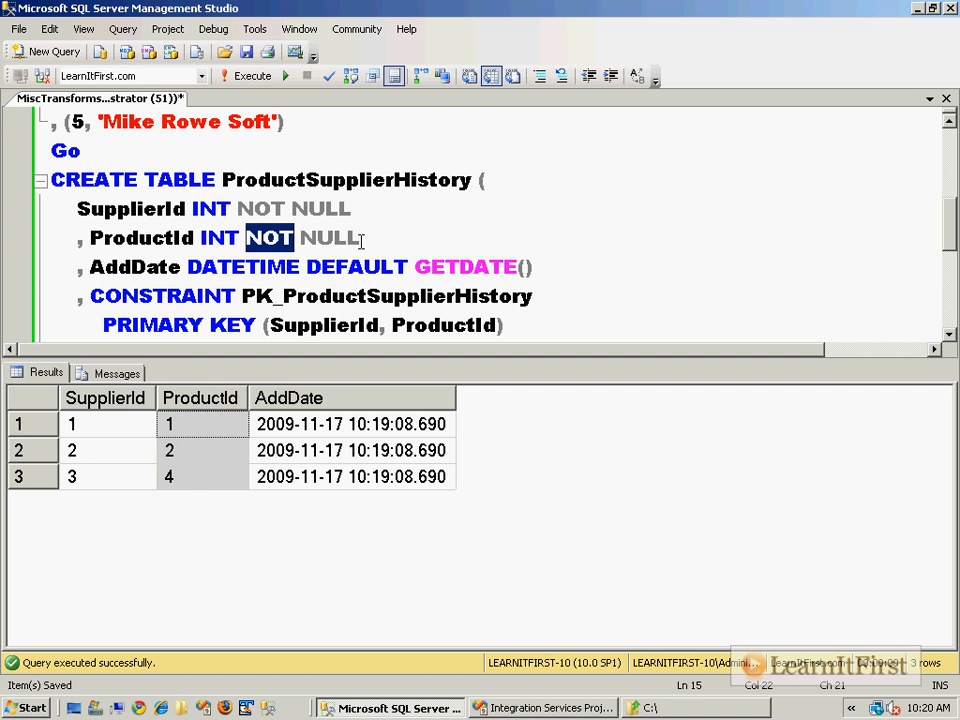
{"action": "left_click", "coordinate": [124, 509]}
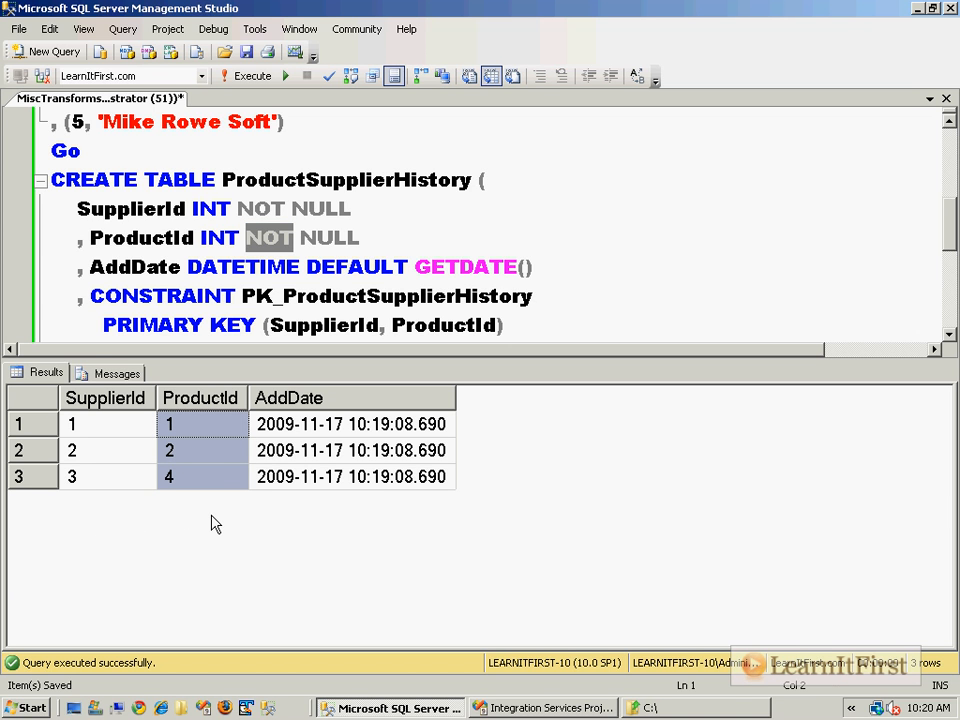
Hide the results, add a DELETE ProductSupplierHistory statement below the SELECT queries and execute only that statement
{"action": "left_click", "coordinate": [294, 238]}
{"action": "key", "text": "ctrl+r"}
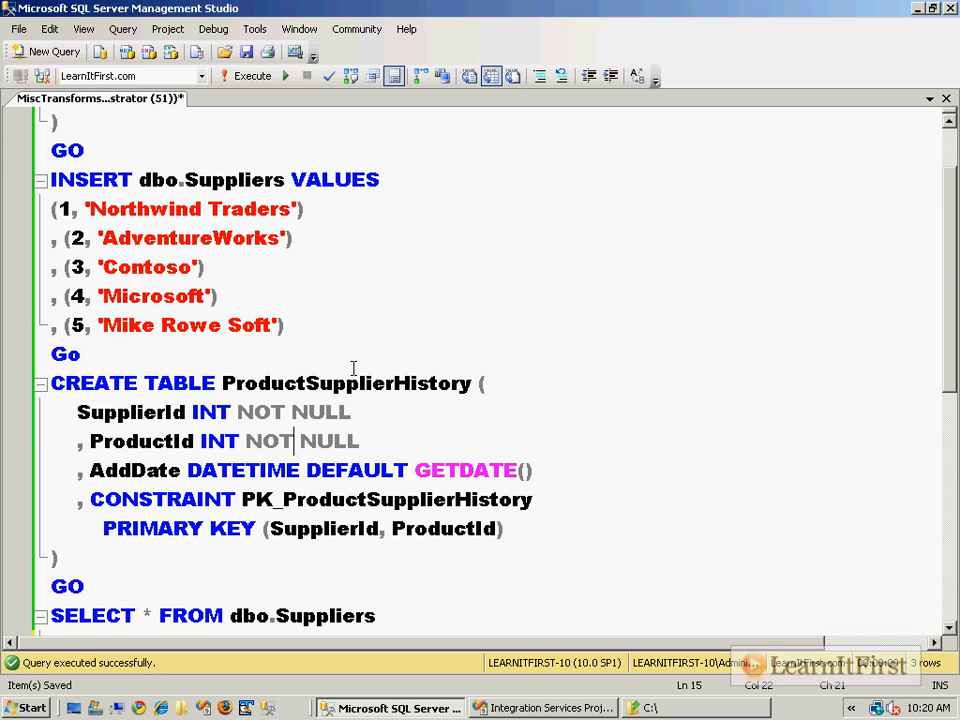
{"action": "scroll", "coordinate": [364, 392], "scroll_direction": "down", "scroll_amount": 2}
{"action": "double_click", "coordinate": [363, 476]}
{"action": "key", "text": "ctrl+c"}
{"action": "left_click", "coordinate": [518, 470]}
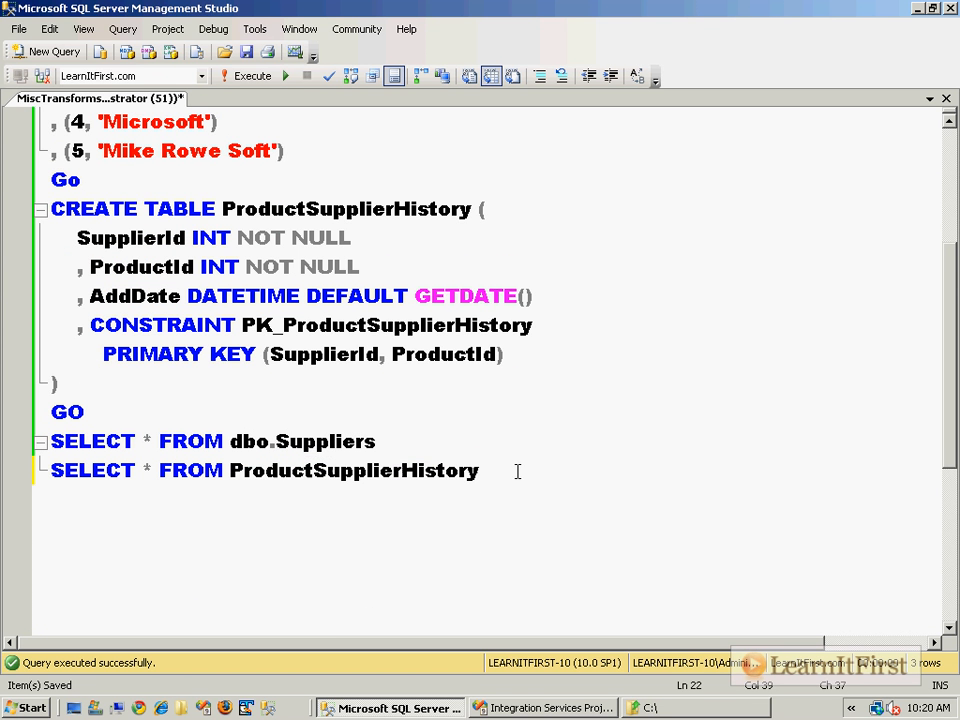
{"action": "key", "text": "Return"}
{"action": "key", "text": "Return"}
{"action": "type", "text": "DELETE"}
{"action": "key", "text": "ctrl+v"}
{"action": "key", "text": "shift+Home"}
{"action": "scroll", "coordinate": [452, 314], "scroll_direction": "down", "scroll_amount": 3}
{"action": "key", "text": "F5"}
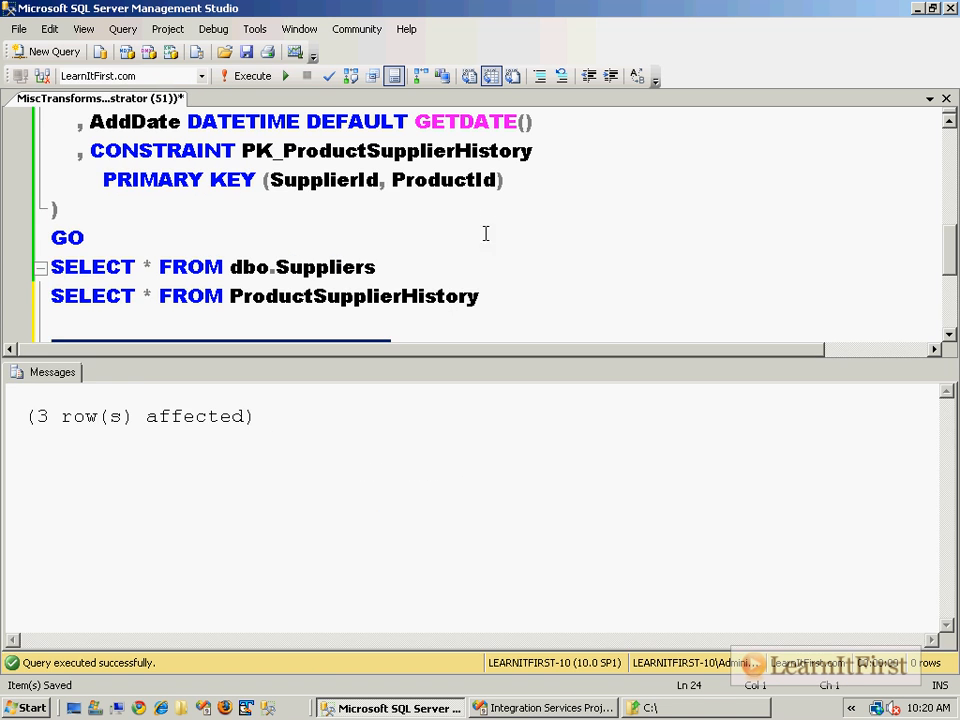
Rerun SELECT * FROM ProductSupplierHistory to check the table, and switch back to the data flow in Visual Studio
{"action": "left_click_drag", "start_coordinate": [510, 274], "coordinate": [480, 298]}
{"action": "key", "text": "F5"}
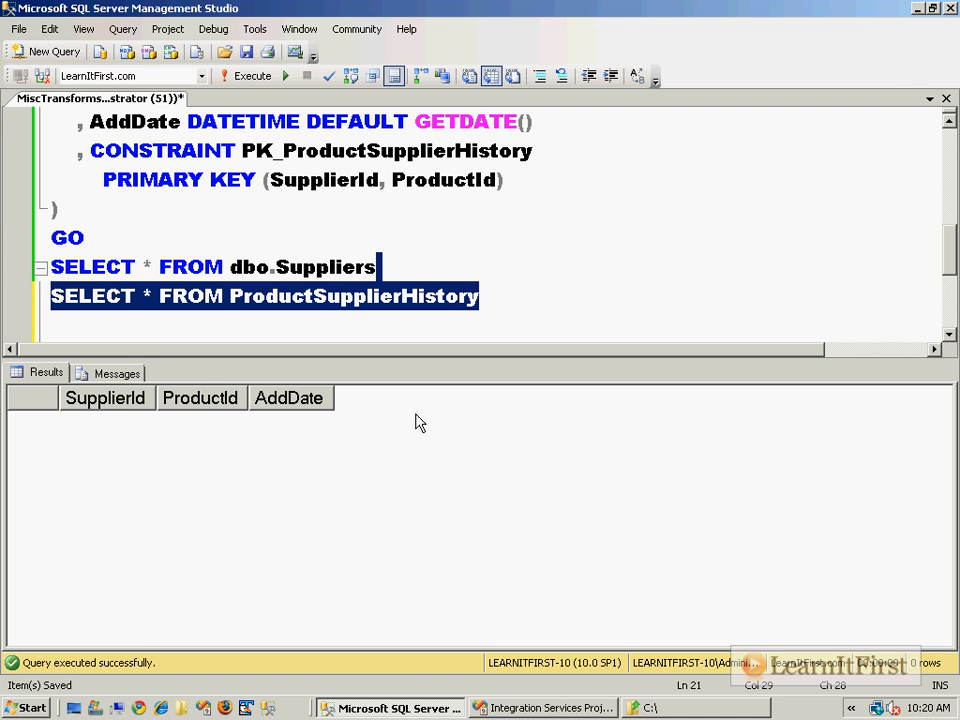
{"action": "left_click", "coordinate": [557, 710]}
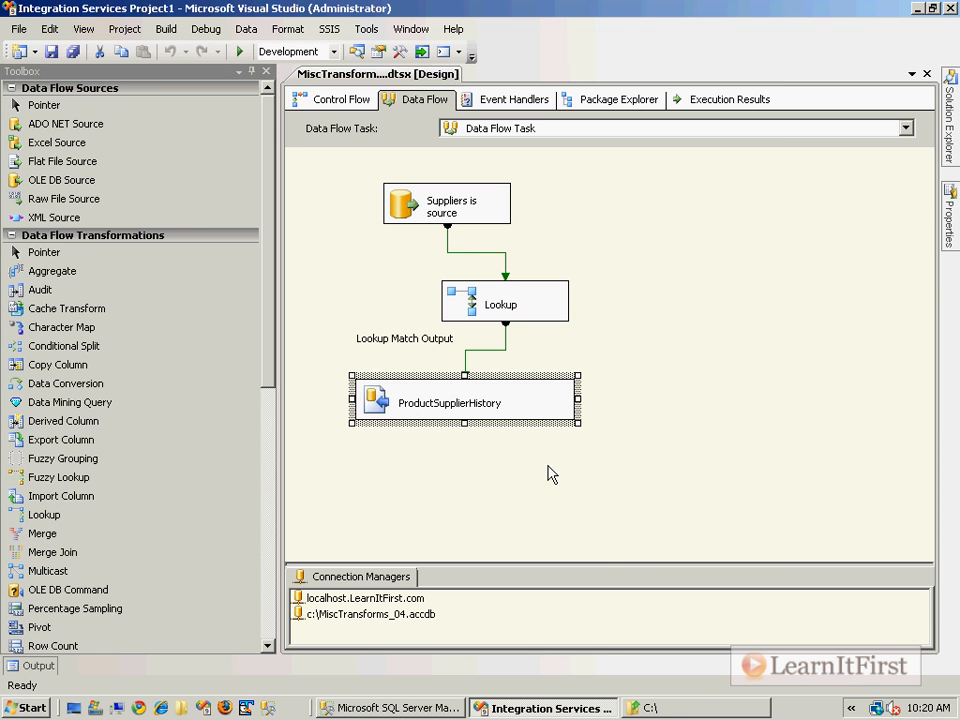
Set the Lookup transformation to redirect rows with no matching entries to error output
{"action": "double_click", "coordinate": [465, 310]}
{"action": "left_click", "coordinate": [474, 432]}
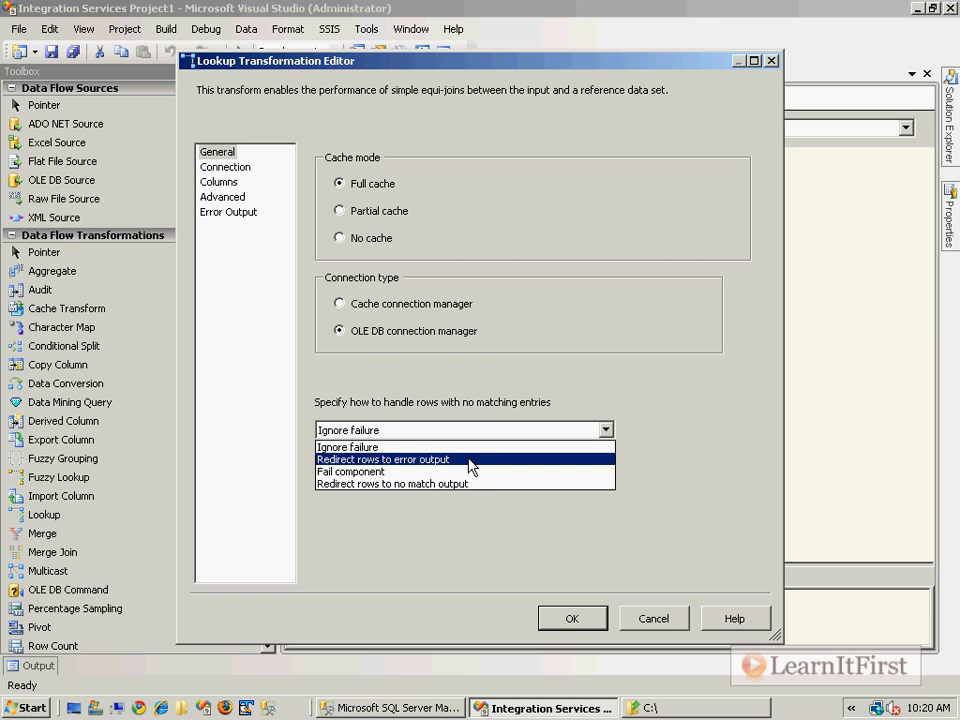
{"action": "left_click", "coordinate": [471, 460]}
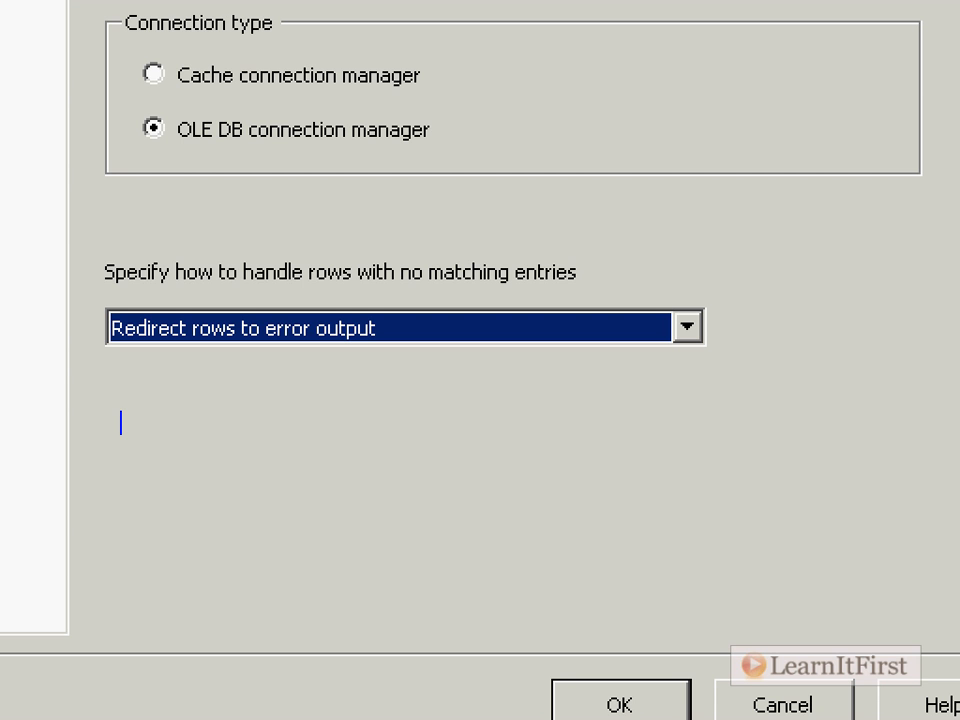
{"action": "type", "text": "Any source rows t"}
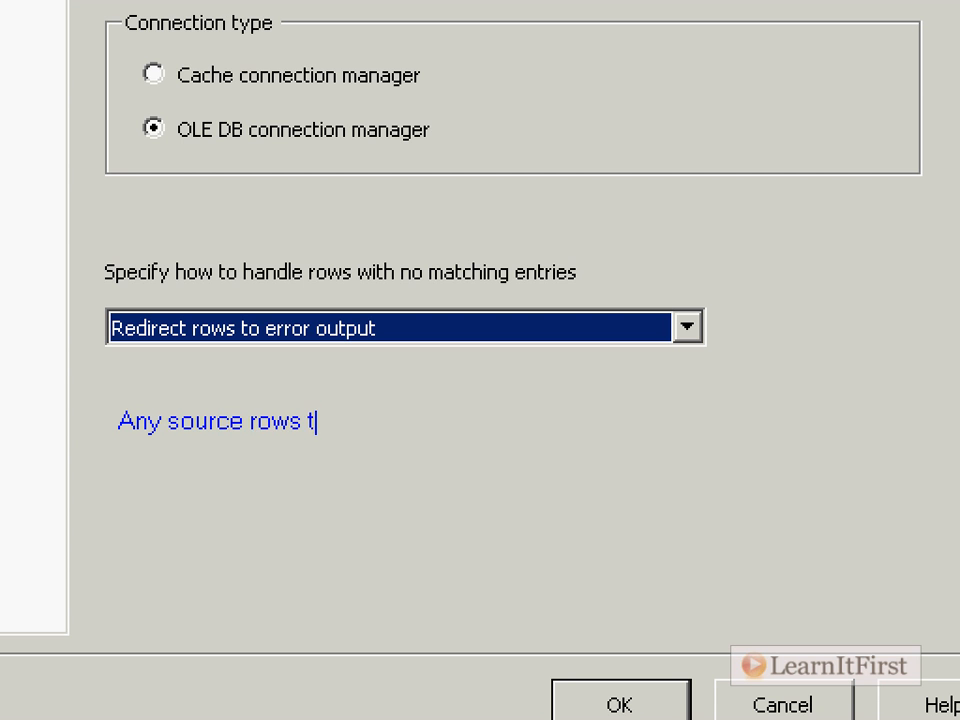
{"action": "type", "text": "hat have no match in "}
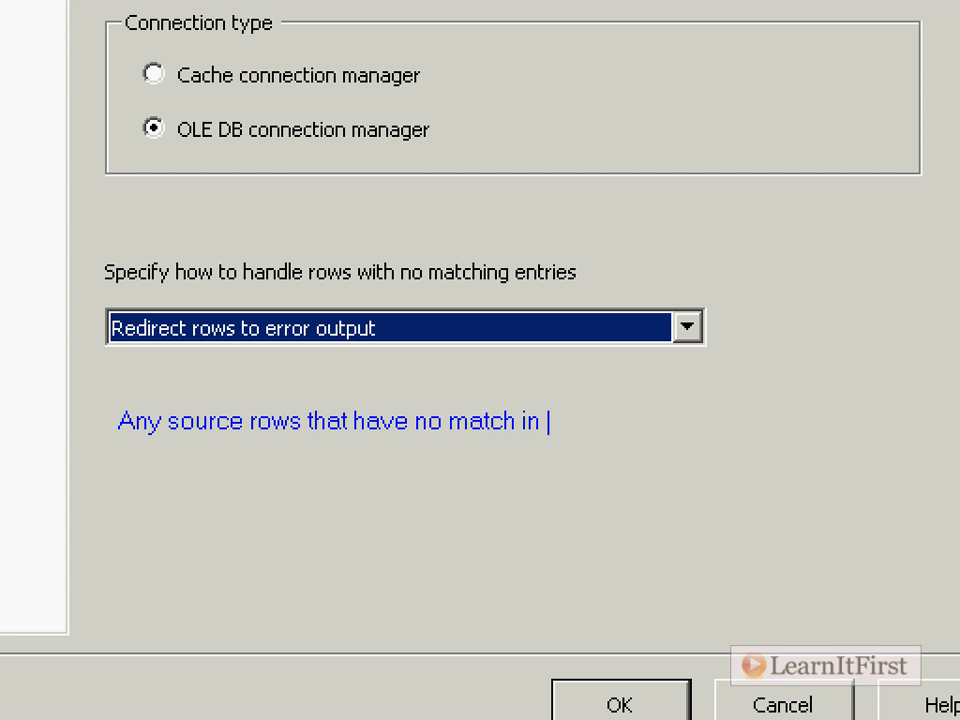
{"action": "type", "text": "the lookup table"}
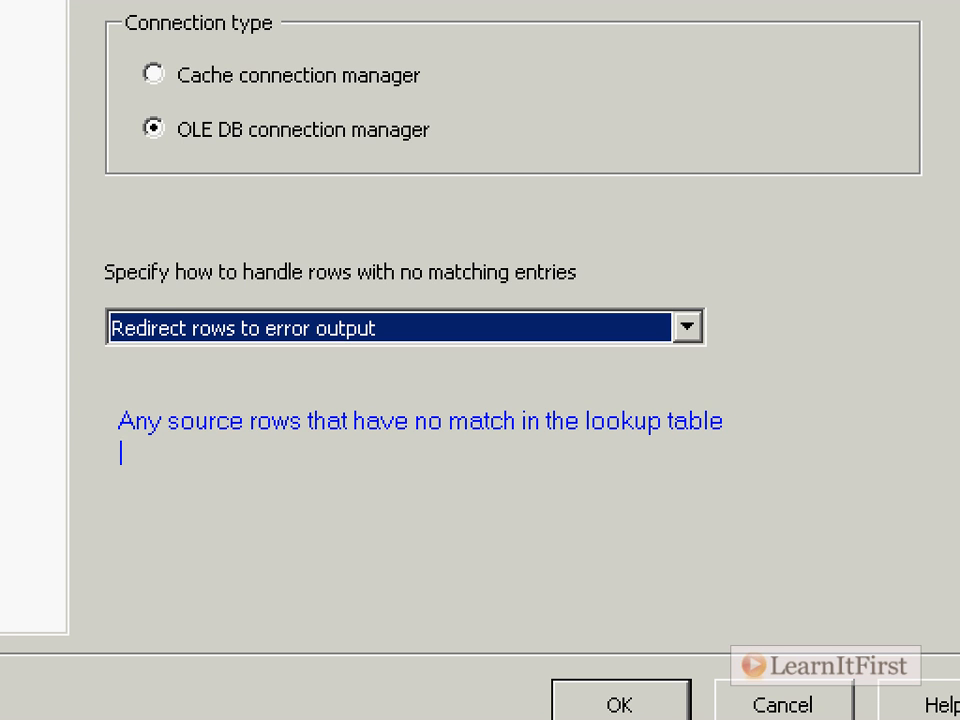
{"action": "type", "text": " will be sent to"}
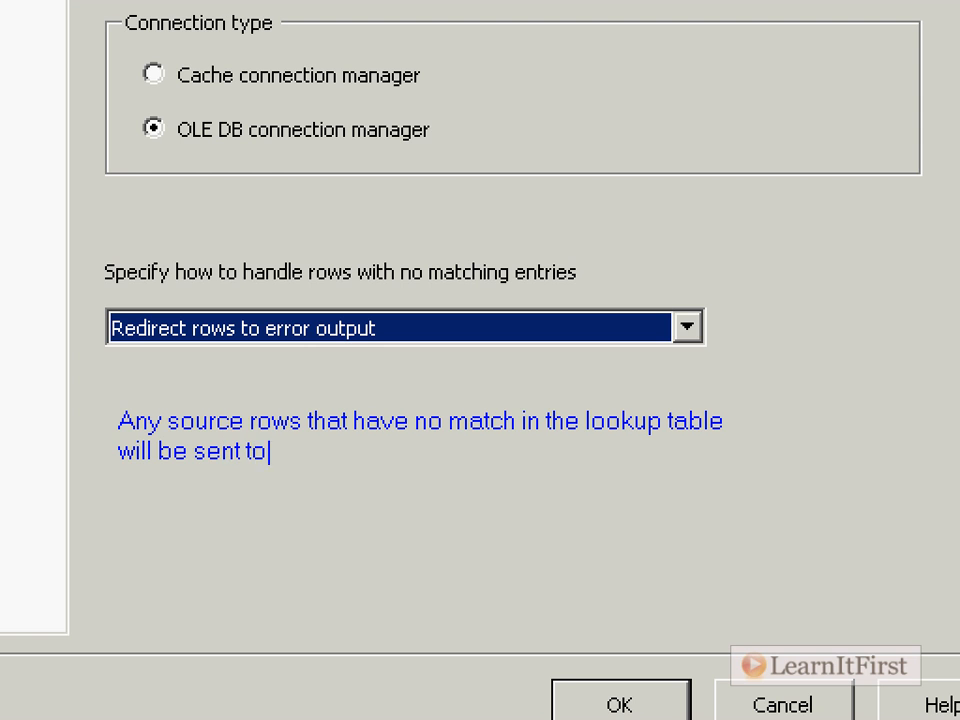
{"action": "type", "text": " the error handerl"}
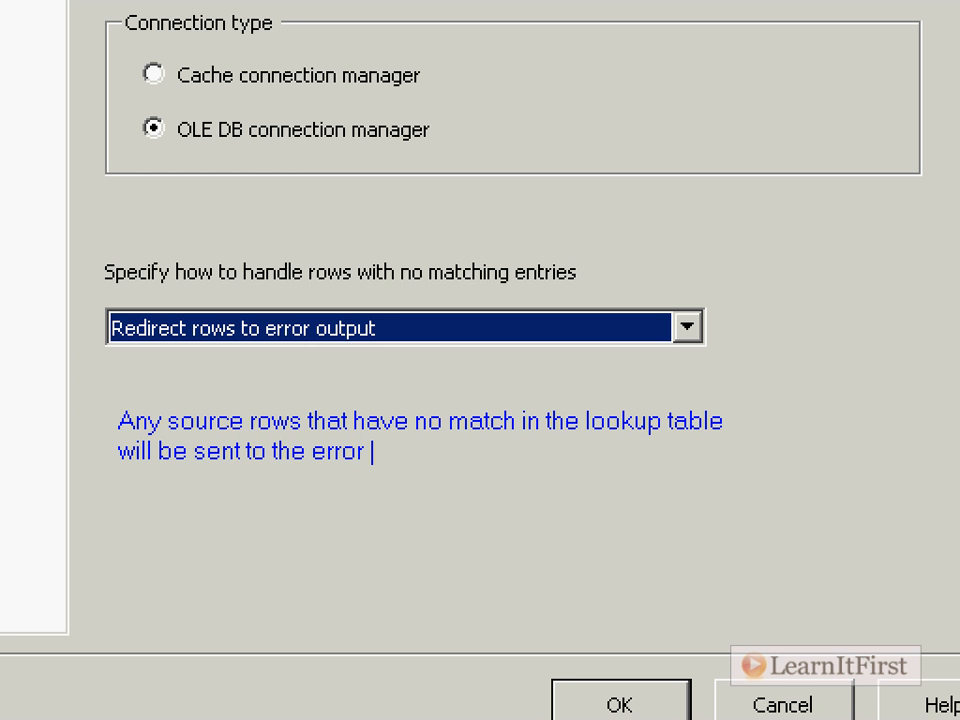
{"action": "key", "text": "BackSpace"}
{"action": "key", "text": "BackSpace"}
{"action": "key", "text": "BackSpace"}
{"action": "type", "text": "er"}
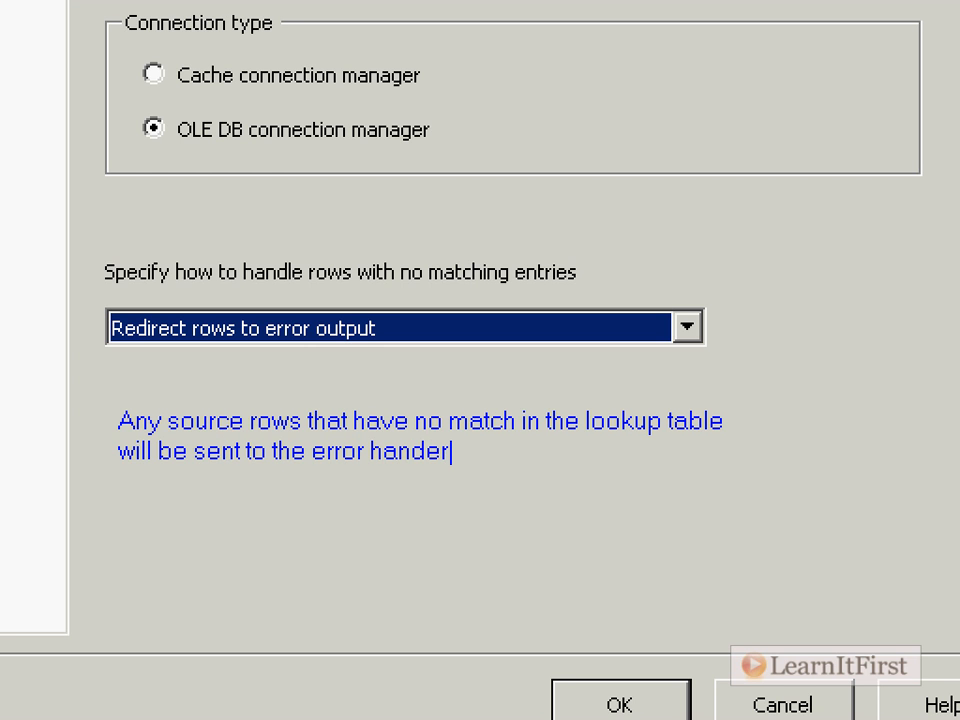
{"action": "key", "text": "BackSpace"}
{"action": "key", "text": "BackSpace"}
{"action": "type", "text": "ler"}
{"action": "key", "text": "Escape"}
{"action": "key", "text": "Escape"}
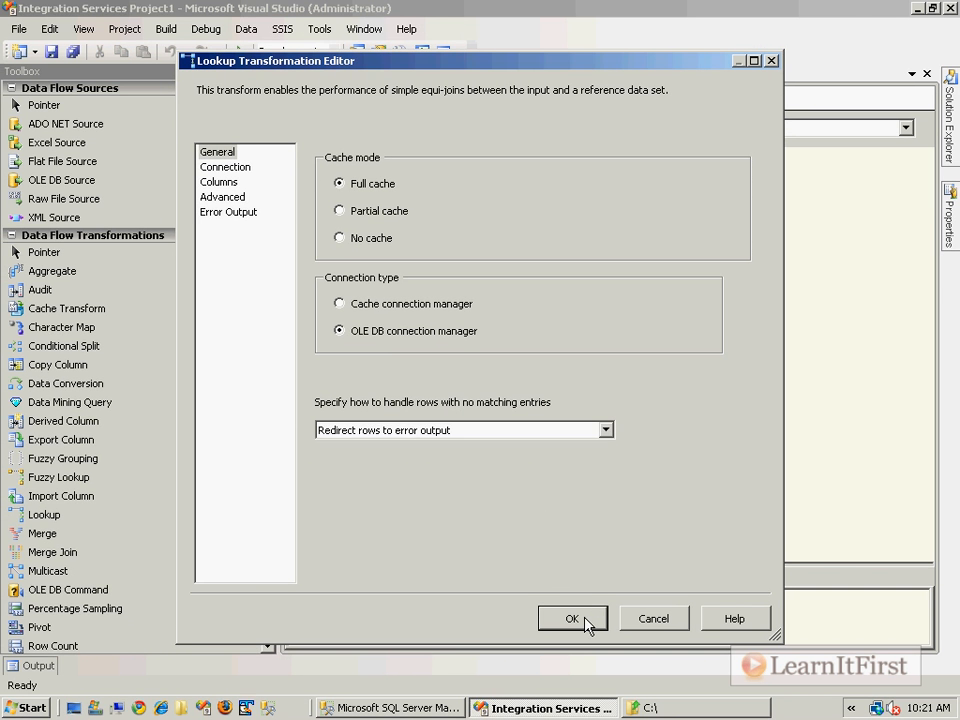
Accept the Lookup settings and move the ProductSupplierHistory destination further left beneath the Lookup to free space beside it
{"action": "left_click", "coordinate": [584, 617]}
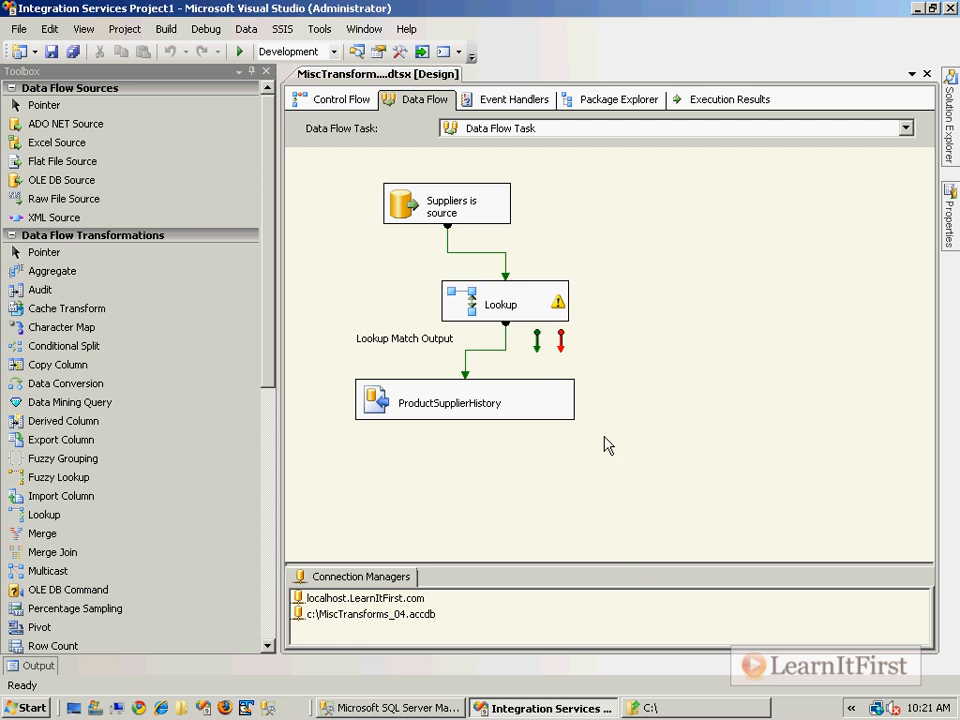
{"action": "left_click", "coordinate": [548, 314]}
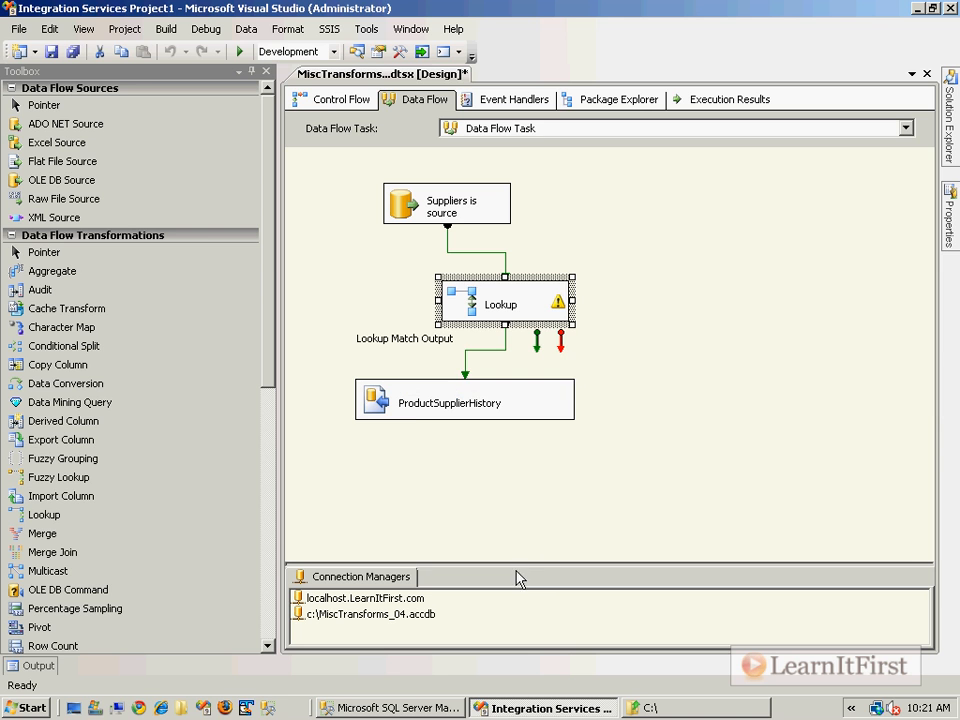
{"action": "left_click_drag", "start_coordinate": [480, 418], "coordinate": [335, 415]}
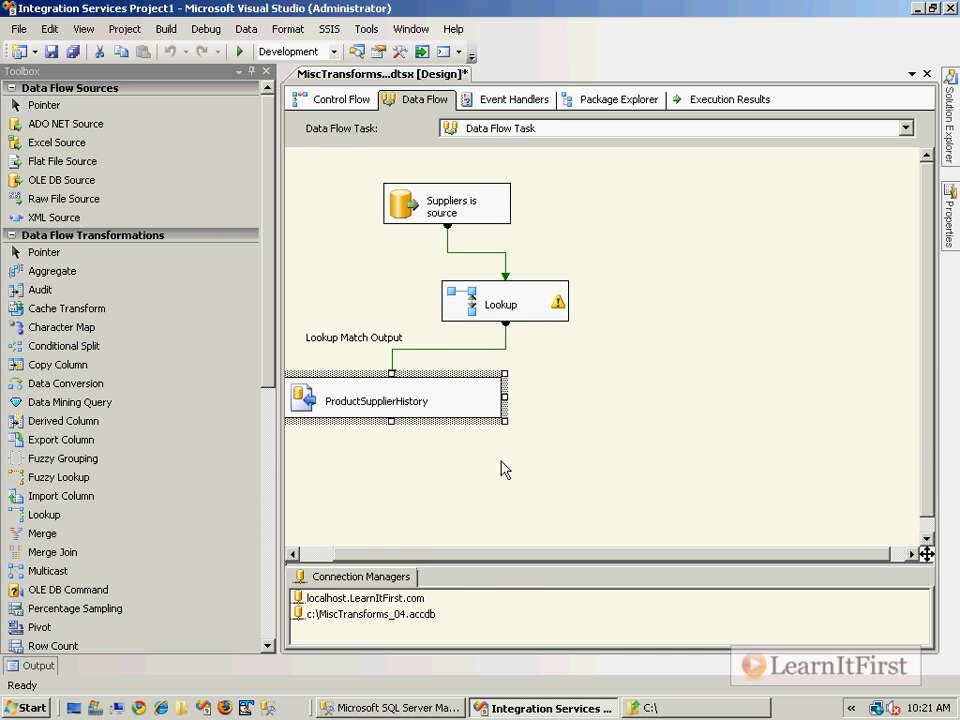
{"action": "left_click", "coordinate": [556, 491]}
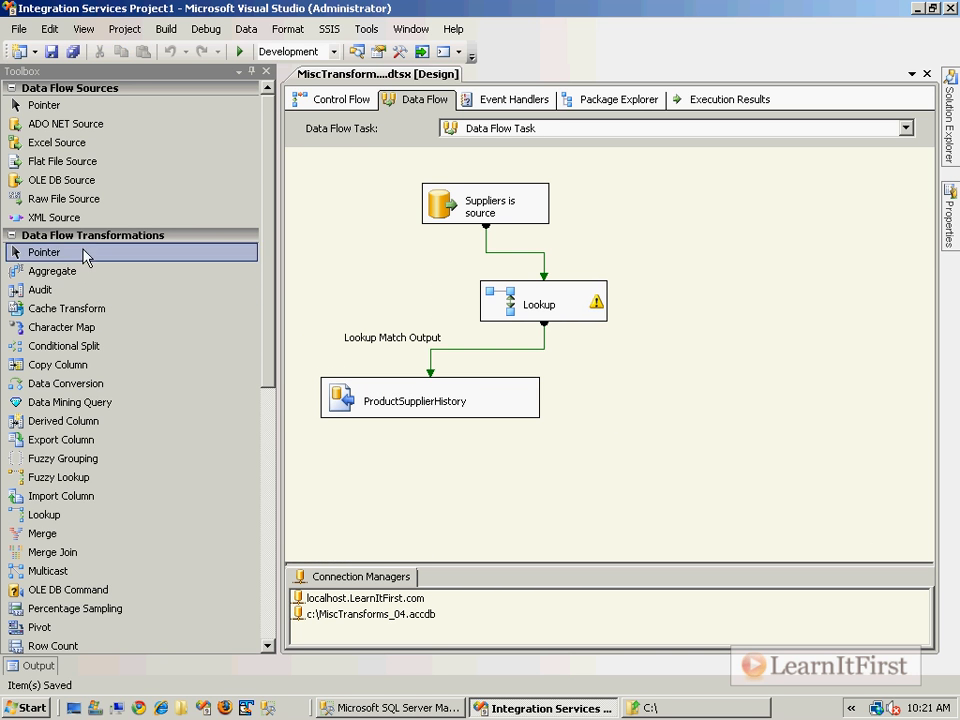
Add a Flat File Destination beside ProductSupplierHistory in the data flow and name it "Error output"
{"action": "left_click", "coordinate": [100, 237]}
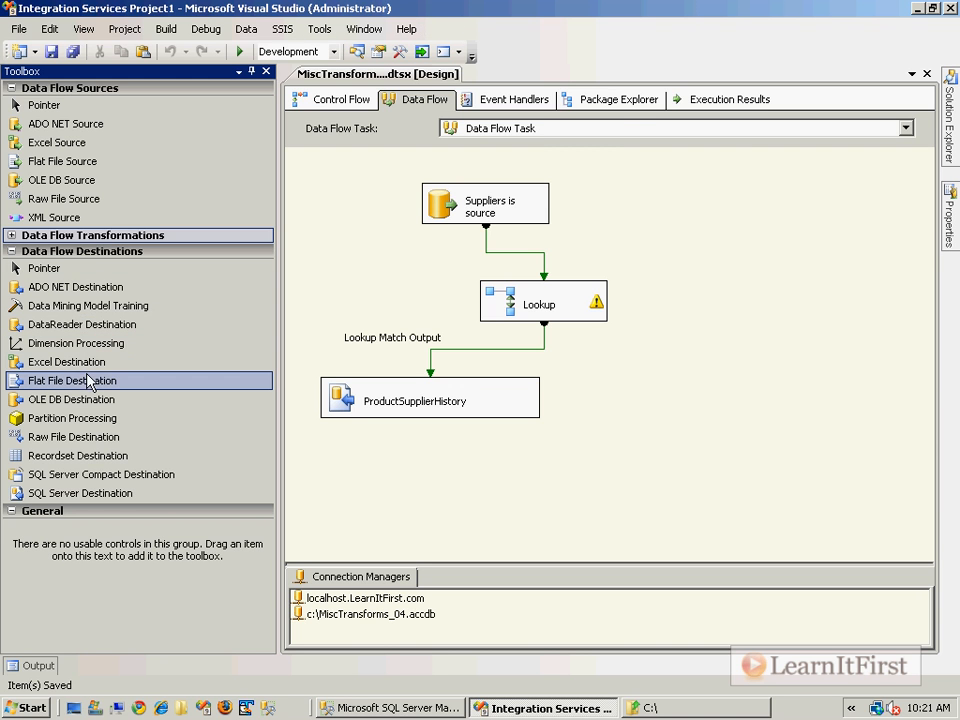
{"action": "left_click_drag", "start_coordinate": [72, 380], "coordinate": [619, 380]}
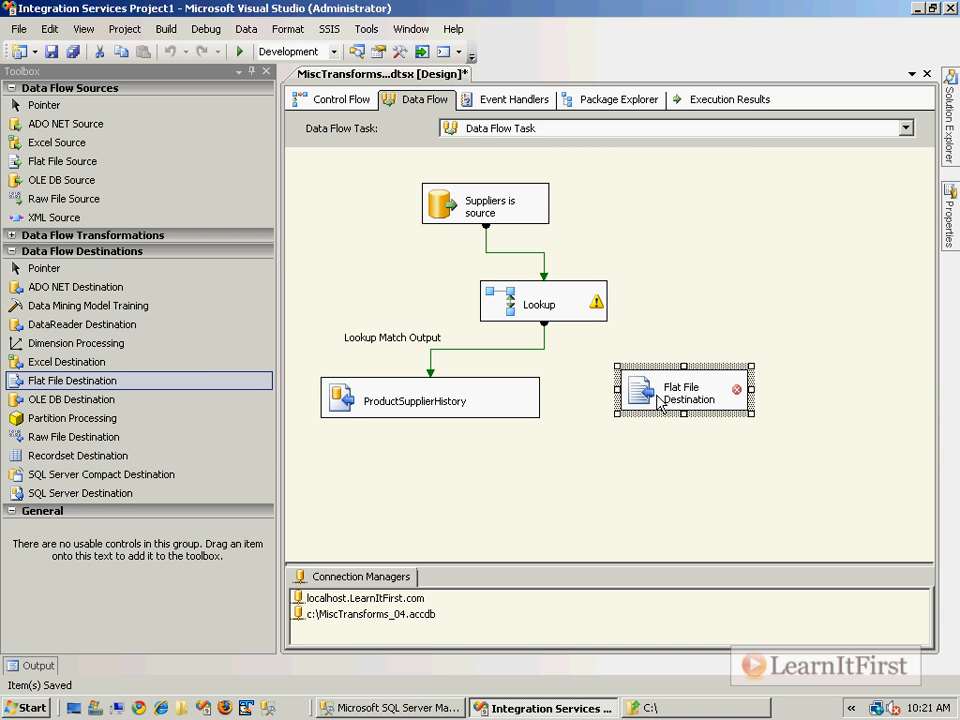
{"action": "type", "text": "Error outp"}
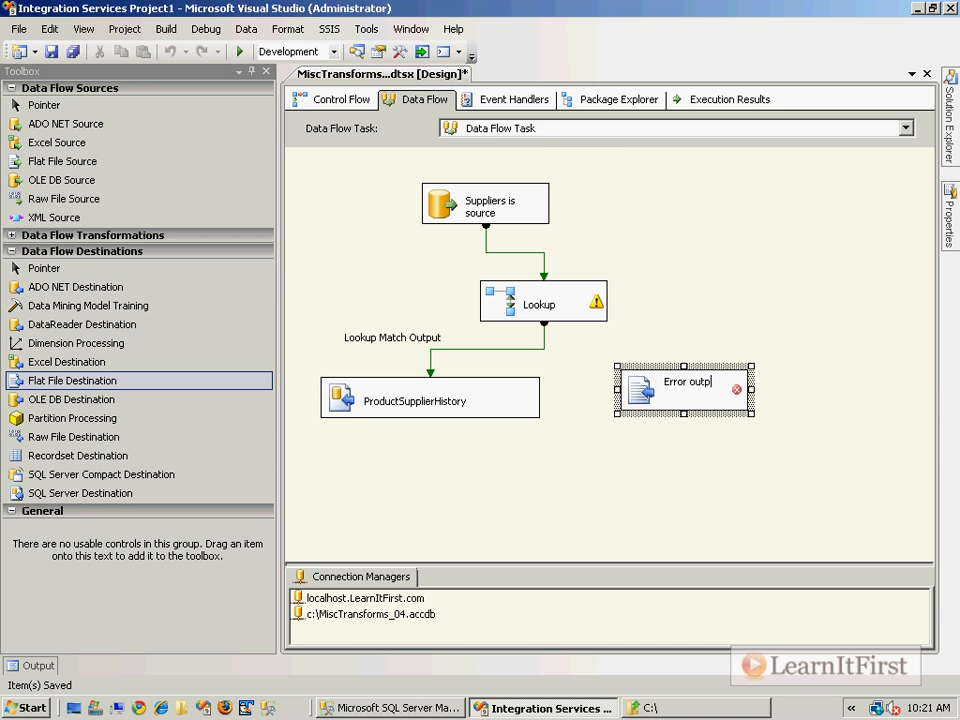
{"action": "type", "text": "ut"}
Connect the Lookup's error output to the Error output destination, keeping Redirect row as the error handling for Lookup Match Output
{"action": "left_click", "coordinate": [560, 318]}
{"action": "left_click_drag", "start_coordinate": [599, 342], "coordinate": [671, 392]}
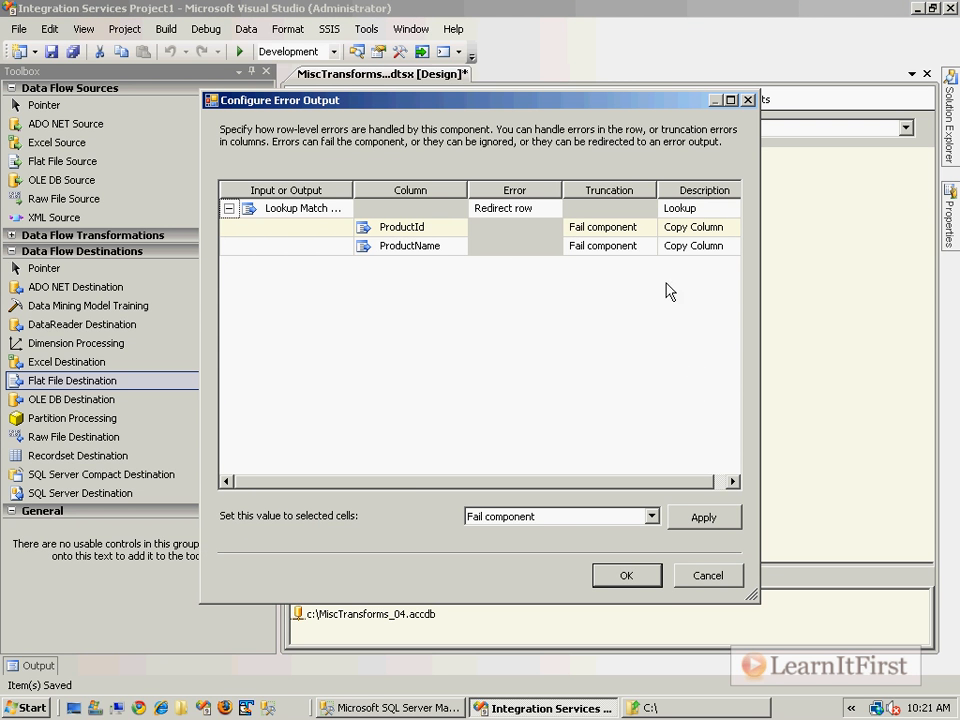
{"action": "left_click", "coordinate": [313, 212]}
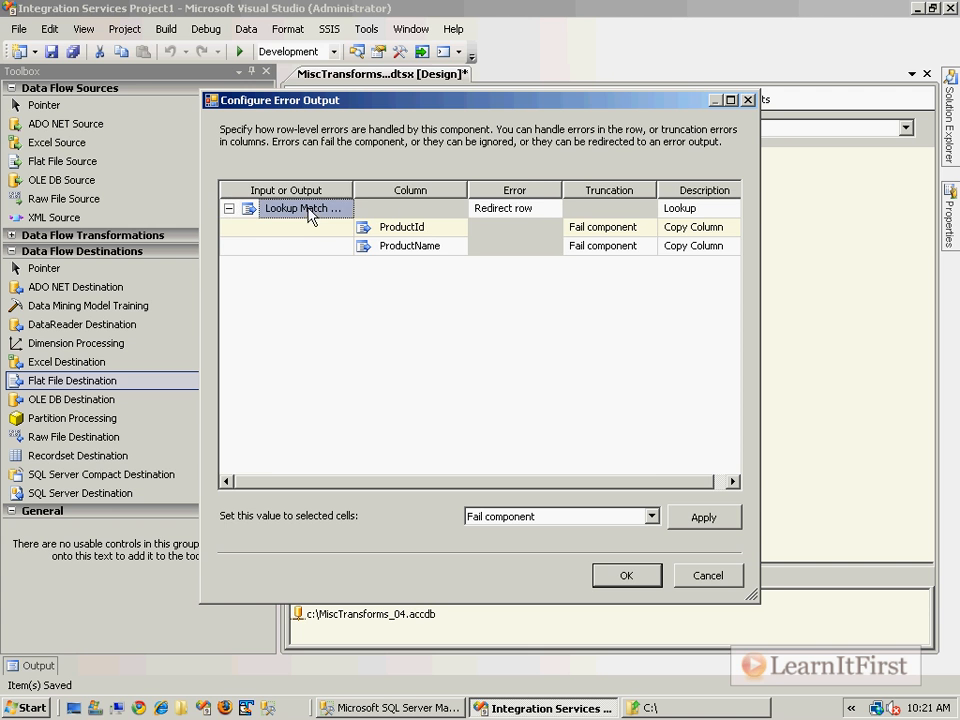
{"action": "left_click_drag", "start_coordinate": [352, 192], "coordinate": [428, 192]}
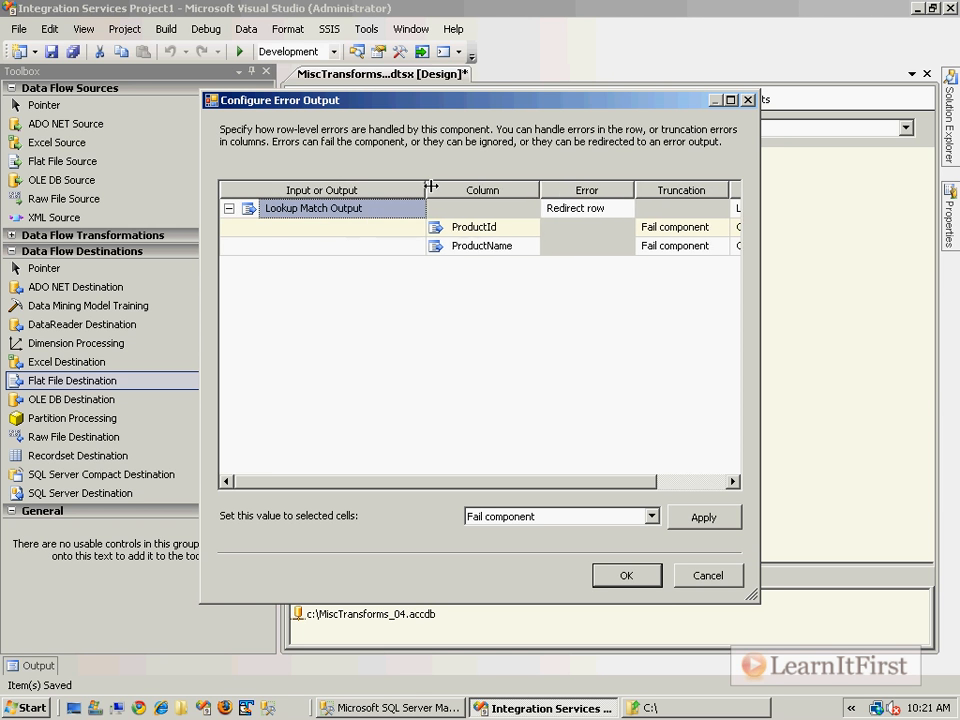
{"action": "left_click", "coordinate": [600, 209]}
{"action": "left_click", "coordinate": [626, 575]}
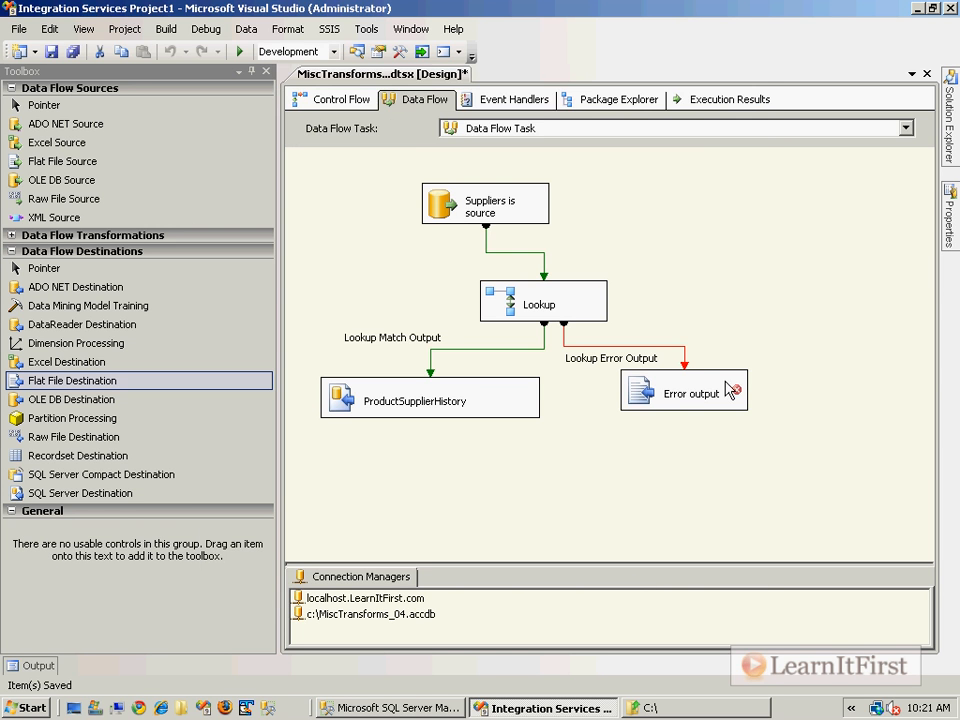
Create a delimited flat file connection manager named "Error rows" for c:\ErrorRows.txt, with column names in the first data row
{"action": "double_click", "coordinate": [643, 395]}
{"action": "left_click", "coordinate": [700, 186]}
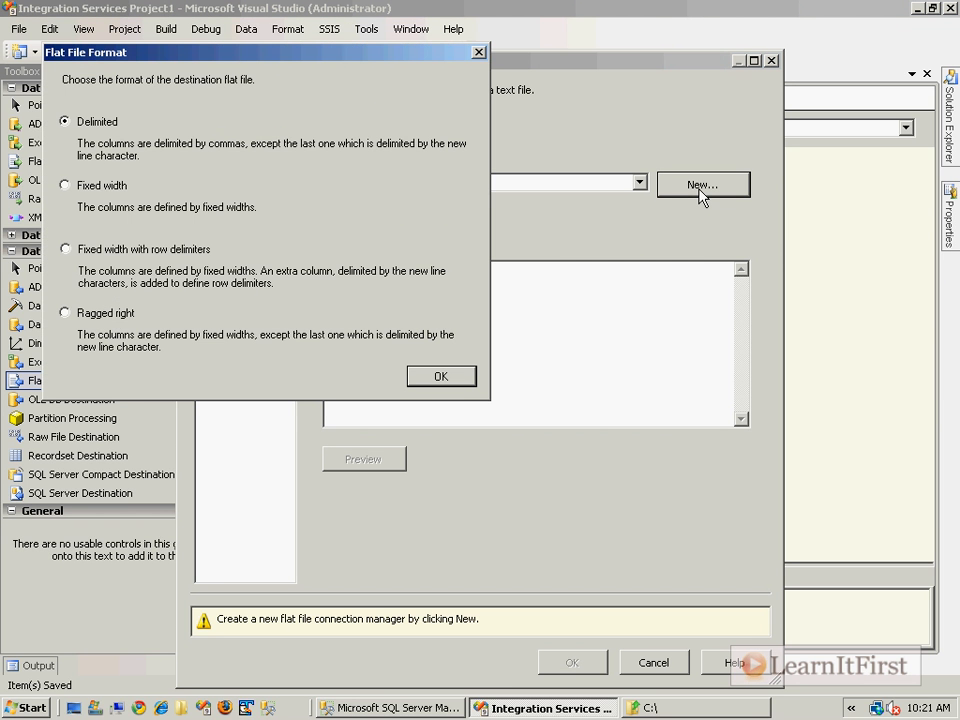
{"action": "key", "text": "Return"}
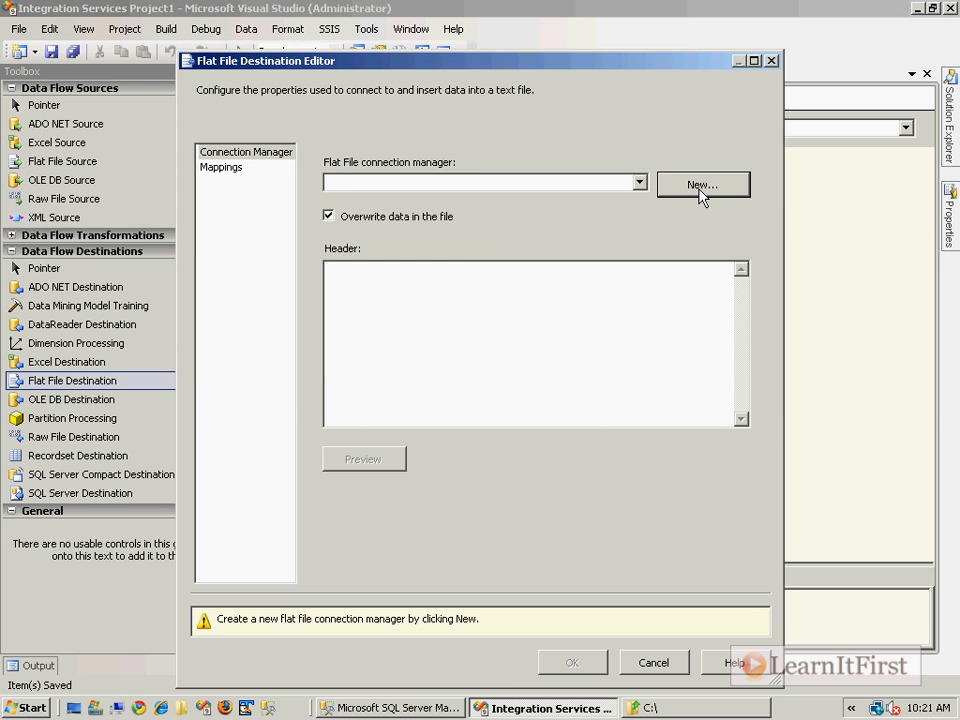
{"action": "type", "text": "Error row"}
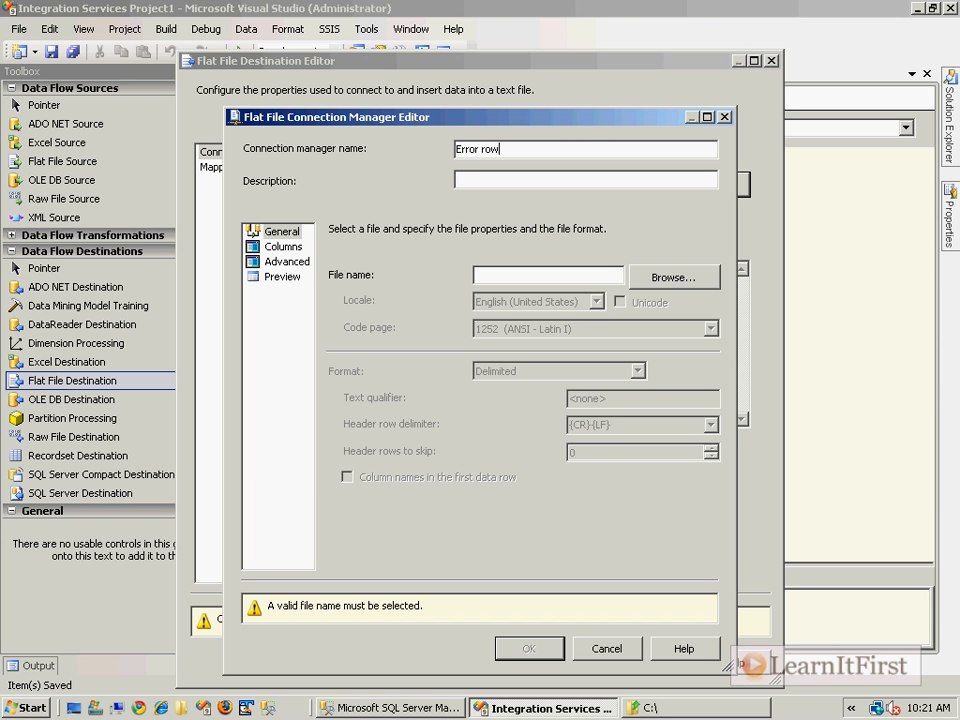
{"action": "left_click", "coordinate": [617, 279]}
{"action": "type", "text": "c:\\ErrorRows.txt"}
{"action": "left_click", "coordinate": [347, 477]}
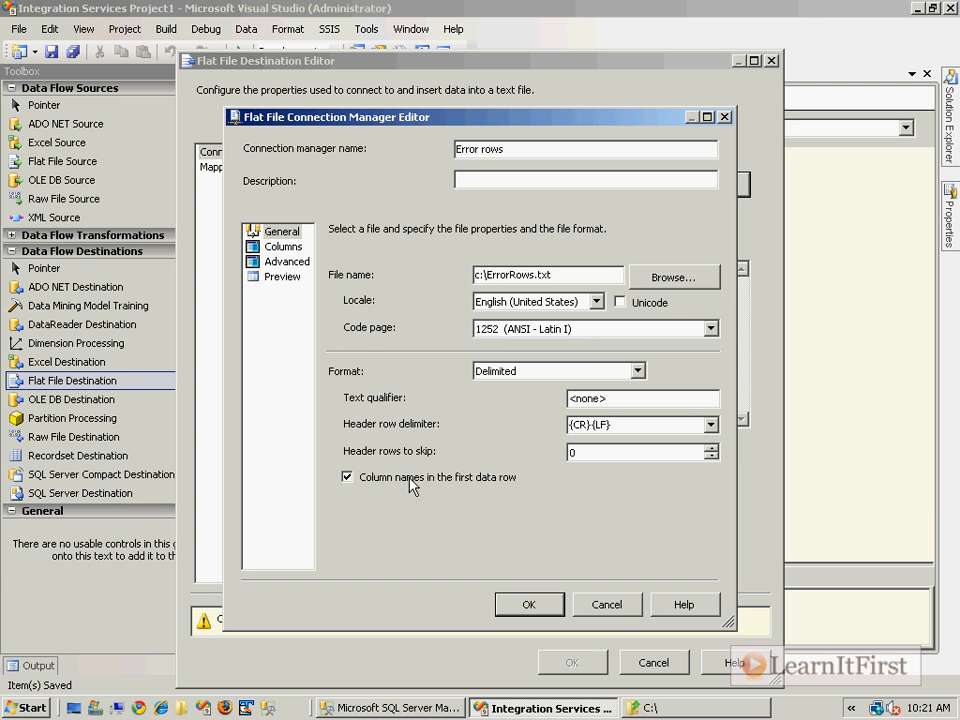
Review the Error rows connection's columns, accept the connection, and confirm the default column mappings of the Error output destination
{"action": "left_click", "coordinate": [283, 247]}
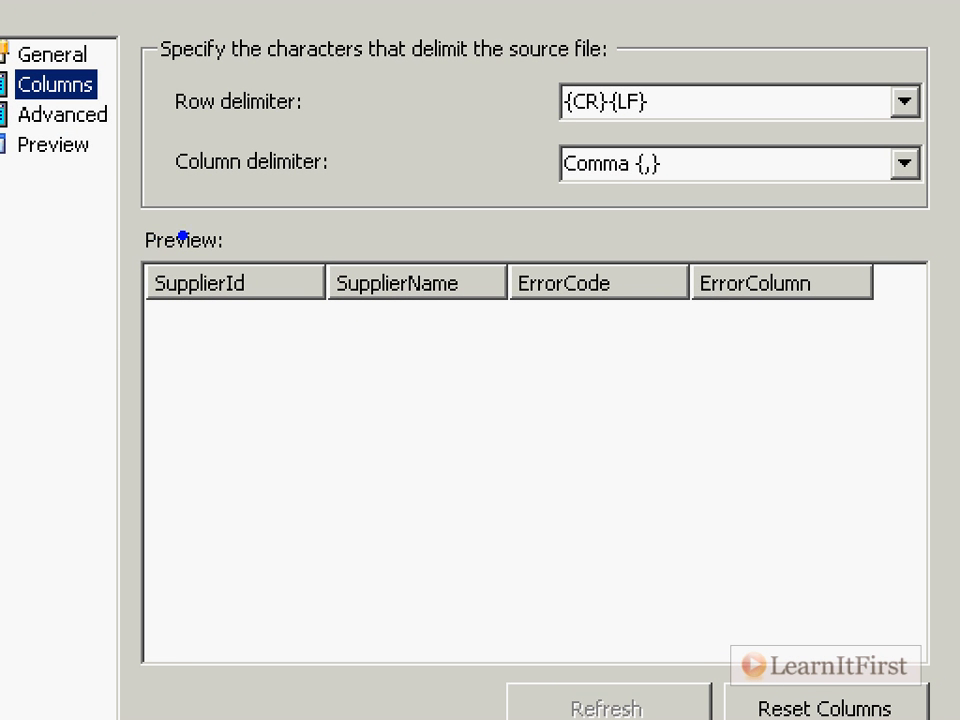
{"action": "left_click_drag", "start_coordinate": [93, 240], "coordinate": [527, 328]}
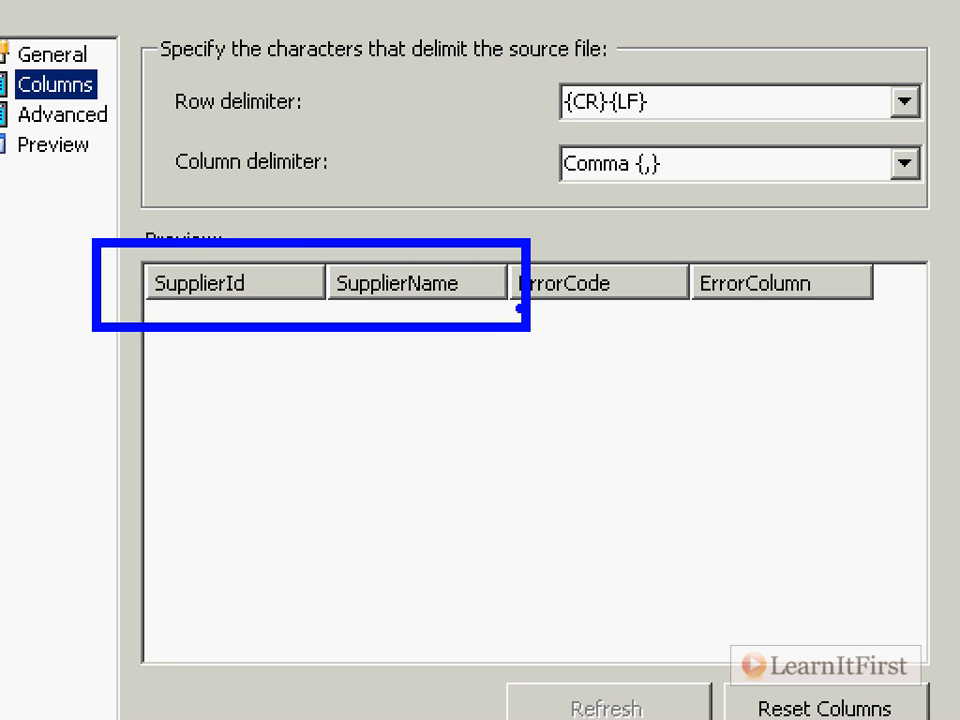
{"action": "key", "text": "Escape"}
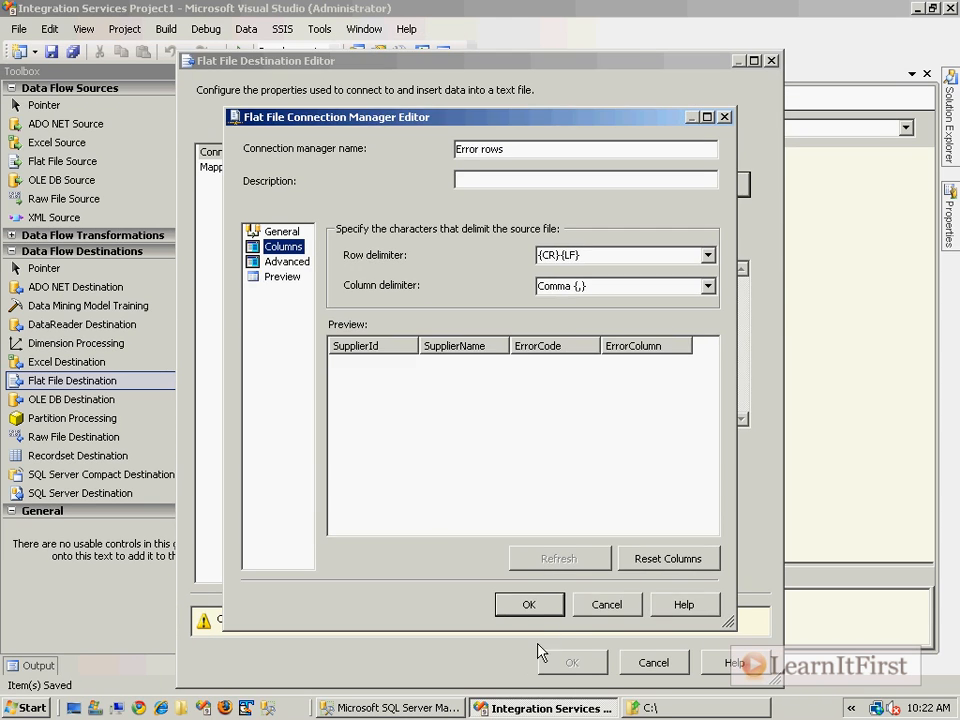
{"action": "left_click", "coordinate": [529, 604]}
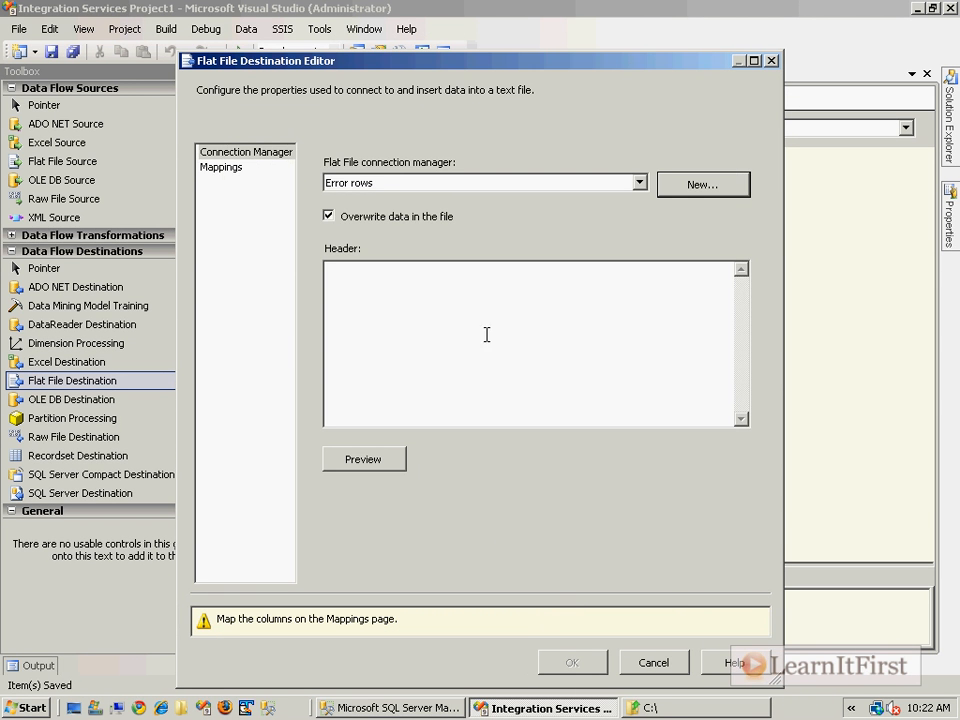
{"action": "left_click", "coordinate": [228, 169]}
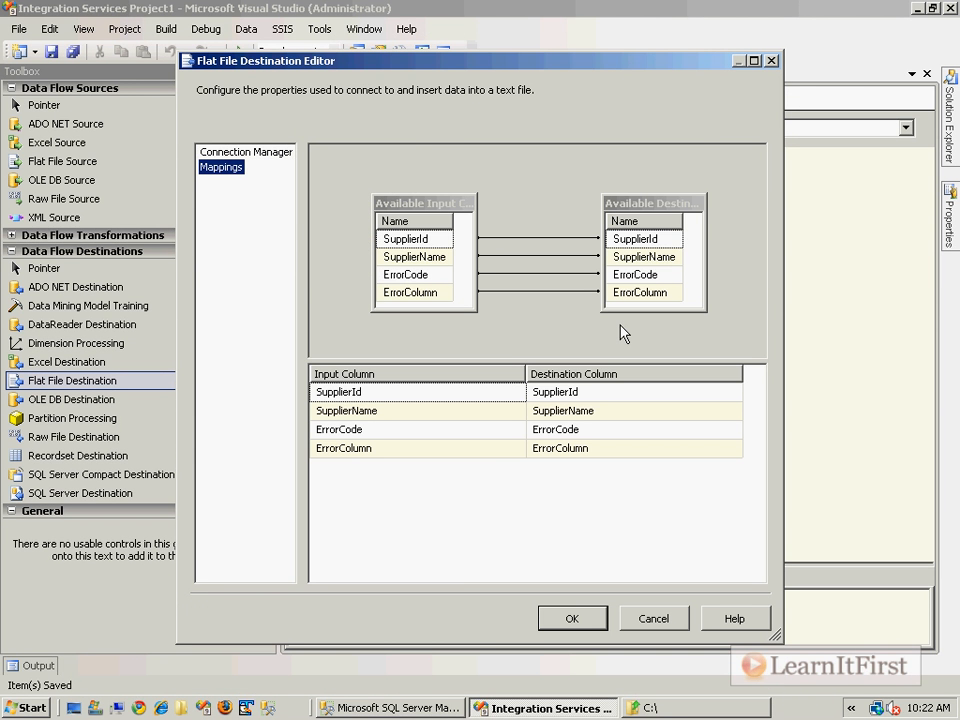
{"action": "left_click", "coordinate": [556, 612]}
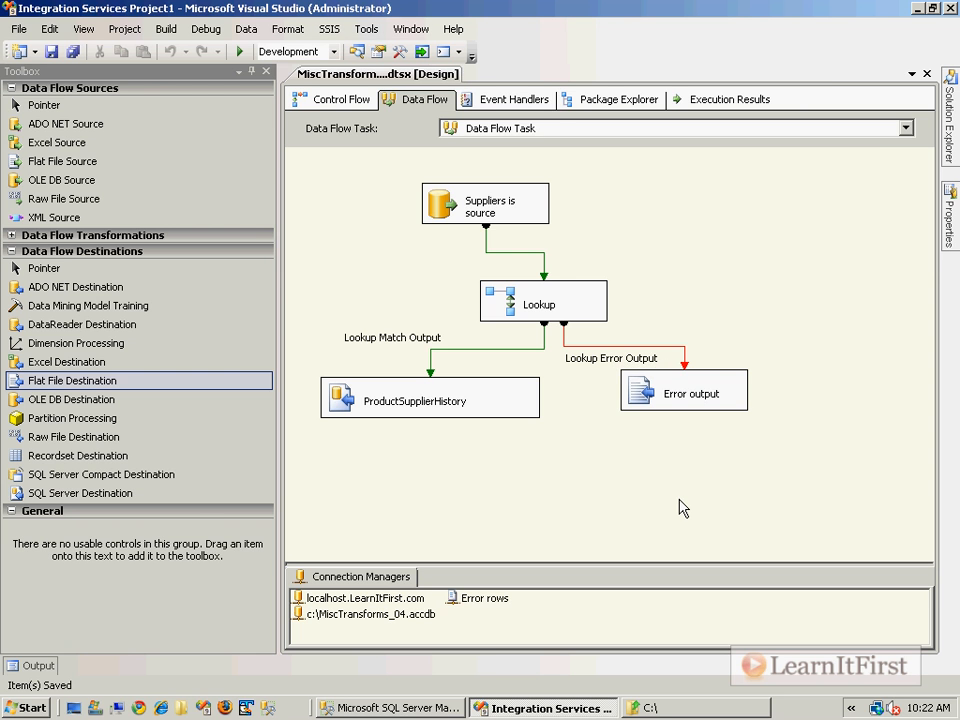
Run the package, check the row counts going to both destinations, and return to design mode
{"action": "key", "text": "F5"}
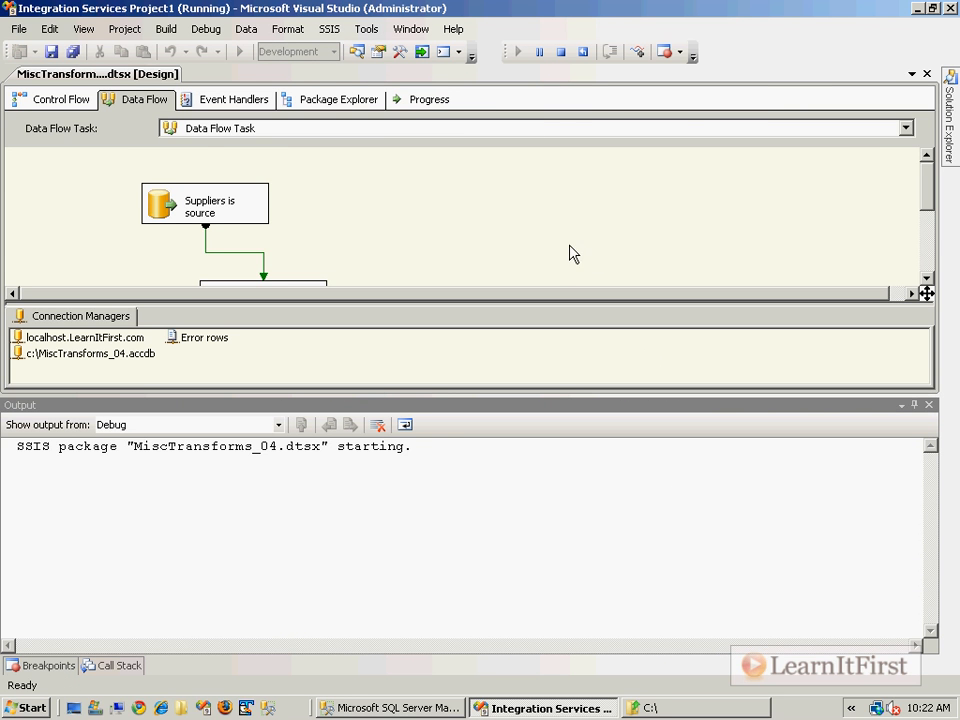
{"action": "scroll", "coordinate": [559, 268], "scroll_direction": "down", "scroll_amount": 2}
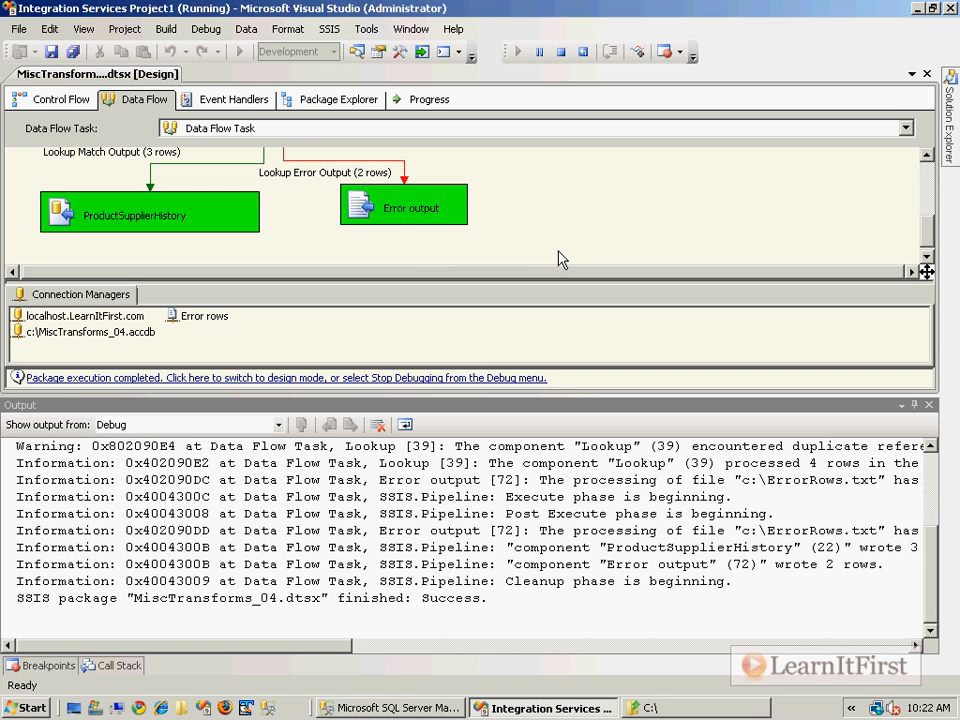
{"action": "left_click", "coordinate": [441, 381]}
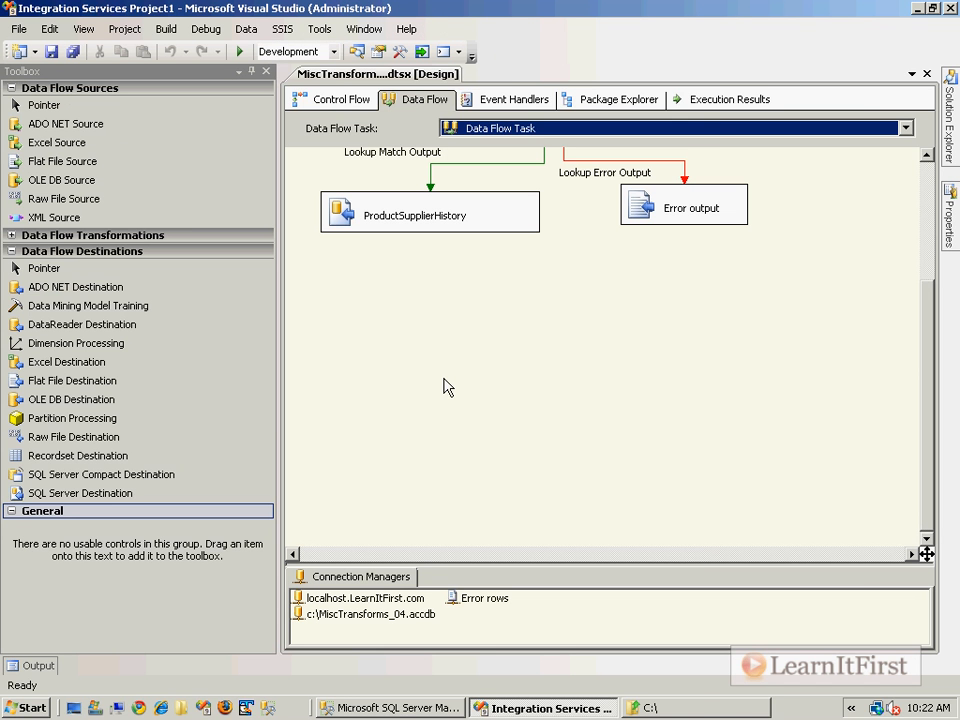
Switch to the C:\ folder in Windows Explorer and open ErrorRows.txt to inspect the redirected rows
{"action": "left_click", "coordinate": [700, 708]}
{"action": "left_click", "coordinate": [288, 362]}
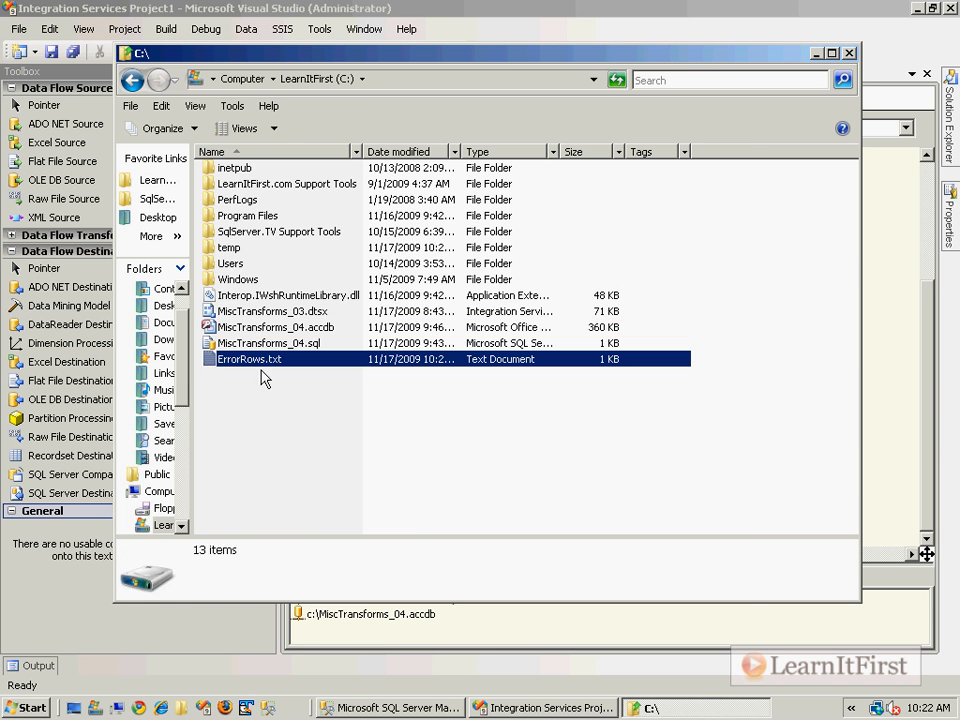
{"action": "double_click", "coordinate": [270, 367]}
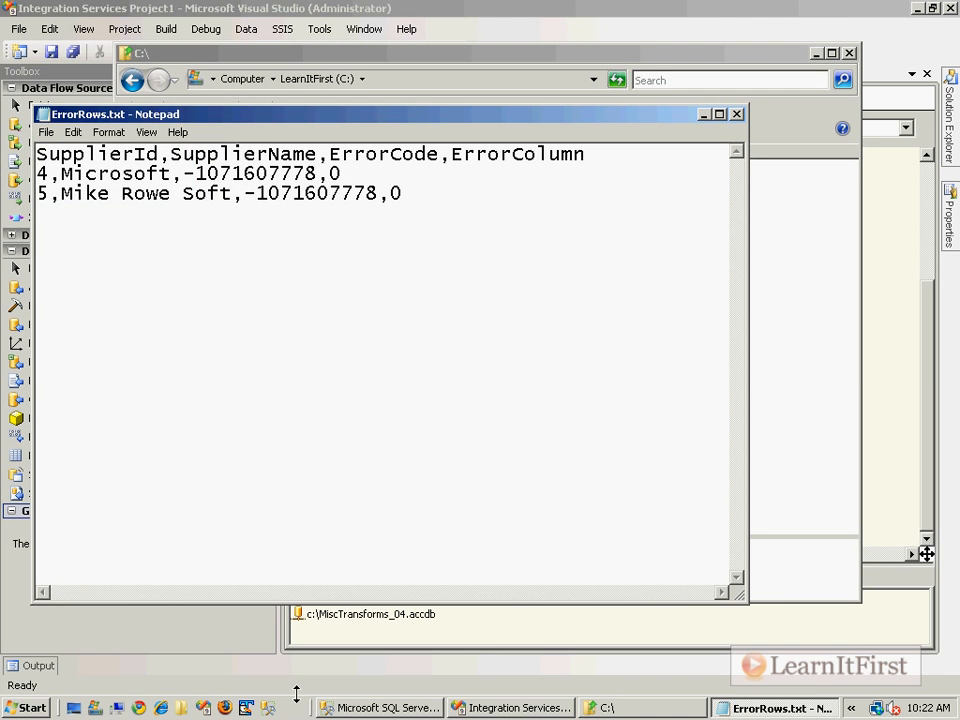
Switch to SQL Server Management Studio, rerun the ProductSupplierHistory query, and inspect the SupplierId and ProductId values
{"action": "left_click", "coordinate": [372, 709]}
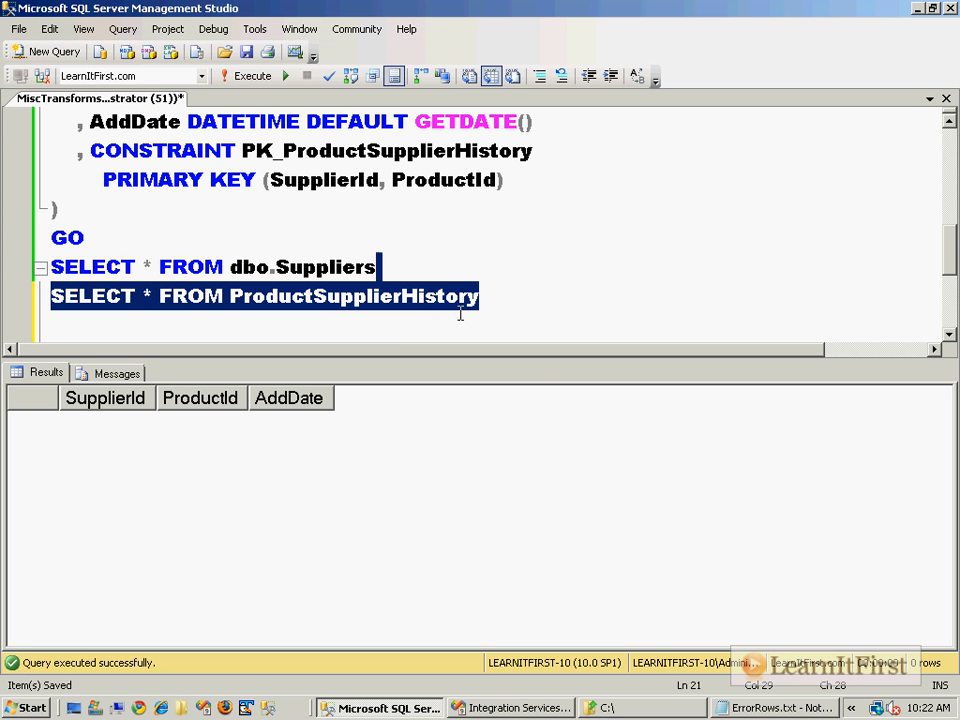
{"action": "left_click", "coordinate": [101, 452]}
{"action": "left_click", "coordinate": [140, 478]}
{"action": "left_click_drag", "start_coordinate": [180, 477], "coordinate": [186, 430]}
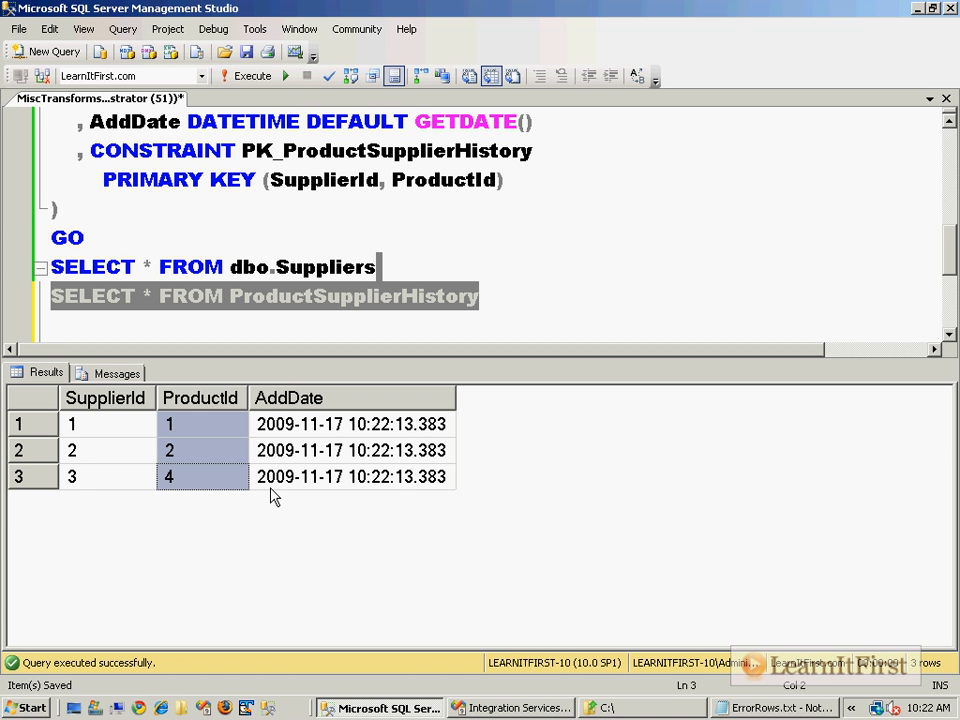
Delete all rows from ProductSupplierHistory, save the script, and query the table again to check it
{"action": "key", "text": "ctrl+r"}
{"action": "left_click", "coordinate": [367, 471]}
{"action": "scroll", "coordinate": [362, 472], "scroll_direction": "down", "scroll_amount": 2}
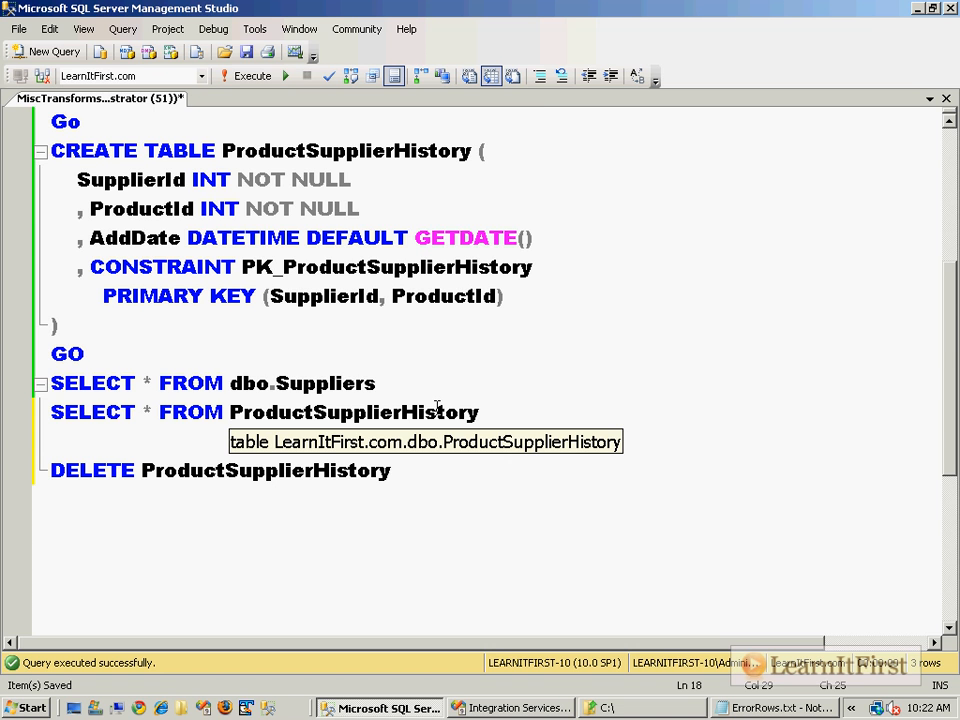
{"action": "key", "text": "F5"}
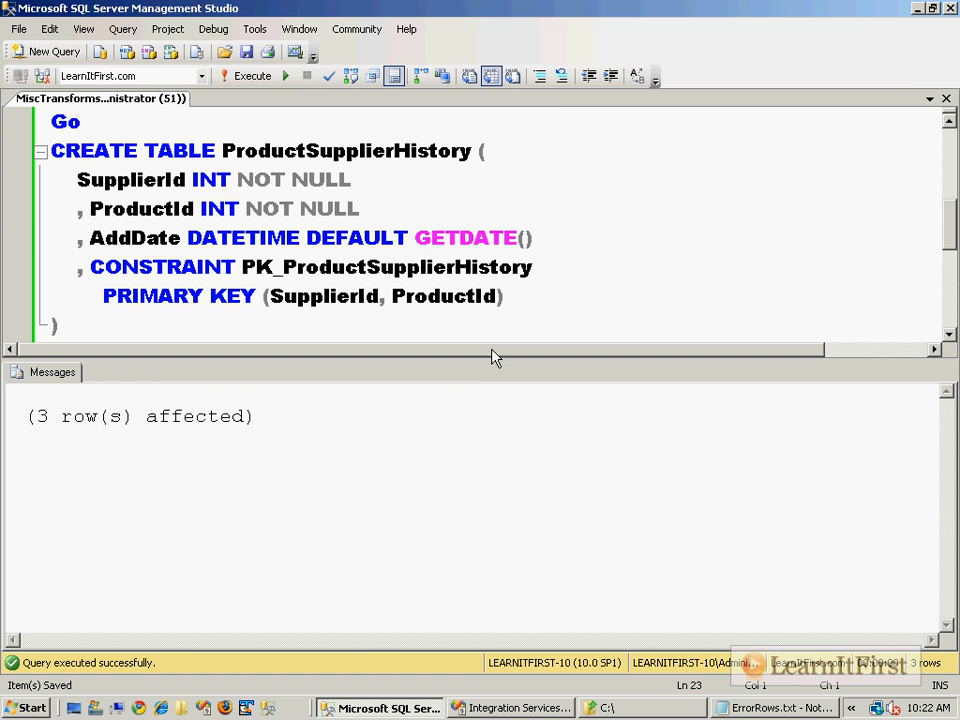
{"action": "left_click_drag", "start_coordinate": [496, 300], "coordinate": [516, 285]}
{"action": "left_click_drag", "start_coordinate": [517, 238], "coordinate": [521, 216]}
{"action": "key", "text": "F5"}
{"action": "key", "text": "ctrl+s"}
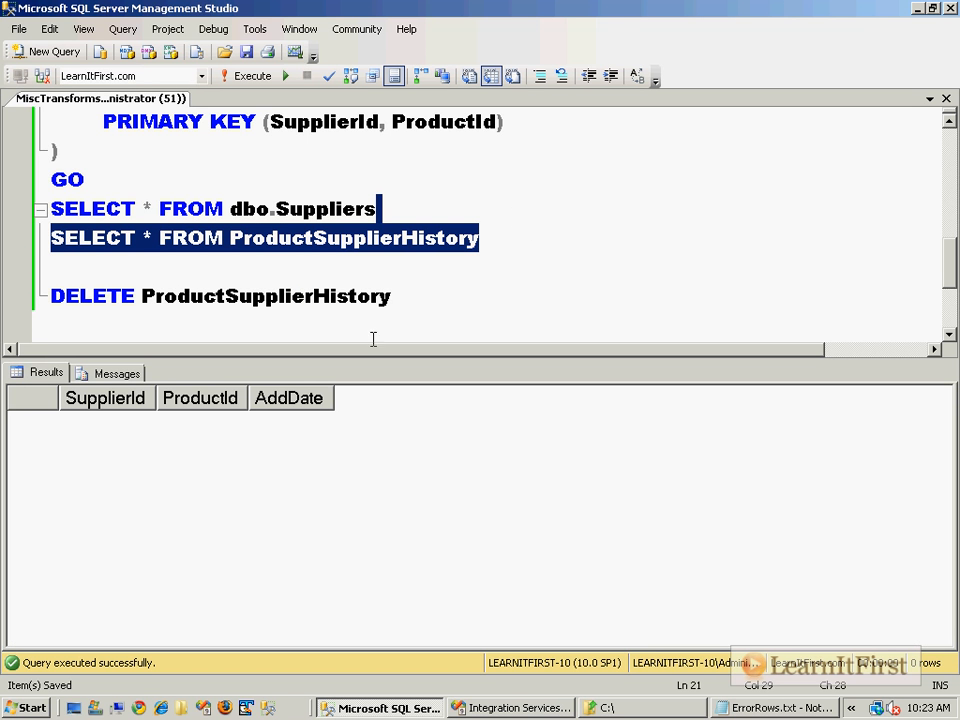
Switch to Visual Studio and set the Lookup transformation to redirect rows with no matching entries to the no match output
{"action": "left_click", "coordinate": [514, 706]}
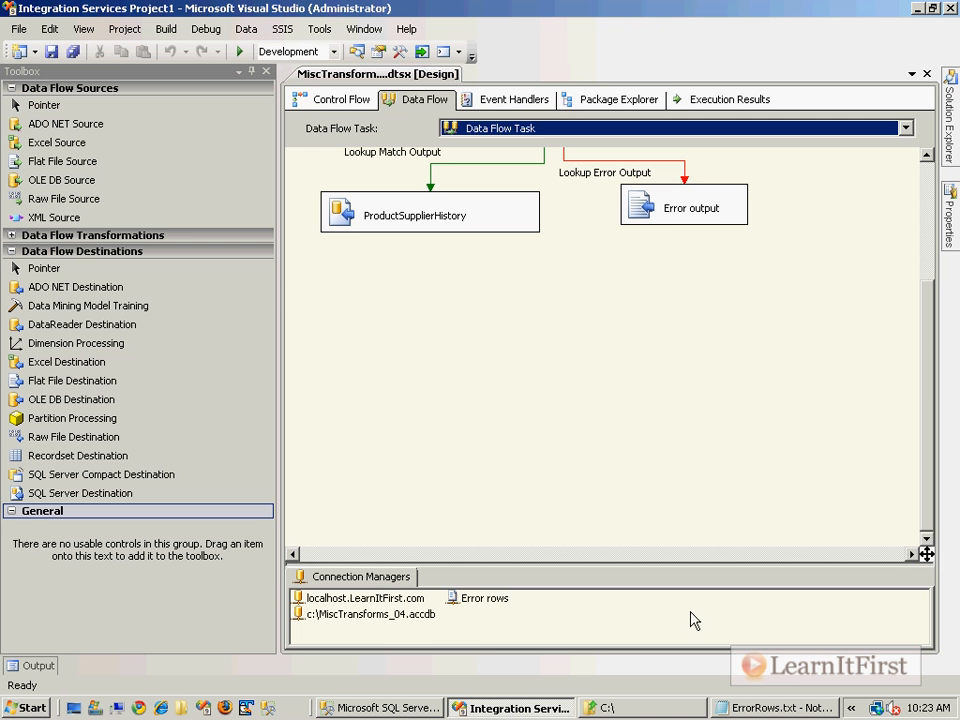
{"action": "scroll", "coordinate": [542, 306], "scroll_direction": "up", "scroll_amount": 4}
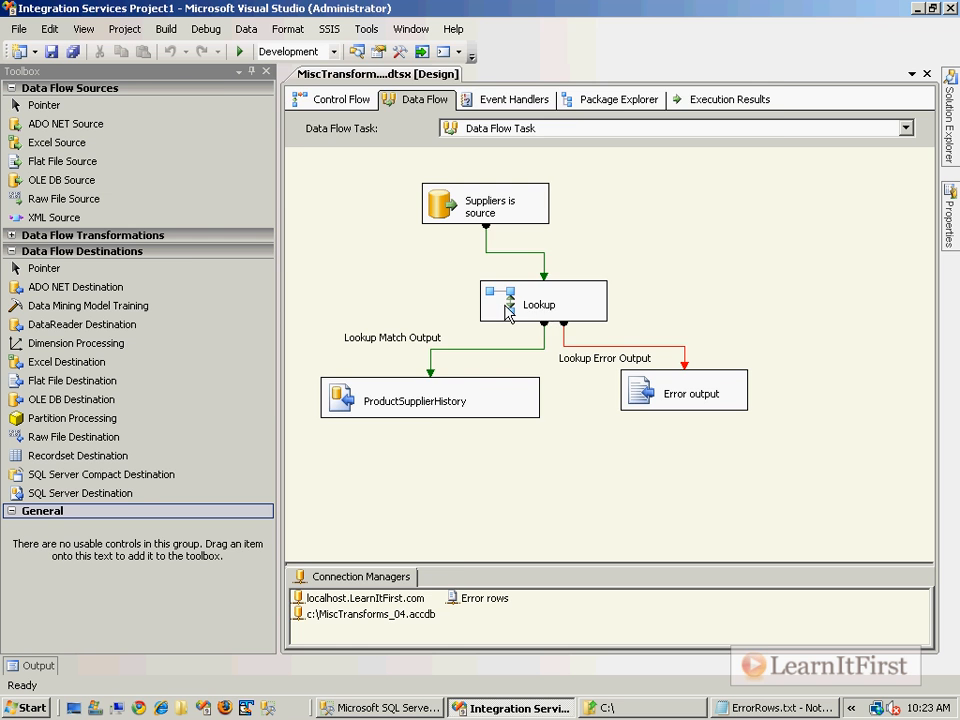
{"action": "double_click", "coordinate": [507, 316]}
{"action": "left_click", "coordinate": [470, 430]}
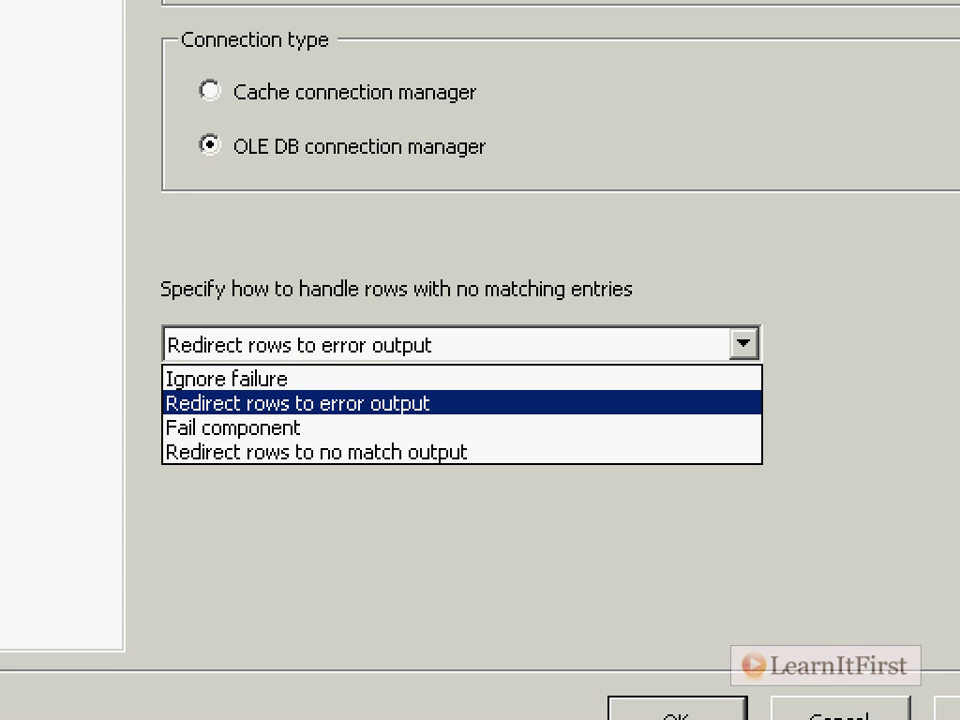
{"action": "left_click_drag", "start_coordinate": [315, 471], "coordinate": [470, 478]}
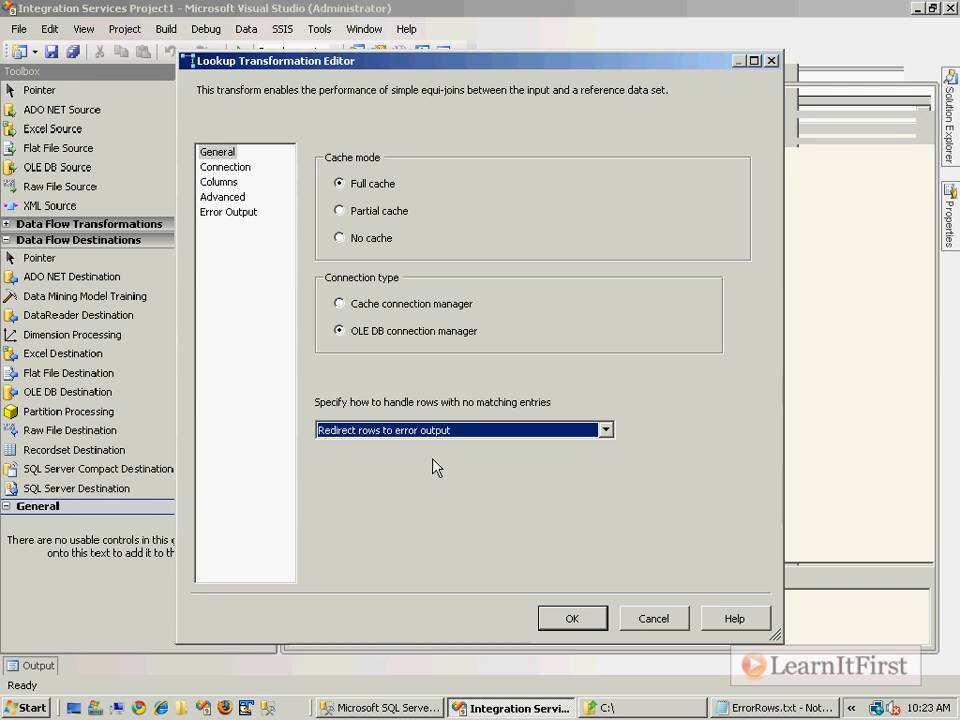
{"action": "left_click", "coordinate": [414, 347]}
{"action": "left_click", "coordinate": [404, 448]}
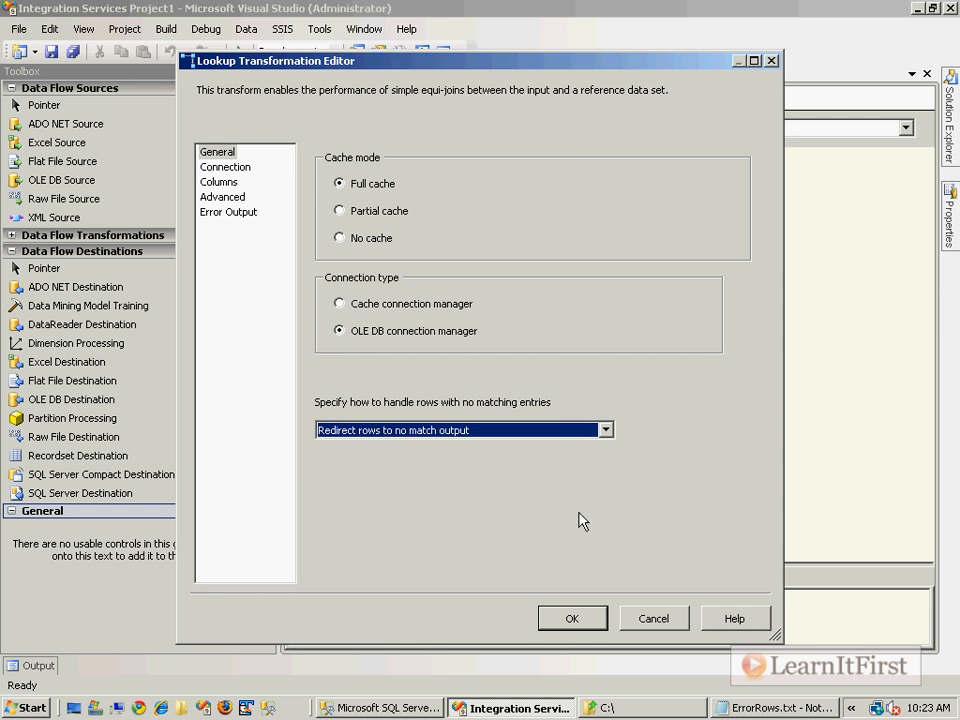
{"action": "left_click", "coordinate": [570, 617]}
Switch to ErrorRows.txt in Notepad, examine the ErrorCode and ErrorColumn values of both rows, and close the file
{"action": "left_click", "coordinate": [743, 710]}
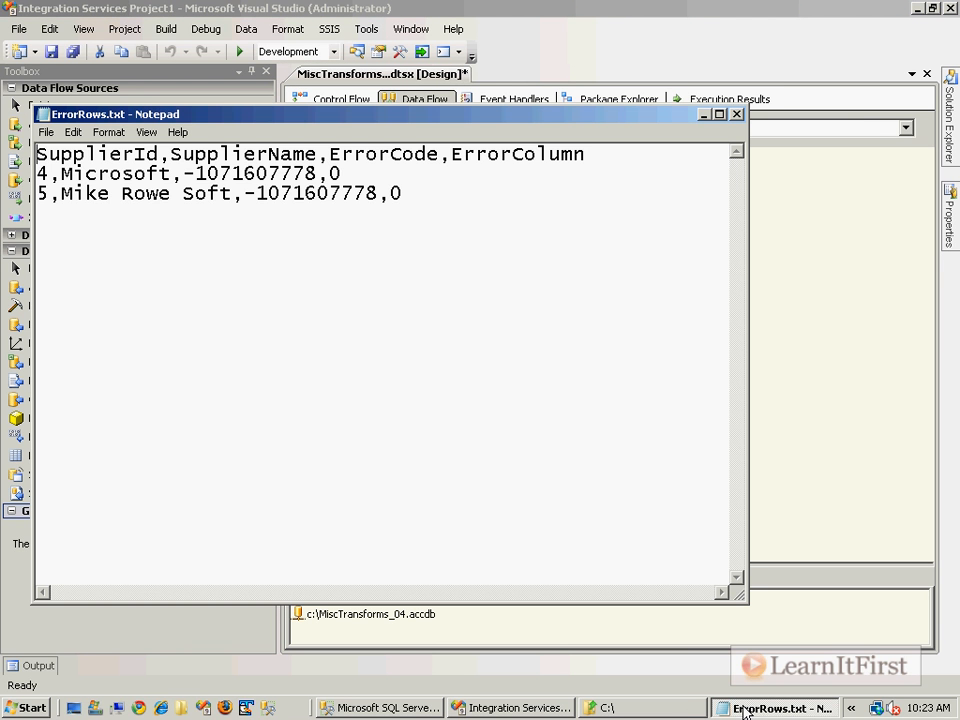
{"action": "left_click_drag", "start_coordinate": [335, 155], "coordinate": [599, 158]}
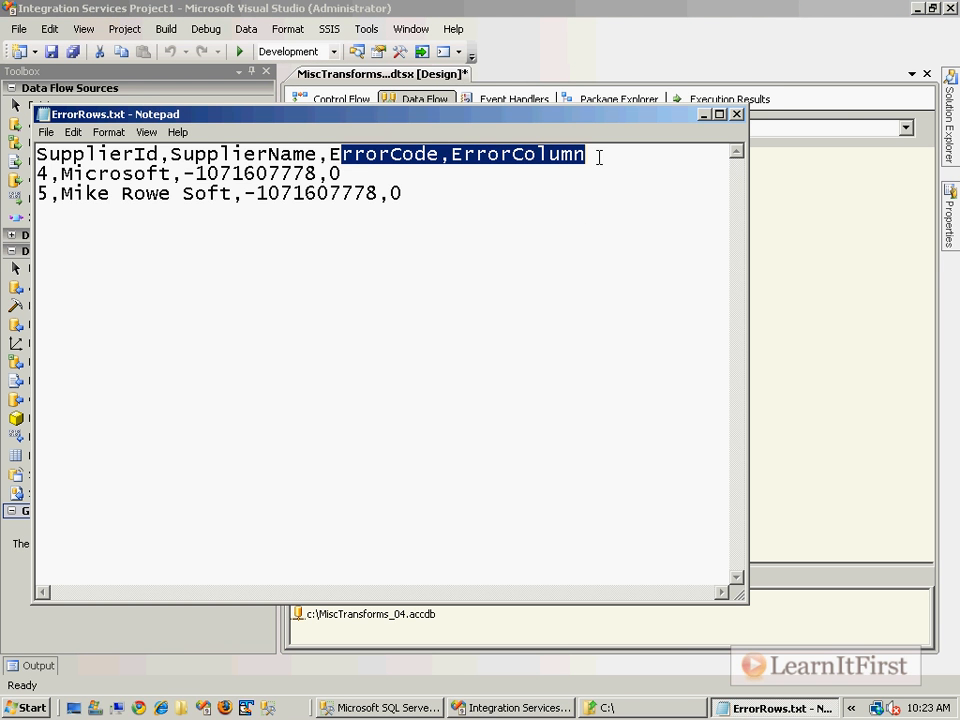
{"action": "left_click_drag", "start_coordinate": [179, 174], "coordinate": [345, 175]}
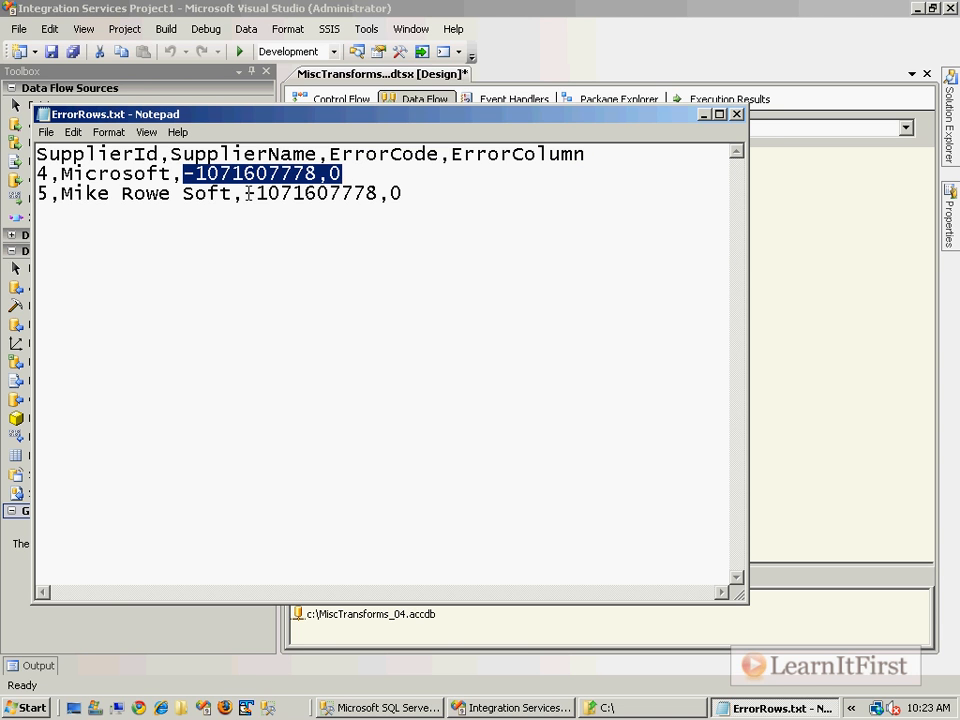
{"action": "left_click_drag", "start_coordinate": [244, 193], "coordinate": [482, 189]}
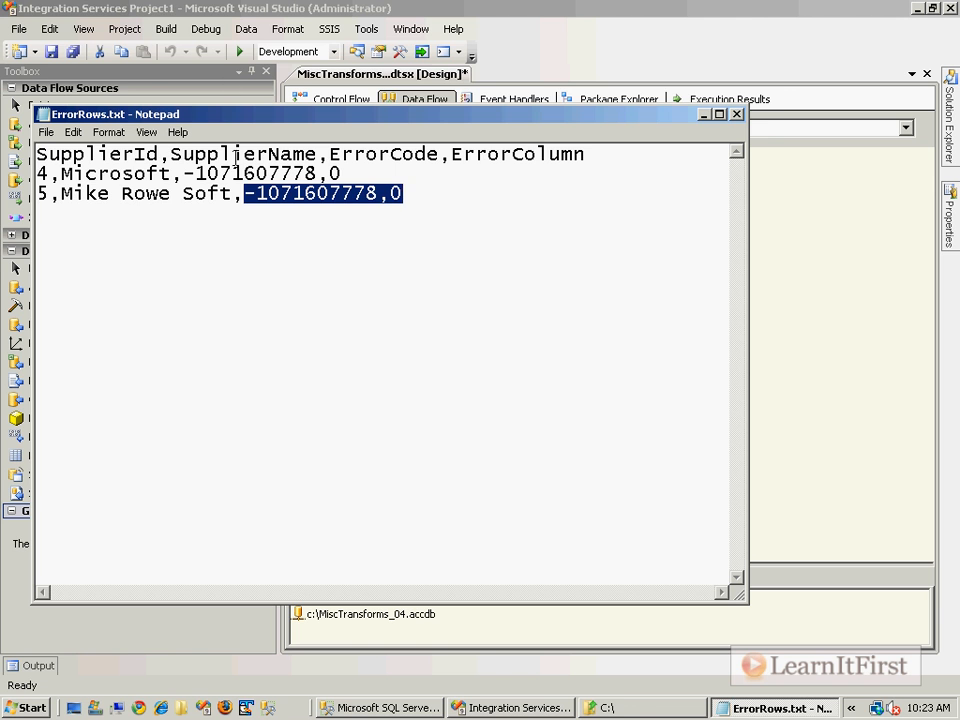
{"action": "left_click", "coordinate": [749, 131]}
Delete the Error output destination from the data flow and save the package
{"action": "key", "text": "ctrl+s"}
{"action": "mouse_move", "coordinate": [592, 316]}
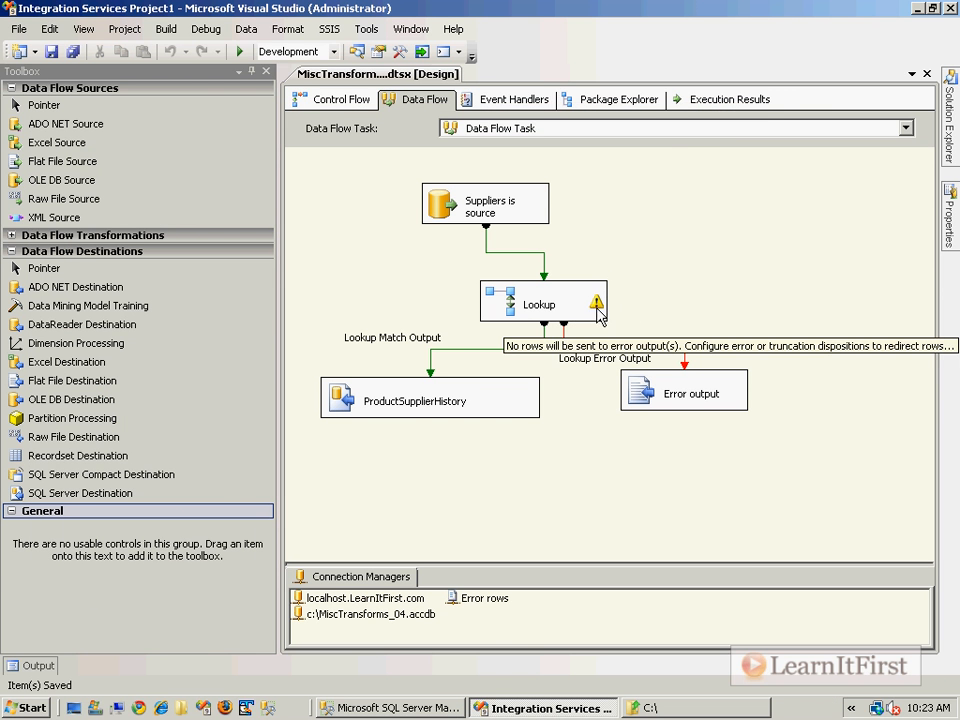
{"action": "left_click_drag", "start_coordinate": [652, 400], "coordinate": [797, 410]}
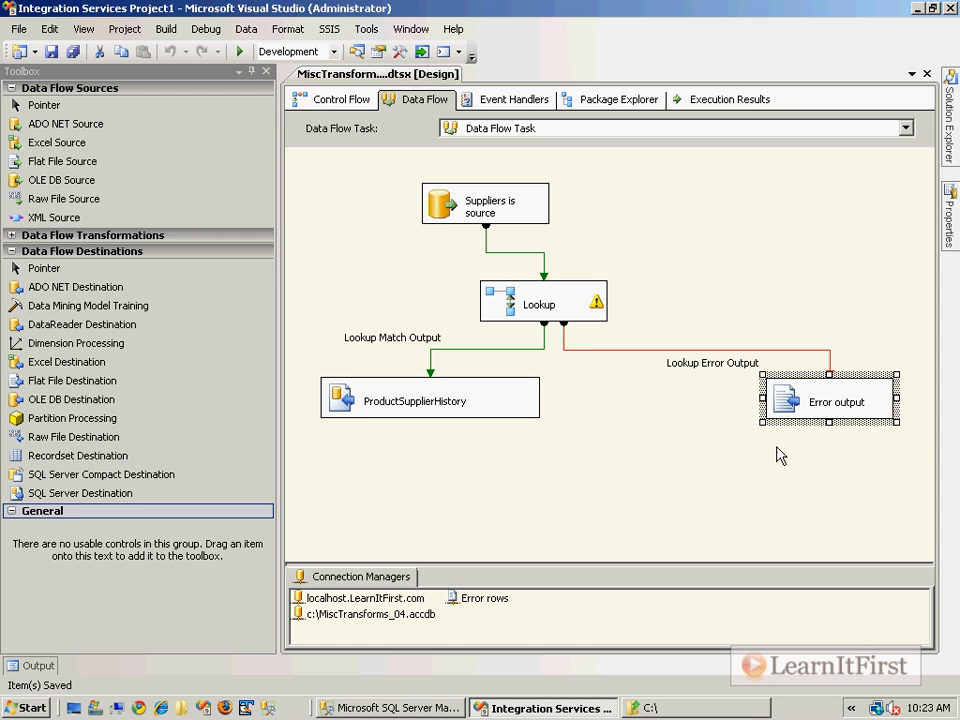
{"action": "key", "text": "Delete"}
{"action": "key", "text": "ctrl+s"}
Add a SQL Server Destination named NoMatch and connect the Lookup No Match Output to it
{"action": "left_click", "coordinate": [454, 401]}
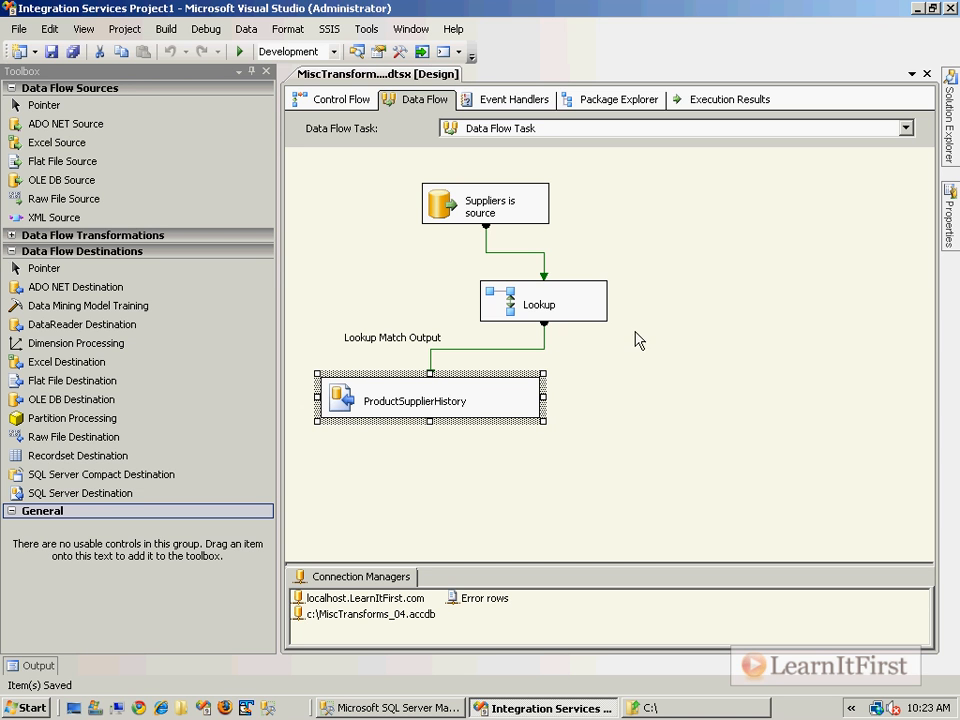
{"action": "left_click_drag", "start_coordinate": [96, 491], "coordinate": [688, 408]}
{"action": "type", "text": "NoMatch"}
{"action": "key", "text": "Return"}
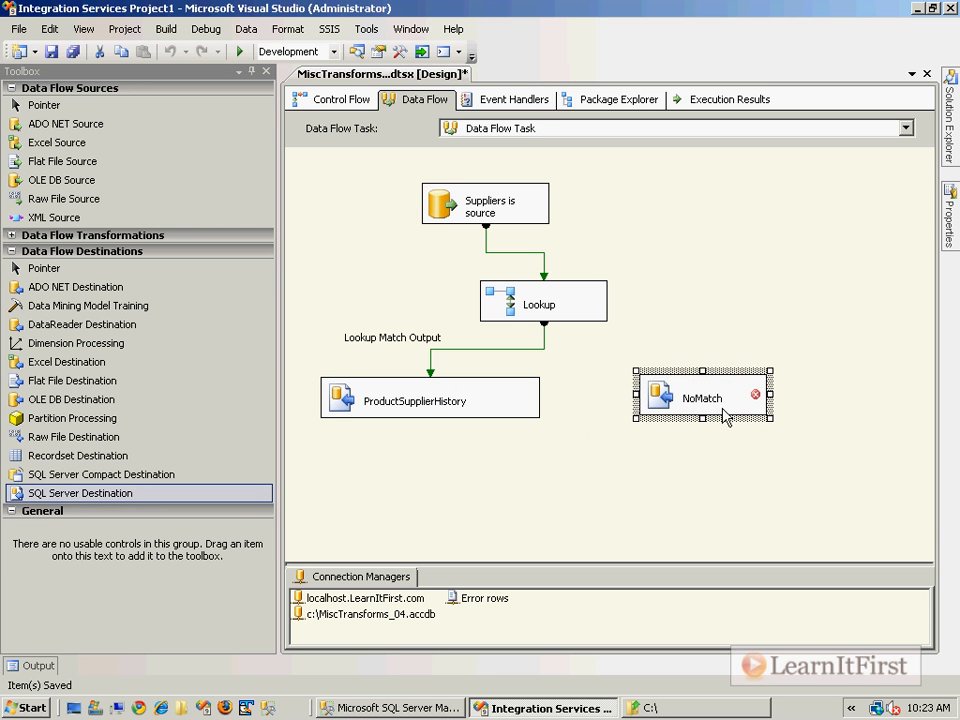
{"action": "left_click", "coordinate": [575, 305]}
{"action": "mouse_move", "coordinate": [598, 340]}
{"action": "left_mouse_down"}
{"action": "mouse_move", "coordinate": [611, 364]}
{"action": "mouse_move", "coordinate": [660, 383]}
{"action": "mouse_move", "coordinate": [589, 381]}
{"action": "mouse_move", "coordinate": [578, 360]}
{"action": "mouse_move", "coordinate": [675, 393]}
{"action": "left_mouse_up"}
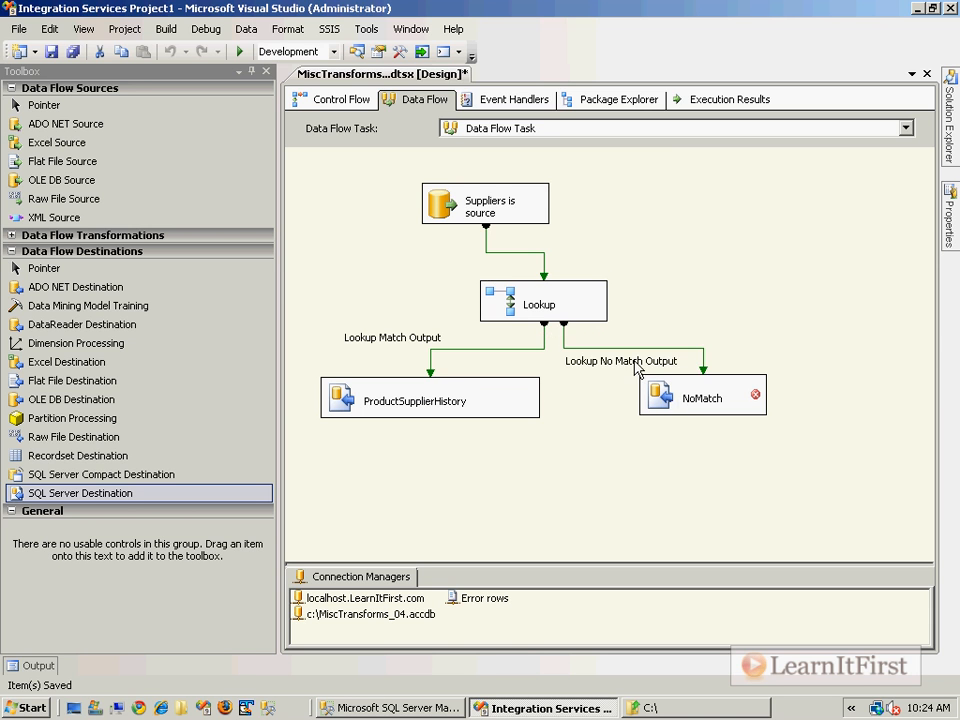
{"action": "key", "text": "ctrl+1"}
{"action": "left_click", "coordinate": [480, 360]}
{"action": "left_click_drag", "start_coordinate": [590, 363], "coordinate": [655, 360]}
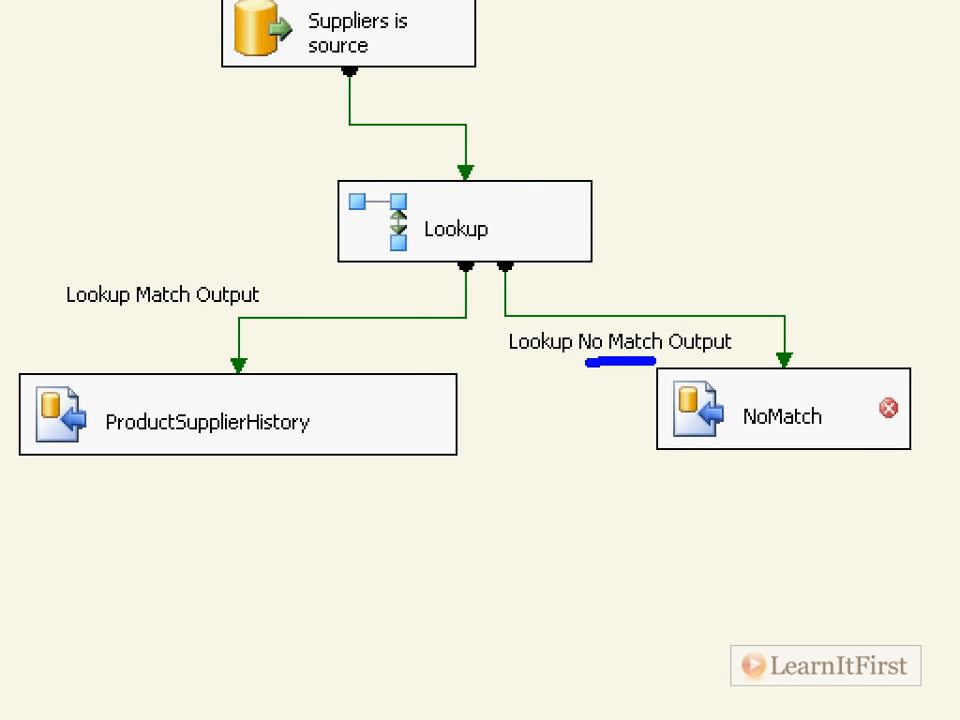
{"action": "left_click_drag", "start_coordinate": [135, 317], "coordinate": [204, 311]}
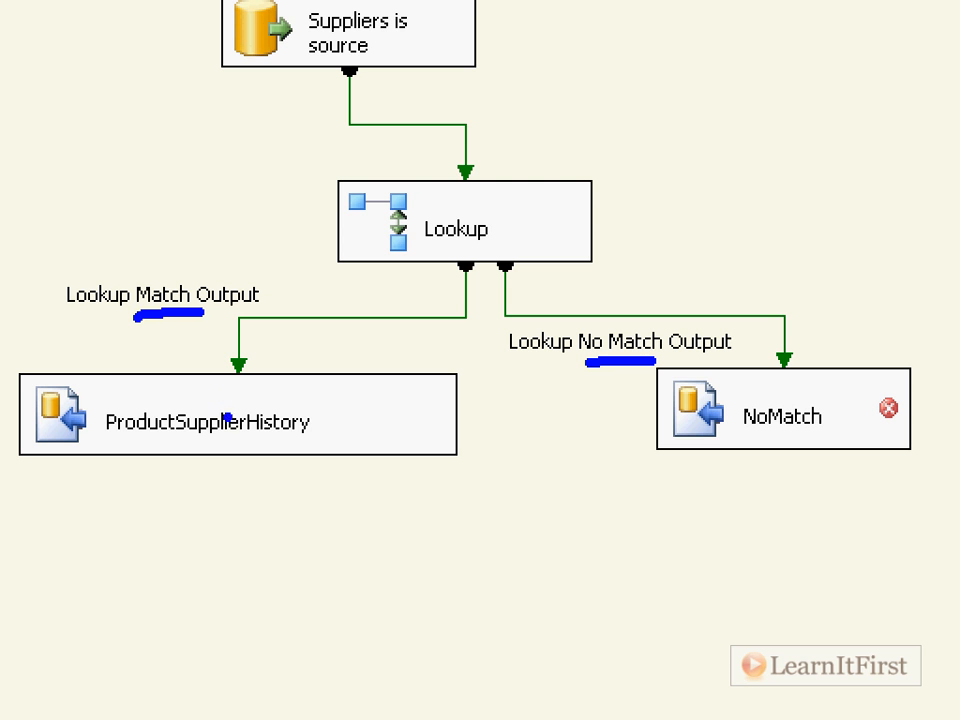
{"action": "key", "text": "Escape"}
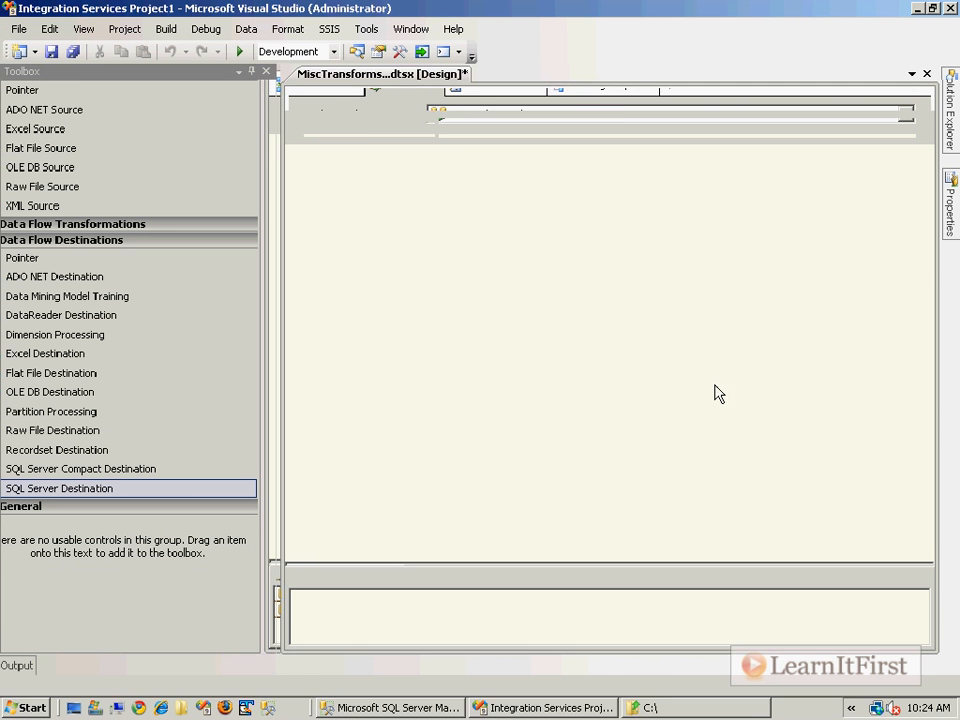
Create a NoMatch table with SupplierId int and SupplierName nvarchar(128) for the NoMatch destination, and accept the default column mappings
{"action": "double_click", "coordinate": [670, 398]}
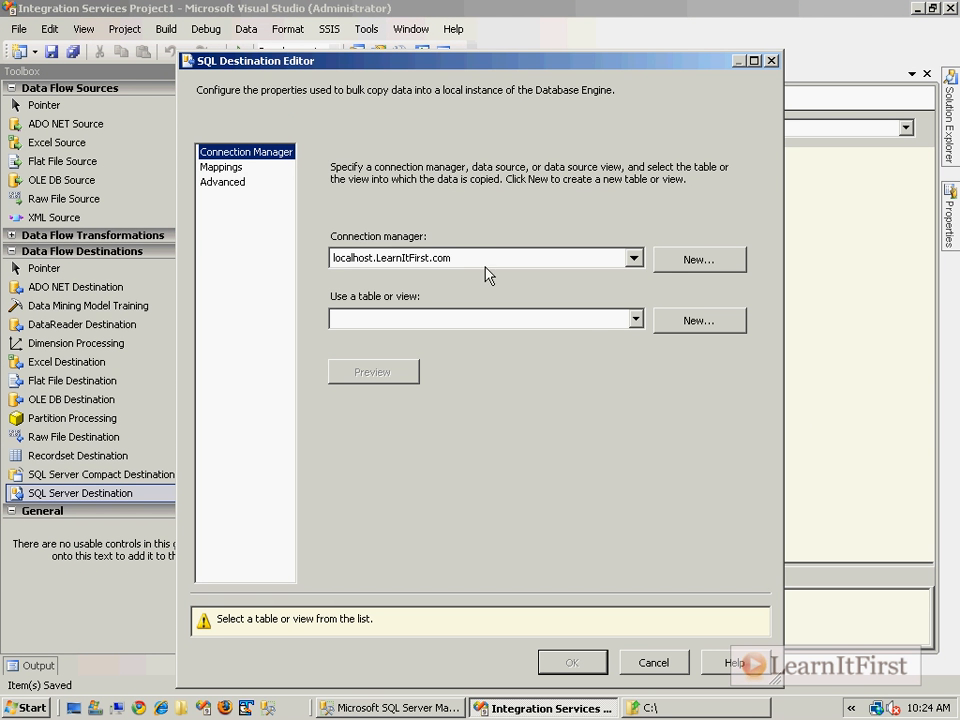
{"action": "left_click", "coordinate": [699, 321]}
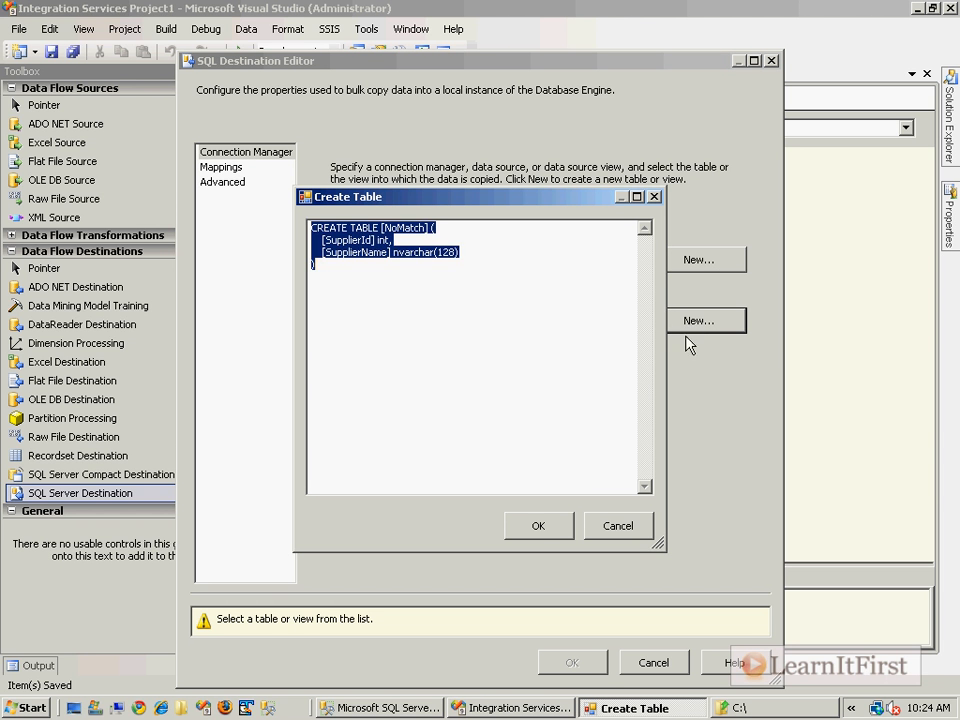
{"action": "left_click", "coordinate": [402, 236]}
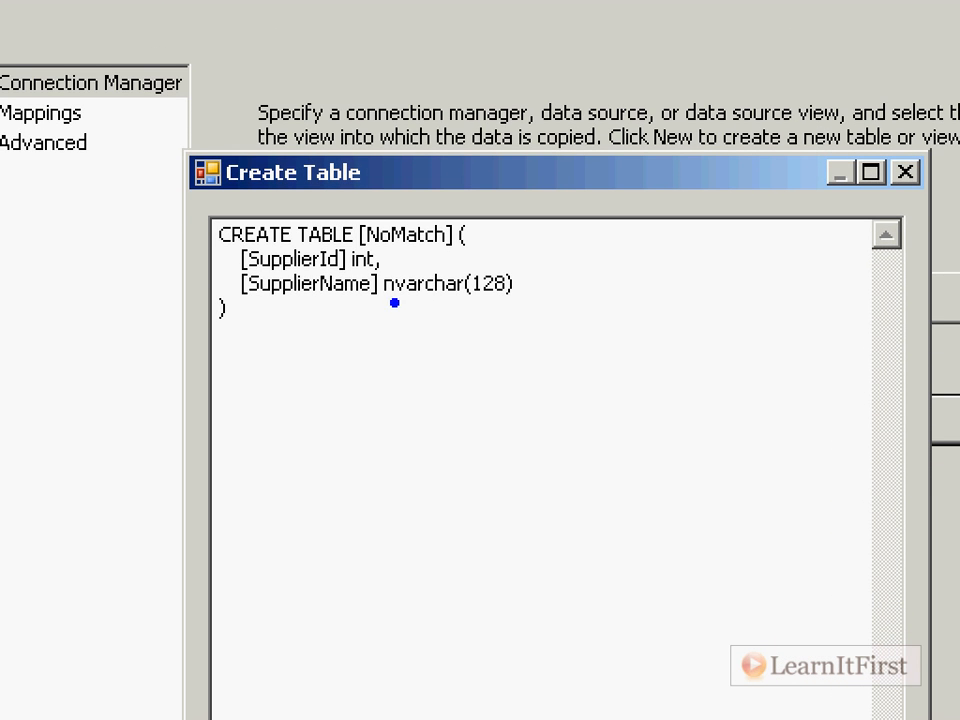
{"action": "left_click_drag", "start_coordinate": [240, 272], "coordinate": [320, 271]}
{"action": "left_click_drag", "start_coordinate": [268, 298], "coordinate": [372, 314]}
{"action": "key", "text": "ctrl+z"}
{"action": "key", "text": "ctrl+z"}
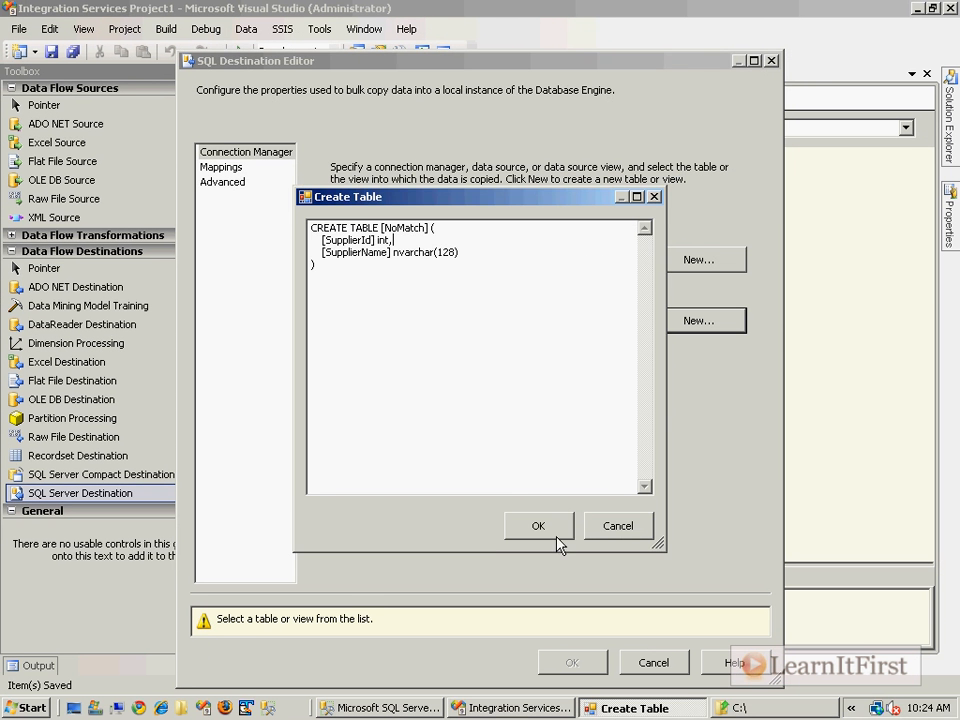
{"action": "left_click", "coordinate": [538, 525]}
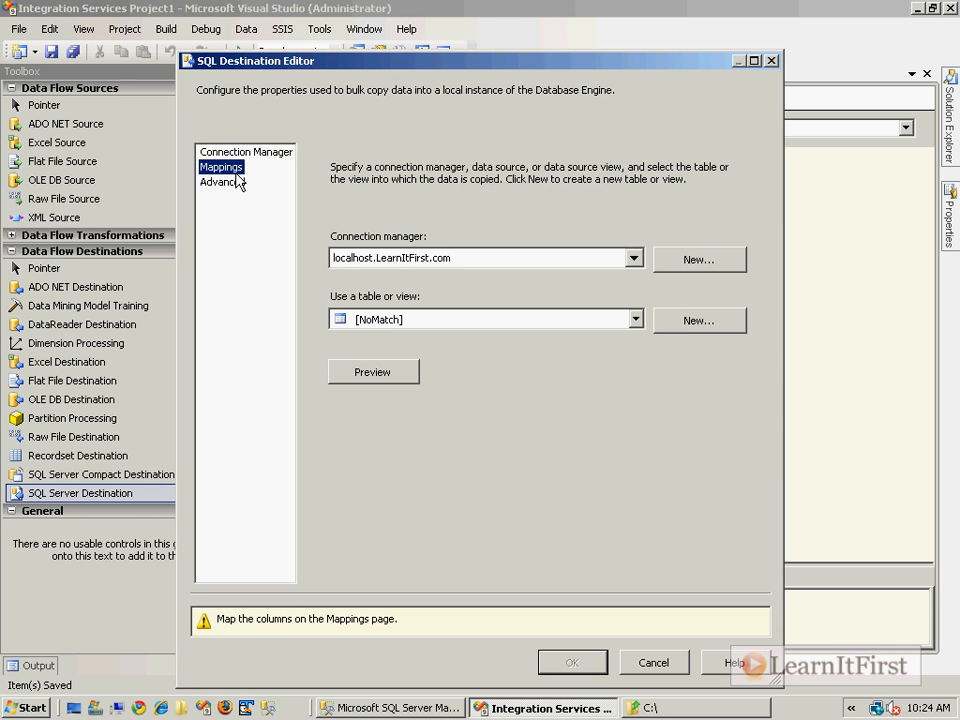
{"action": "left_click", "coordinate": [222, 167]}
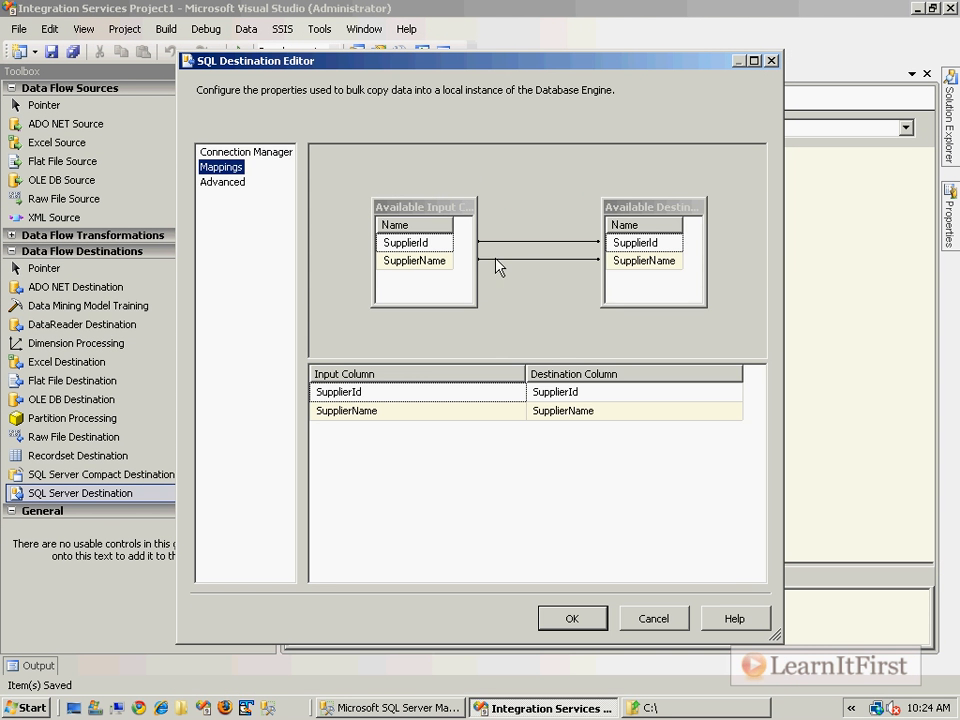
{"action": "left_click", "coordinate": [574, 616]}
Run the package, check the row counts of the Lookup match and no match outputs, and return to design mode
{"action": "key", "text": "F5"}
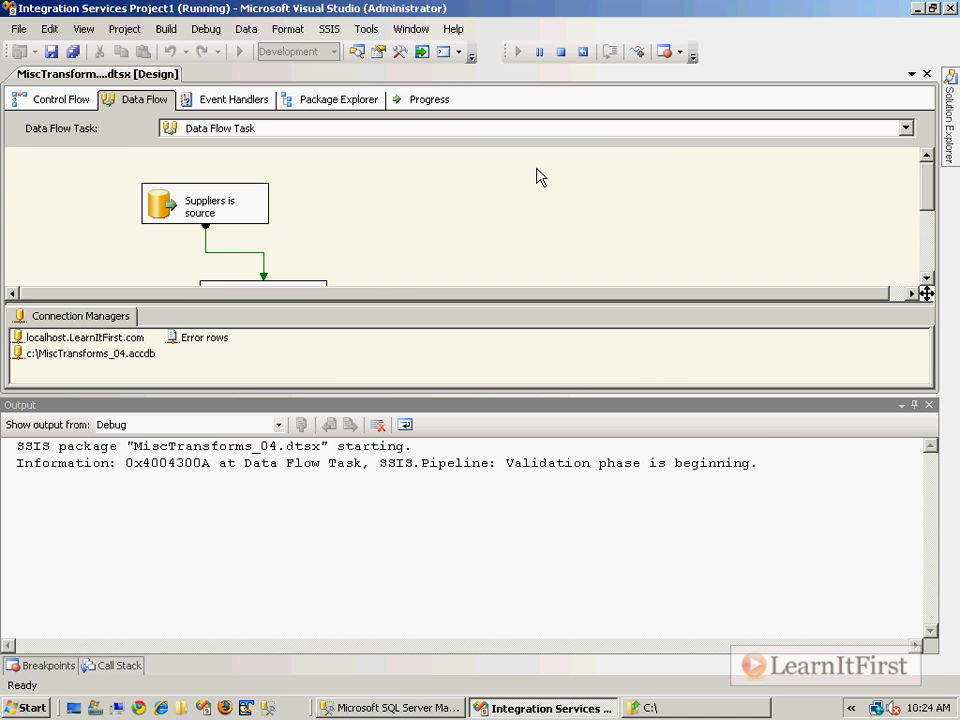
{"action": "scroll", "coordinate": [534, 180], "scroll_direction": "down", "scroll_amount": 4}
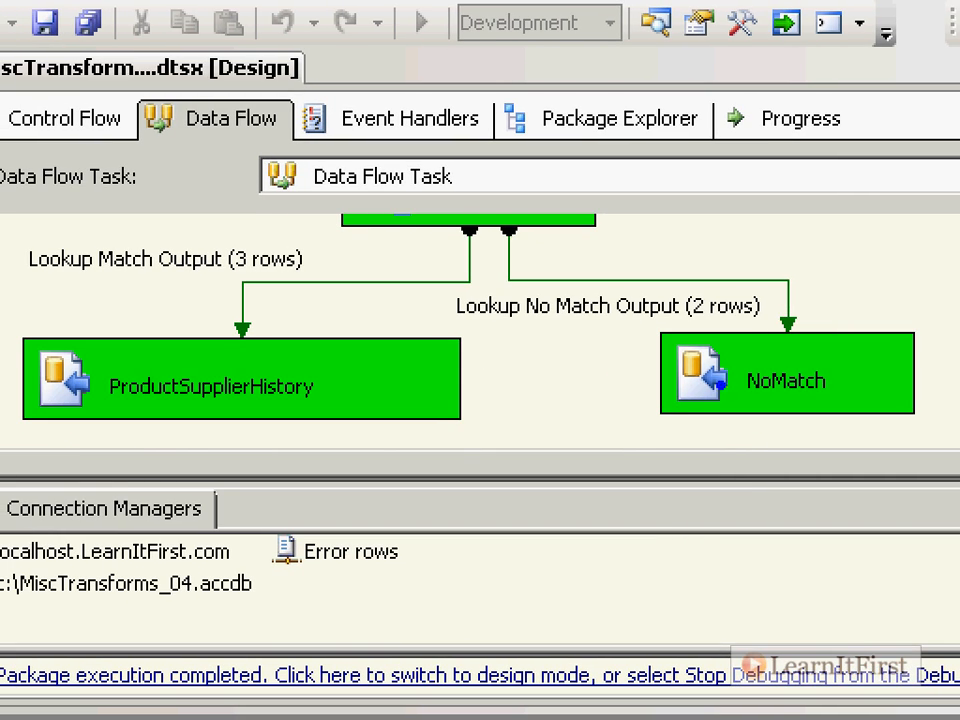
{"action": "left_click_drag", "start_coordinate": [528, 325], "coordinate": [624, 329]}
{"action": "left_click_drag", "start_coordinate": [101, 274], "coordinate": [214, 282]}
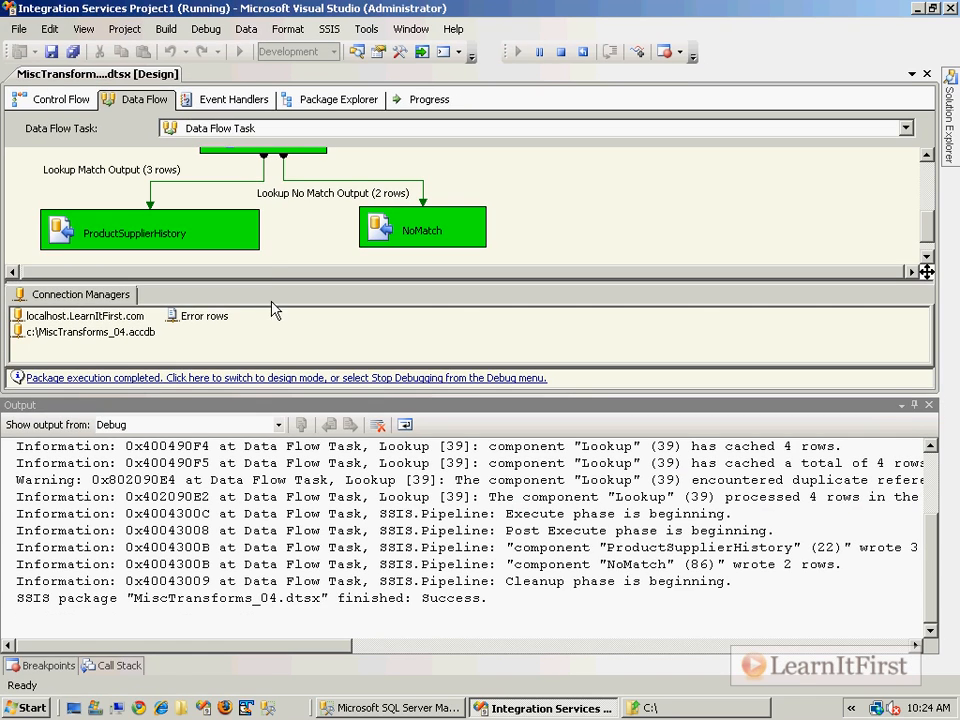
{"action": "left_click", "coordinate": [525, 675]}
Switch to SQL Server Management Studio, rerun the ProductSupplierHistory query, and add and run SELECT * FROM dbo.NoMatch to inspect the unmatched suppliers
{"action": "left_click", "coordinate": [378, 709]}
{"action": "key", "text": "F5"}
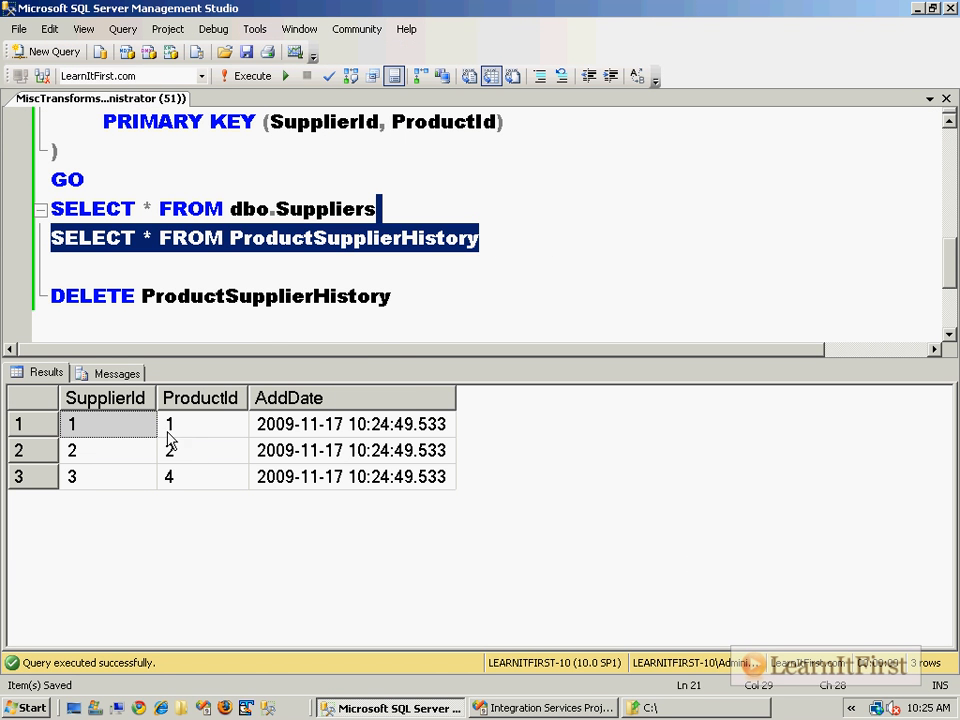
{"action": "left_click", "coordinate": [512, 246]}
{"action": "key", "text": "Return"}
{"action": "type", "text": "SELECT * FROM dbo.NoMatch"}
{"action": "key", "text": "shift+Home"}
{"action": "key", "text": "F5"}
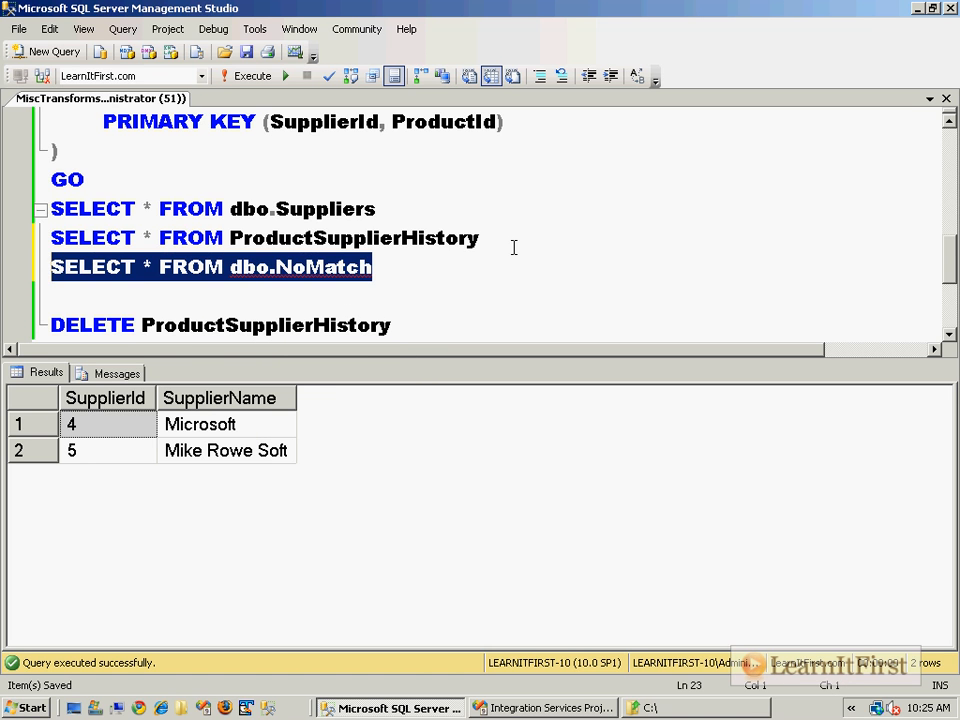
{"action": "left_click", "coordinate": [120, 426]}
{"action": "left_click_drag", "start_coordinate": [249, 453], "coordinate": [93, 440]}
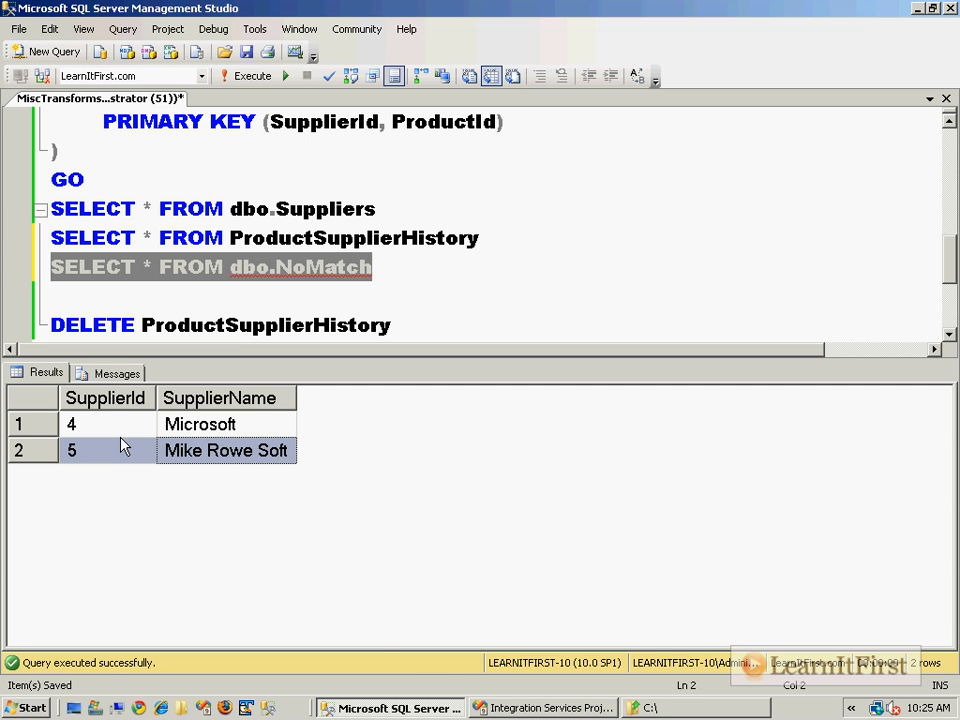
Switch back to Visual Studio and review the Suppliers source, Lookup, and NoMatch destination in the data flow
{"action": "left_click", "coordinate": [495, 707]}
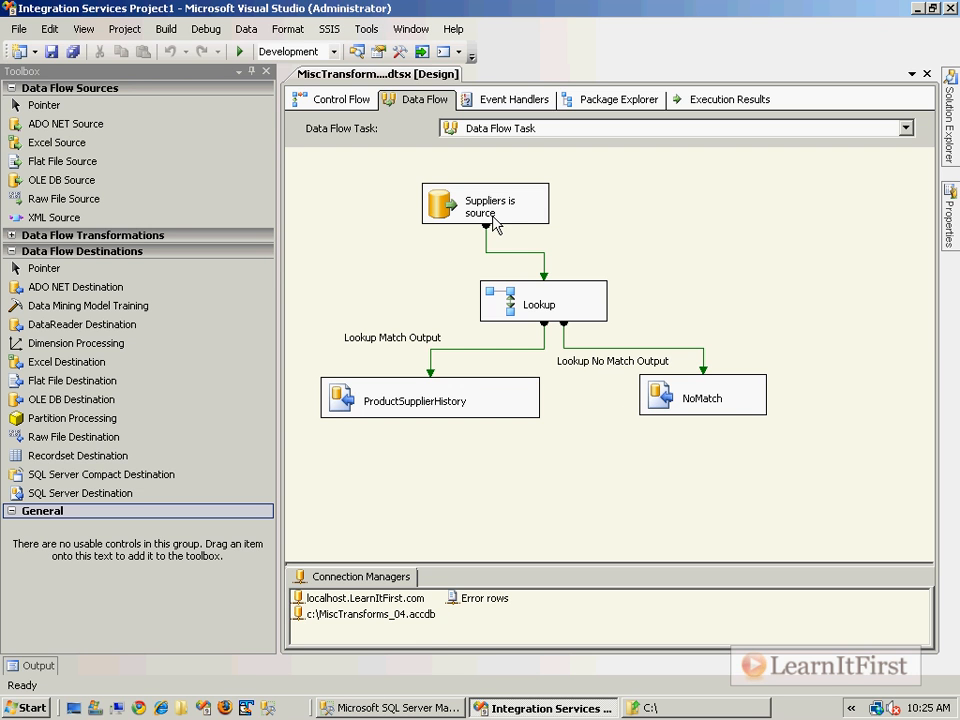
{"action": "left_click", "coordinate": [493, 222]}
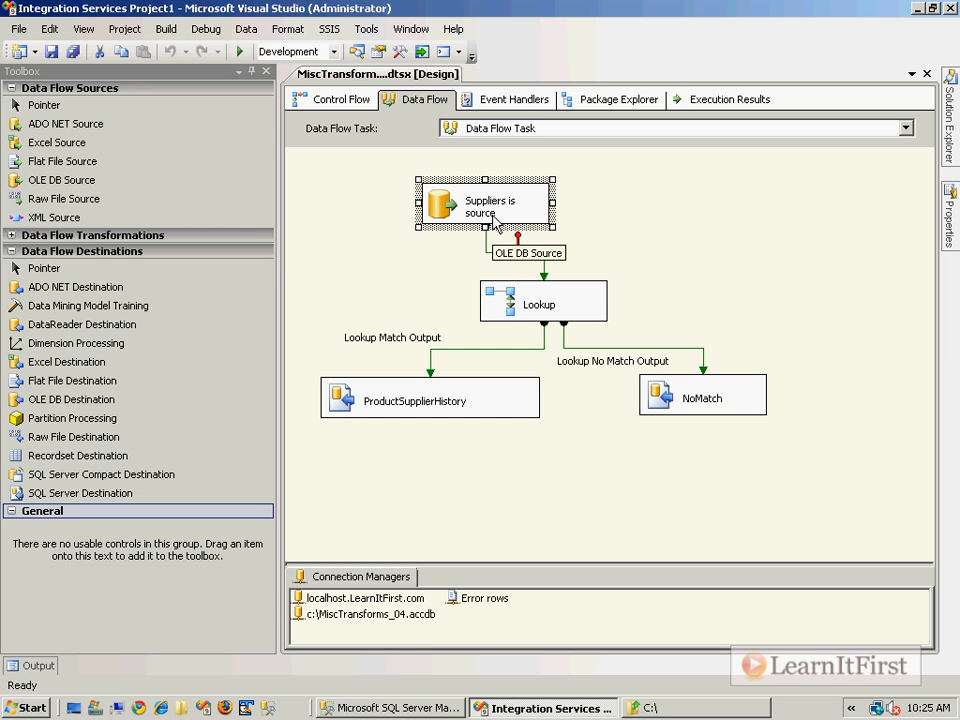
{"action": "left_click", "coordinate": [553, 316]}
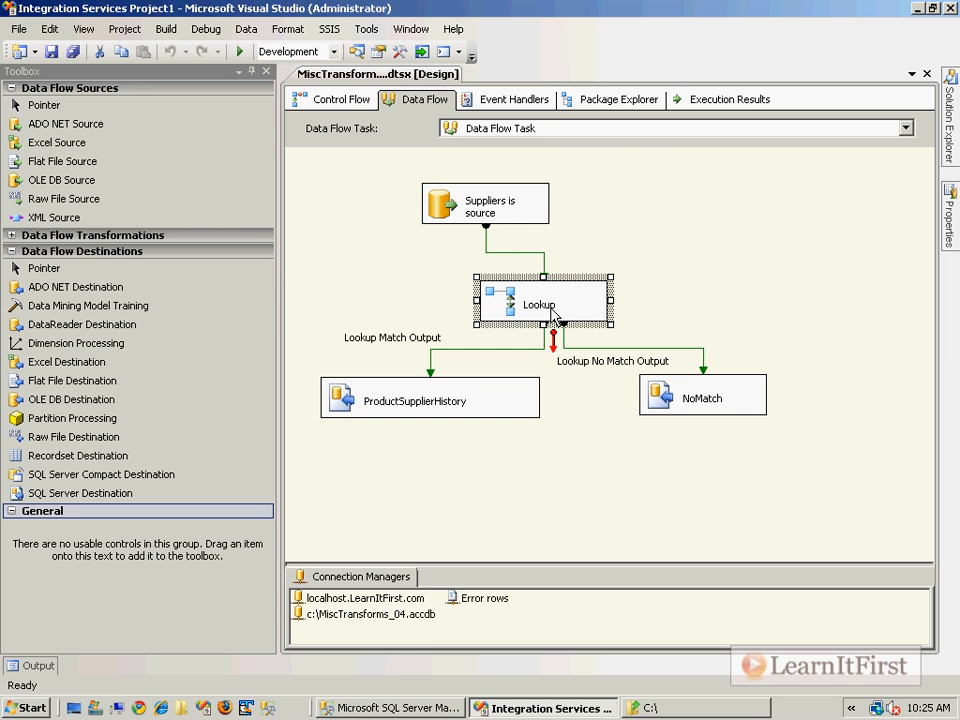
{"action": "left_click", "coordinate": [475, 210]}
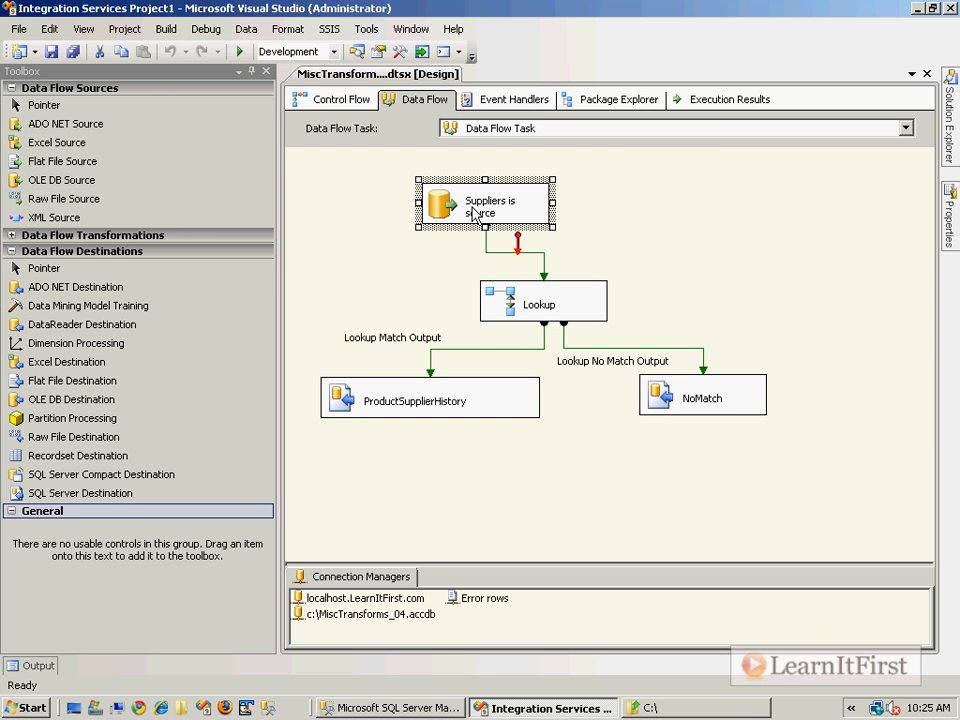
{"action": "left_click", "coordinate": [686, 412]}
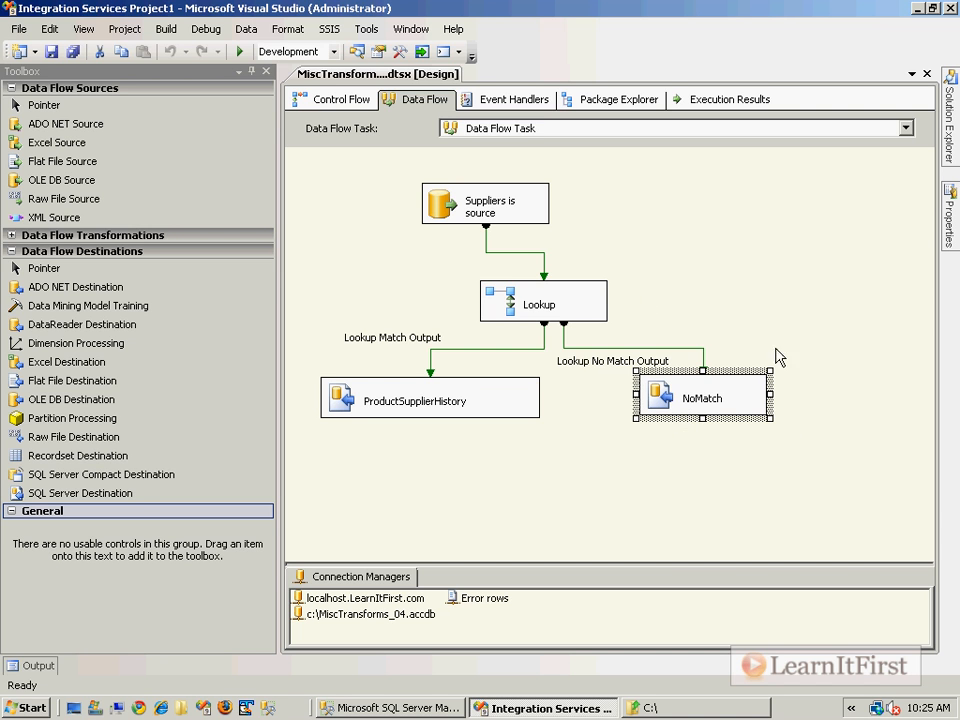
{"action": "left_click", "coordinate": [628, 306]}
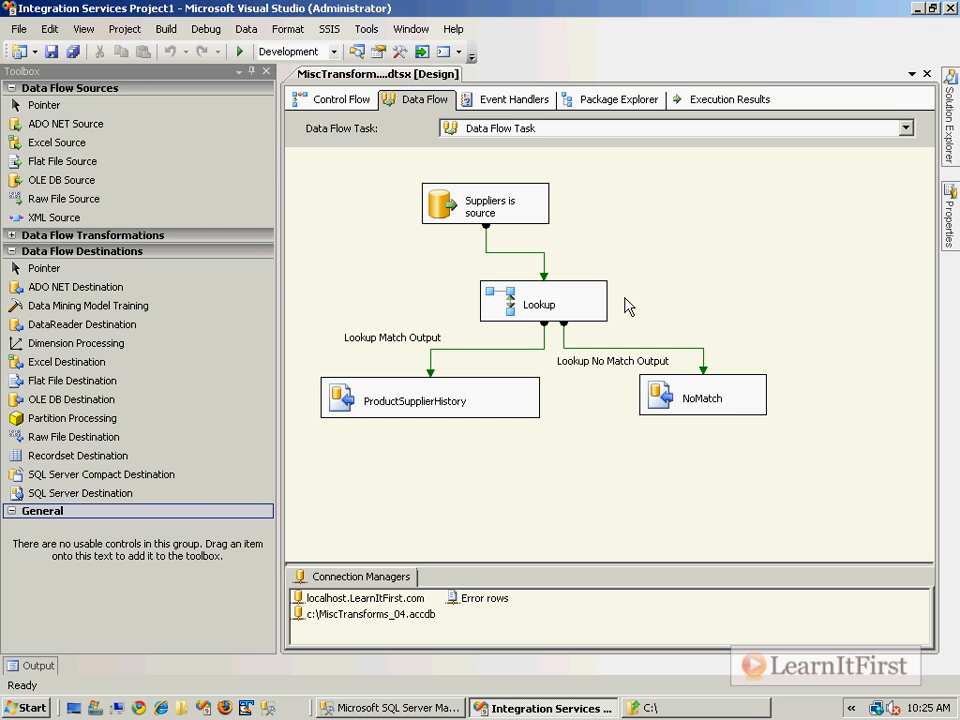